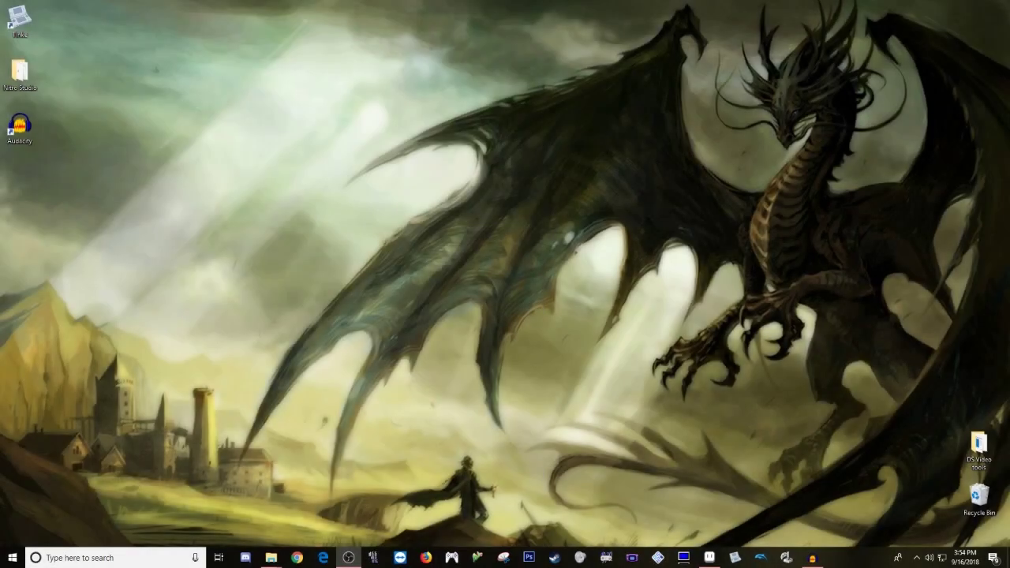
Step: Launch Tinke and load the Pokemon Platinum.nds ROM from the Roms folder
double_click(18, 25)
drag(254, 26, 368, 41)
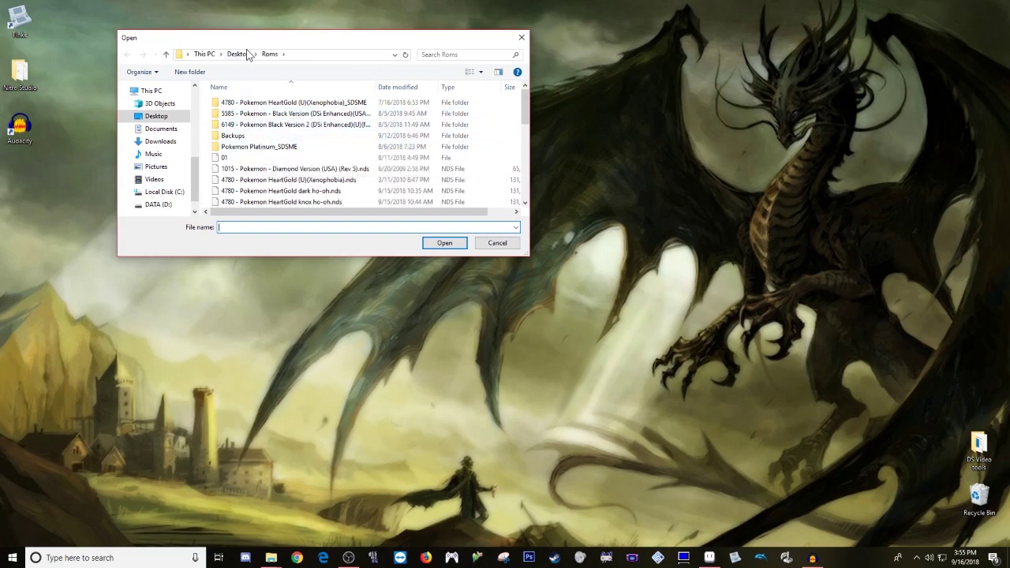
scroll(289, 138, down, 4)
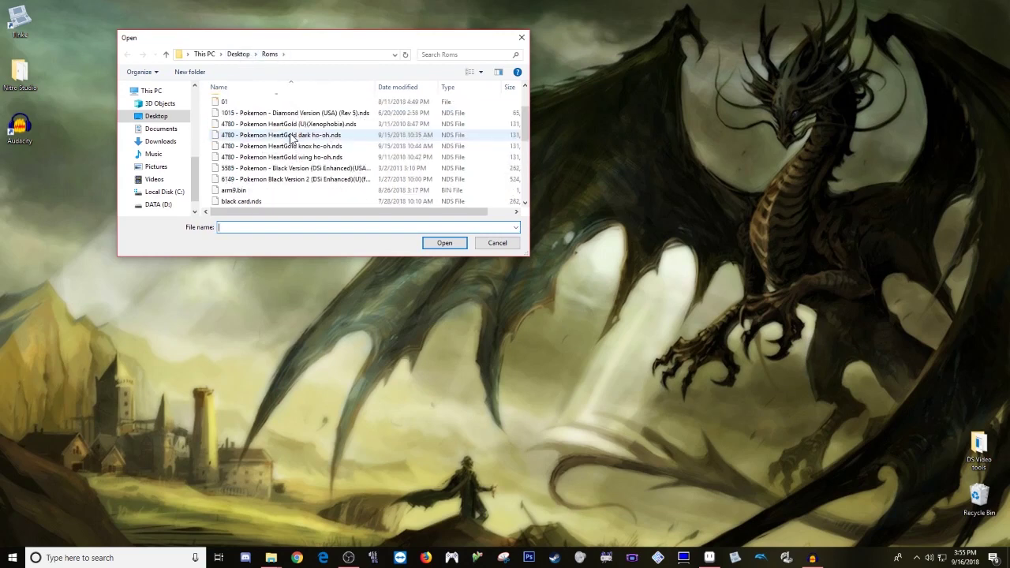
scroll(289, 138, down, 1)
click(282, 157)
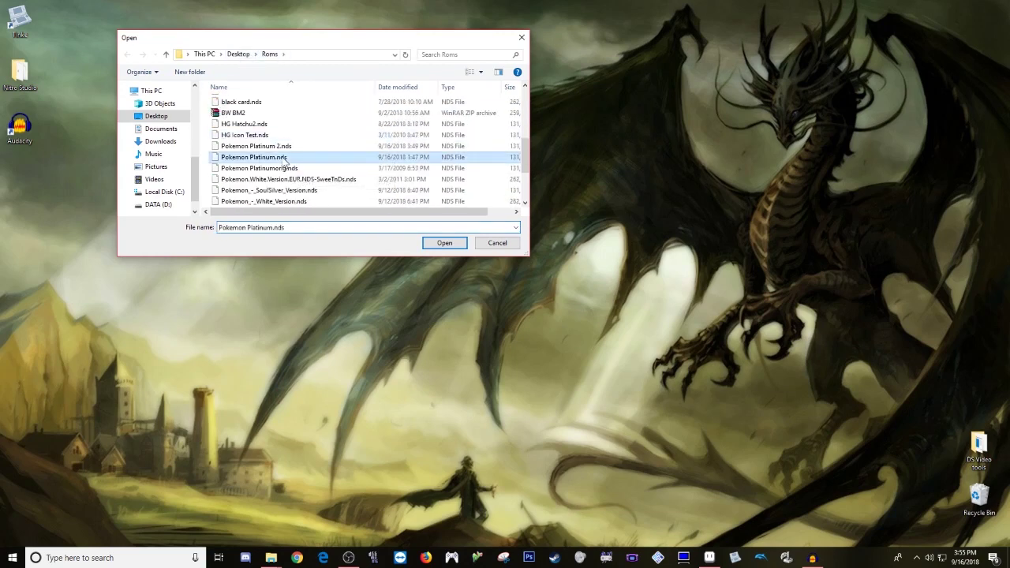
click(434, 243)
drag(238, 41, 392, 52)
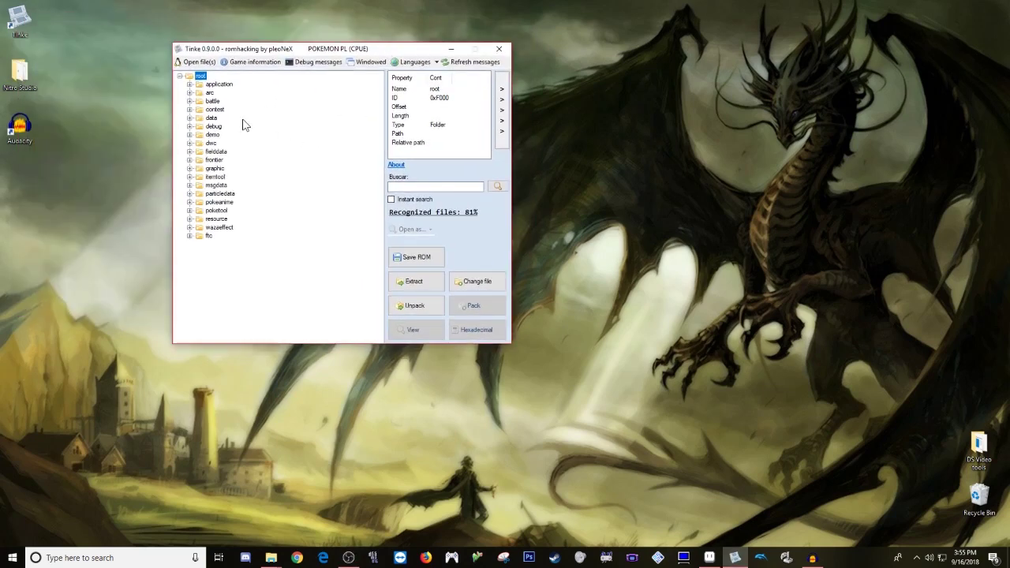
Step: Expand the ROM's data and sound folders and inspect pl_sound_data.sdat and sound_data.sdat
click(189, 117)
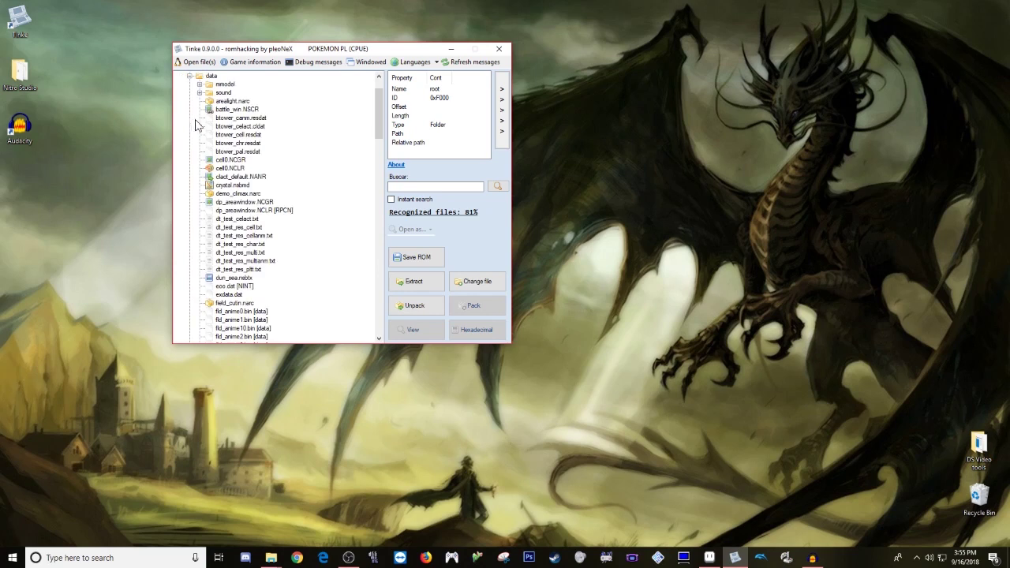
click(200, 92)
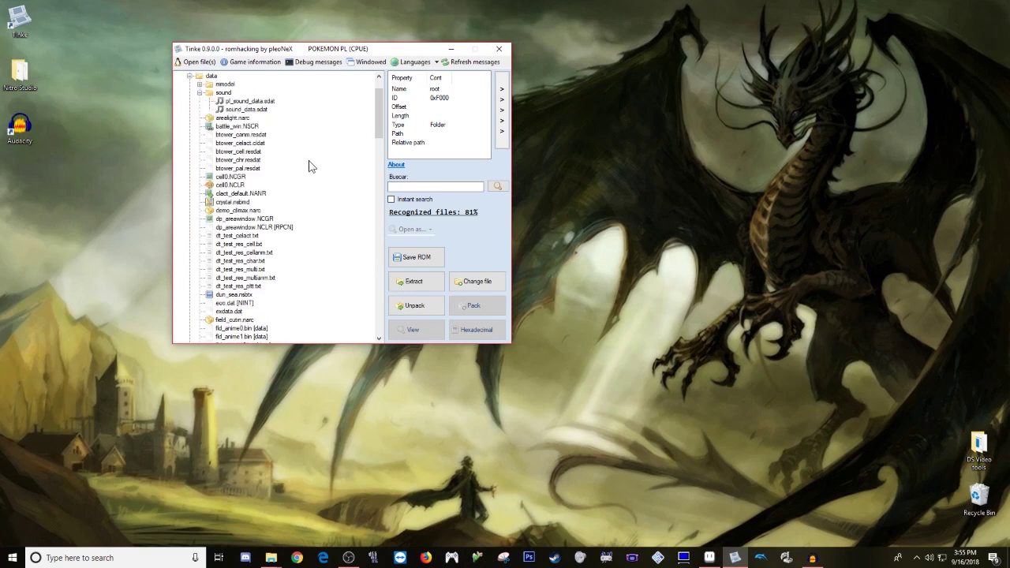
click(256, 102)
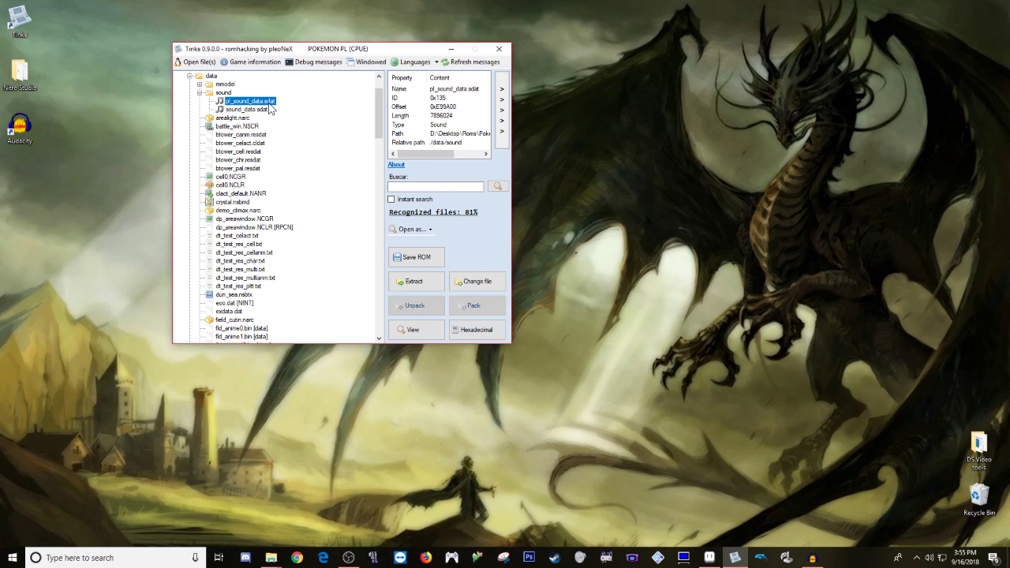
click(240, 109)
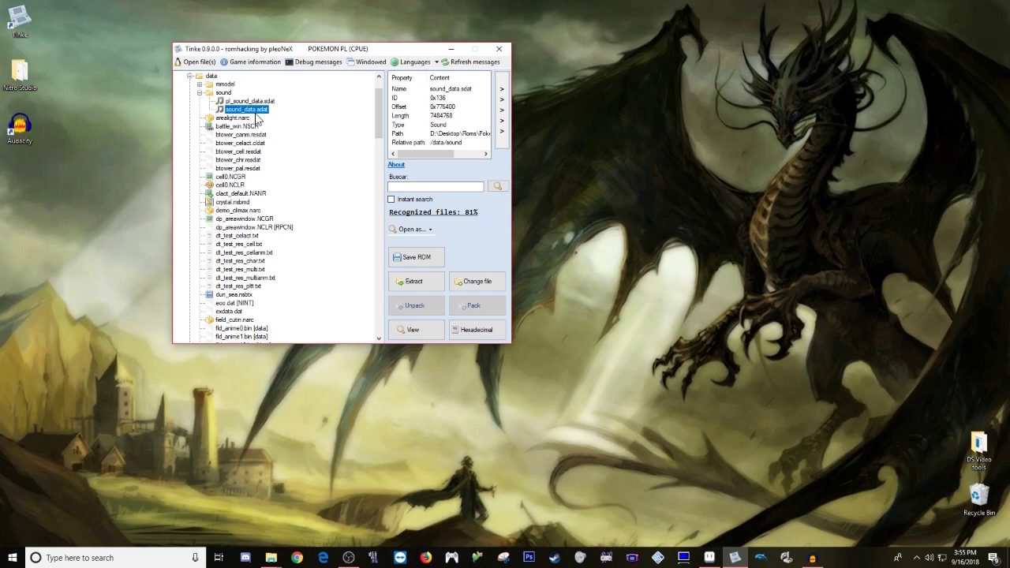
Step: Extract pl_sound_data.sdat to the Desktop under its own name and minimize Tinke
click(263, 101)
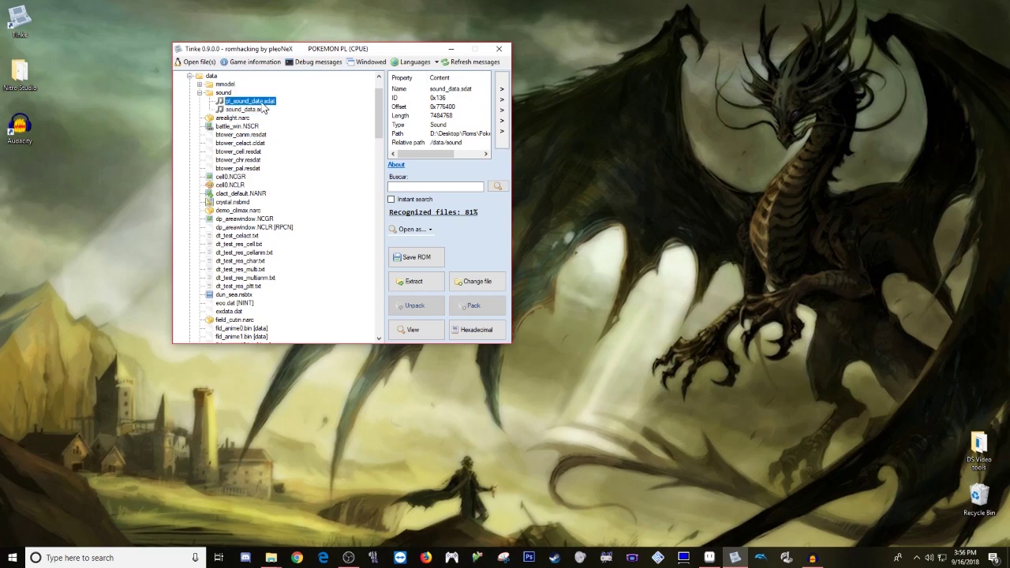
click(429, 285)
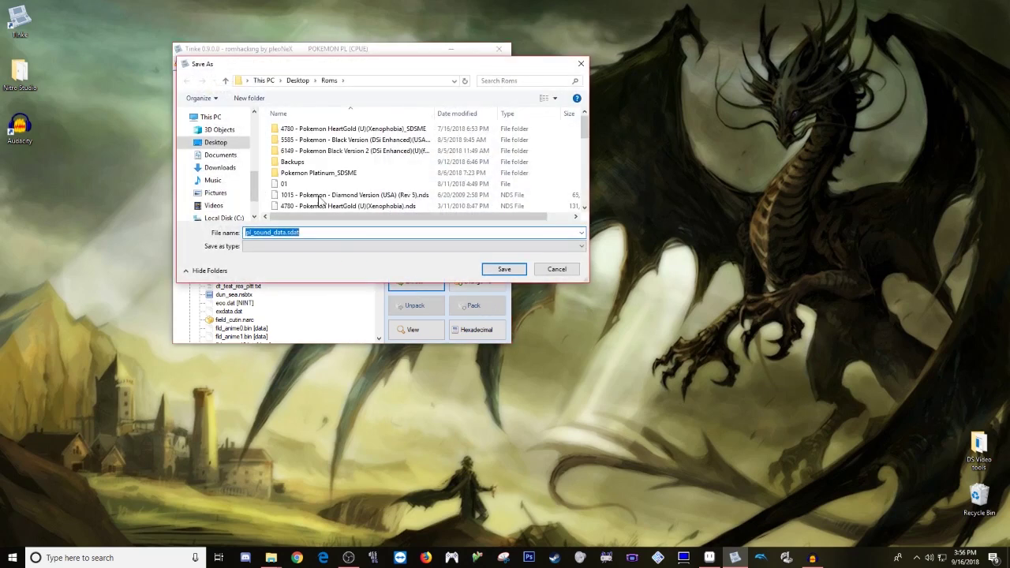
click(298, 81)
click(511, 271)
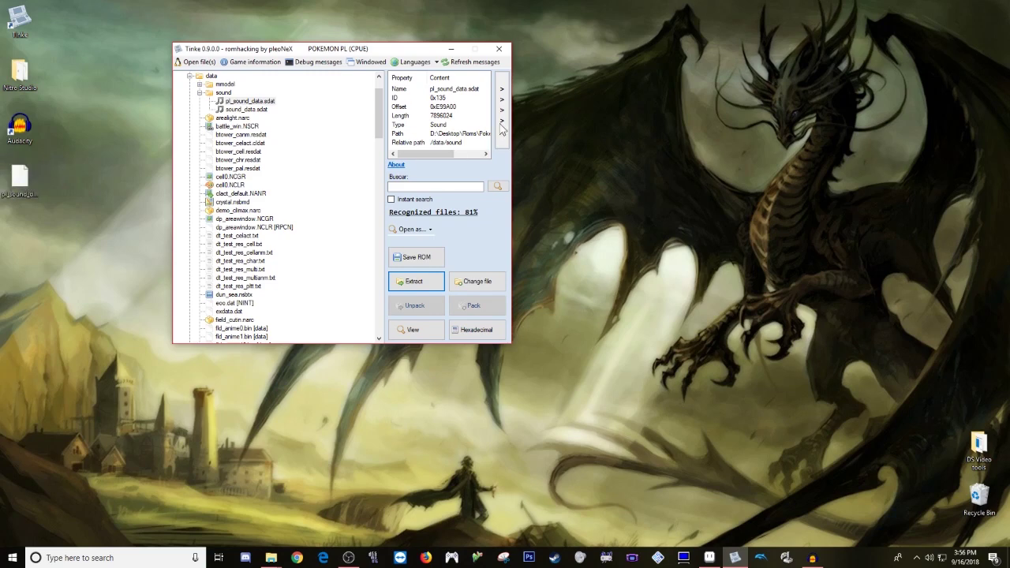
click(451, 50)
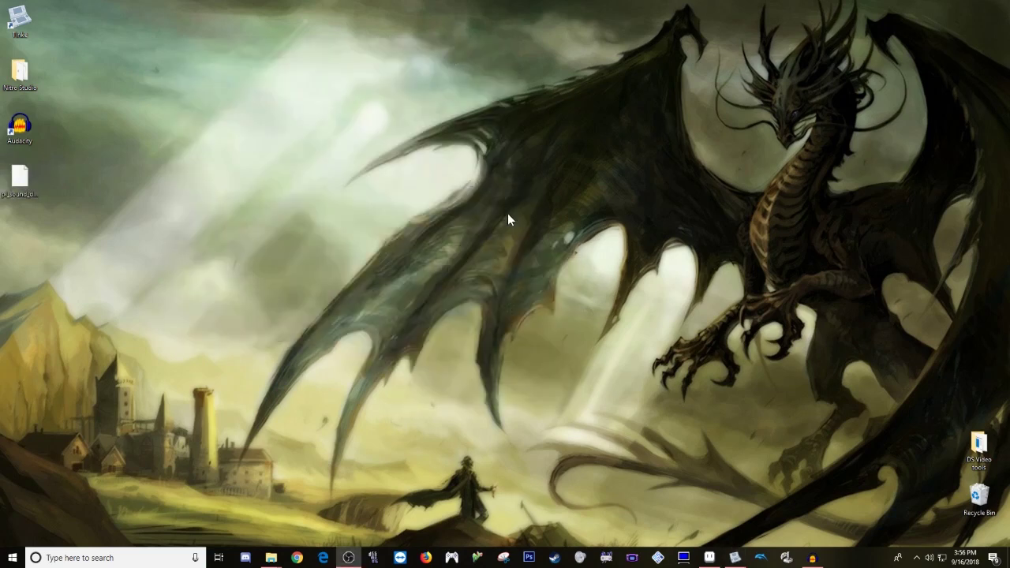
Step: Launch NitroStudio from the Nitro Studio folder on the desktop
double_click(20, 73)
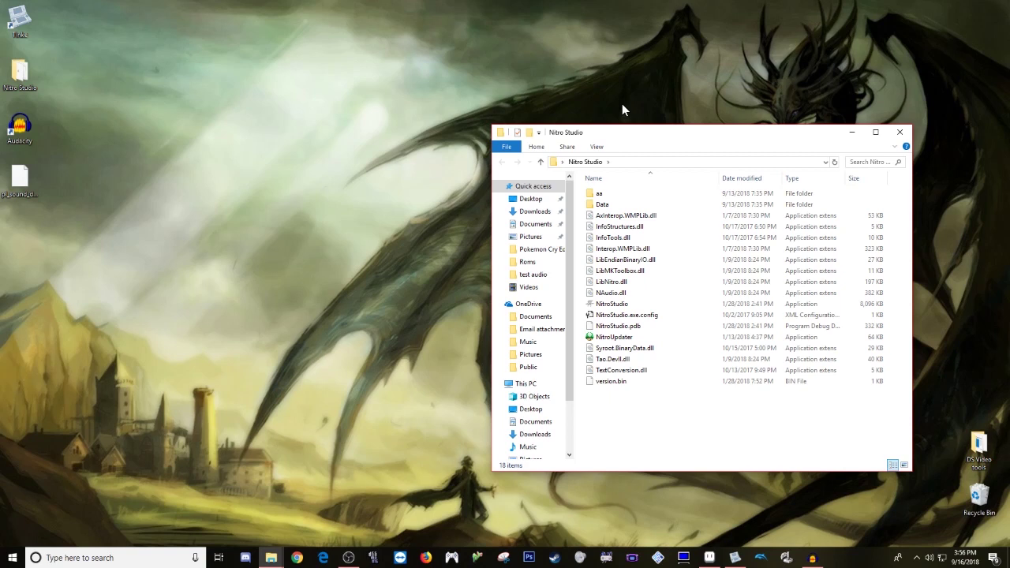
double_click(594, 306)
drag(253, 53, 417, 83)
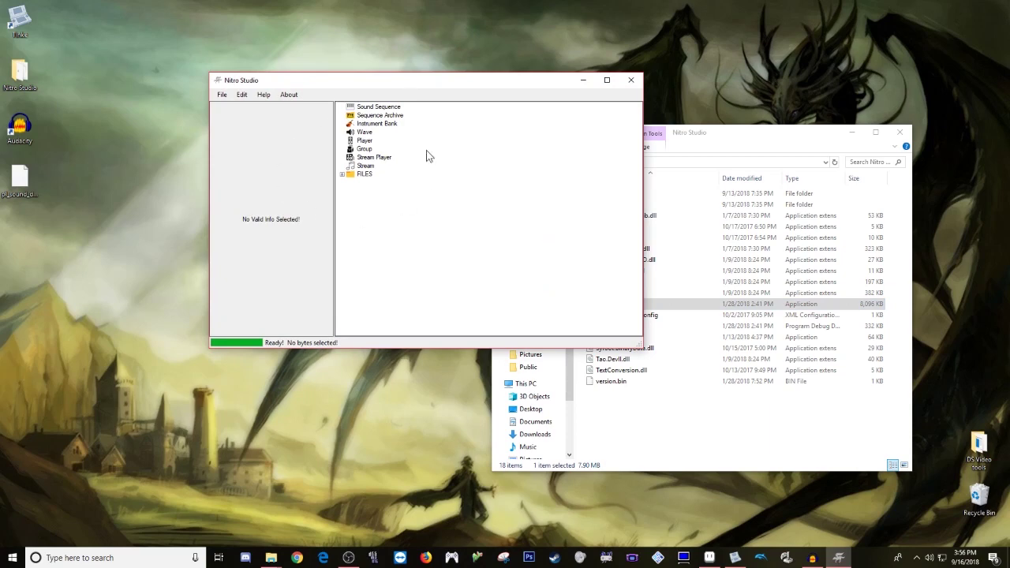
Step: Load the extracted pl_sound_data.sdat from the Desktop folder into Nitro Studio
click(216, 96)
click(228, 118)
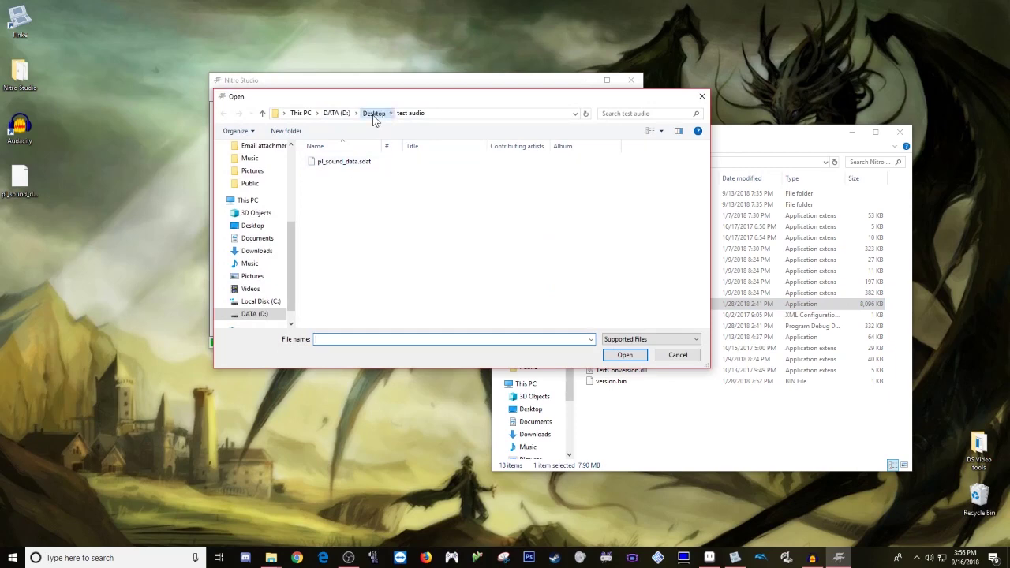
click(372, 113)
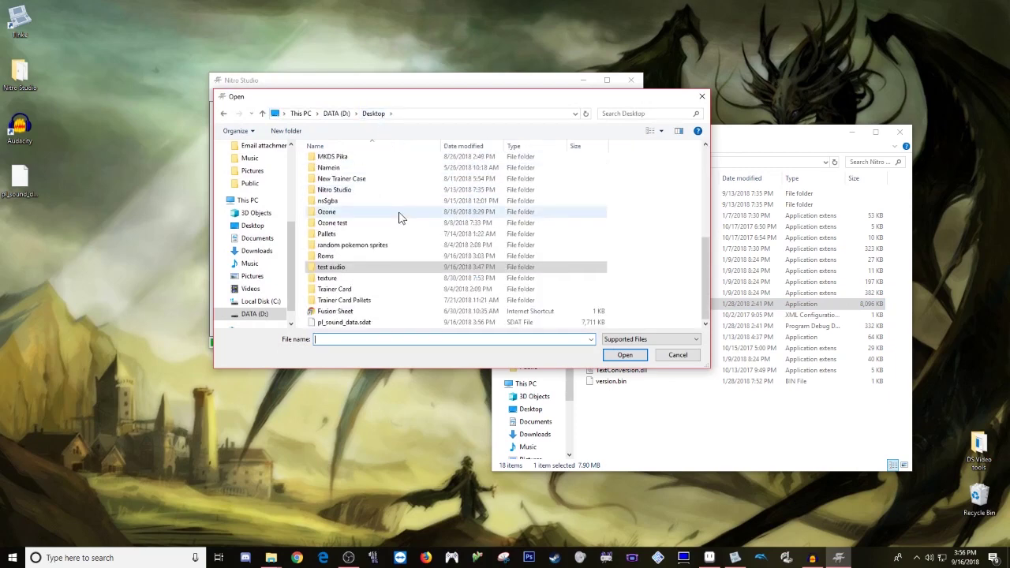
double_click(359, 322)
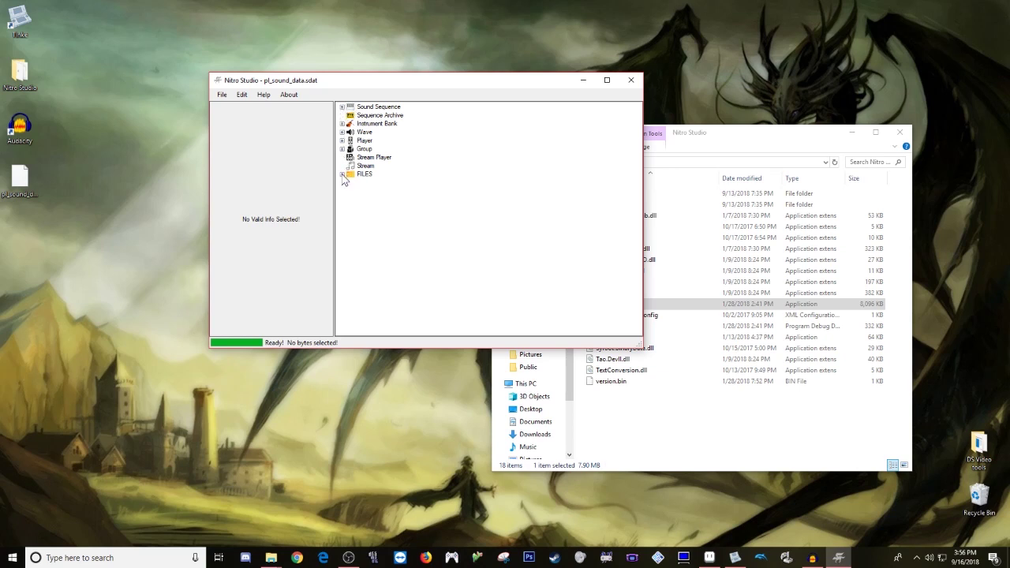
Step: Expand the Wave group and look through the numbering of the WAVE_ARC_PV entries
click(342, 132)
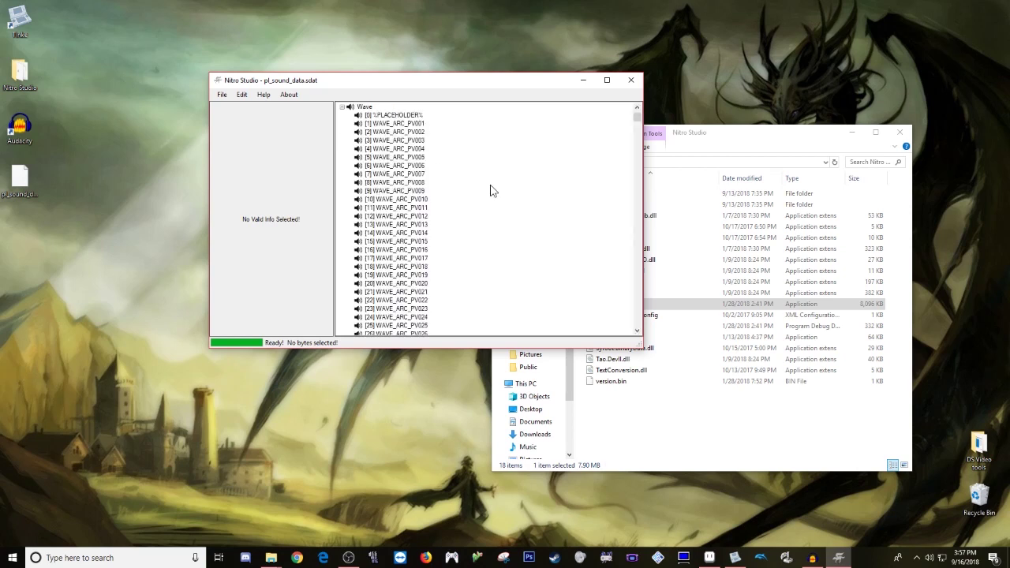
scroll(438, 154, down, 6)
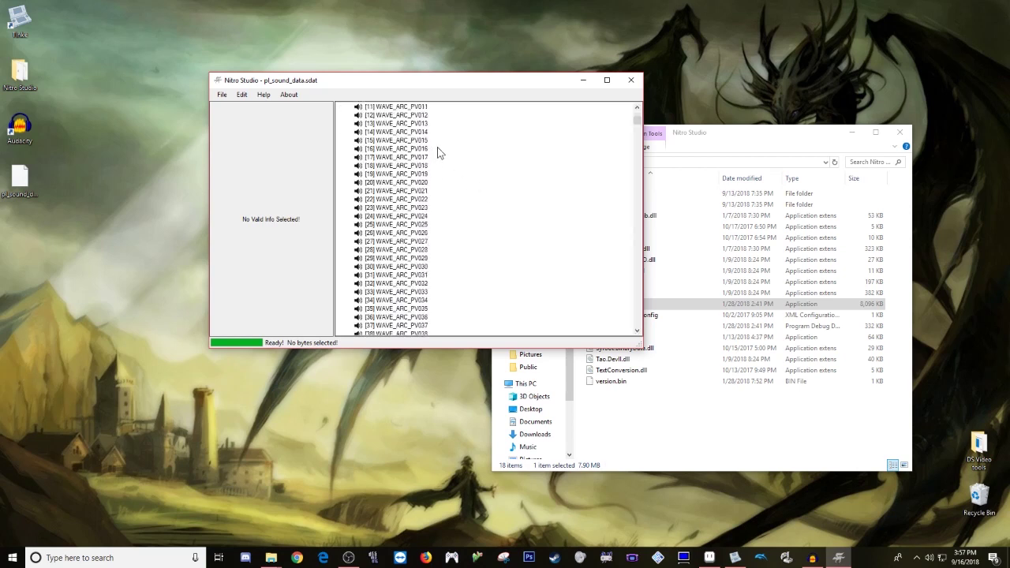
scroll(437, 172, up, 6)
click(408, 150)
scroll(430, 191, down, 6)
scroll(431, 197, down, 19)
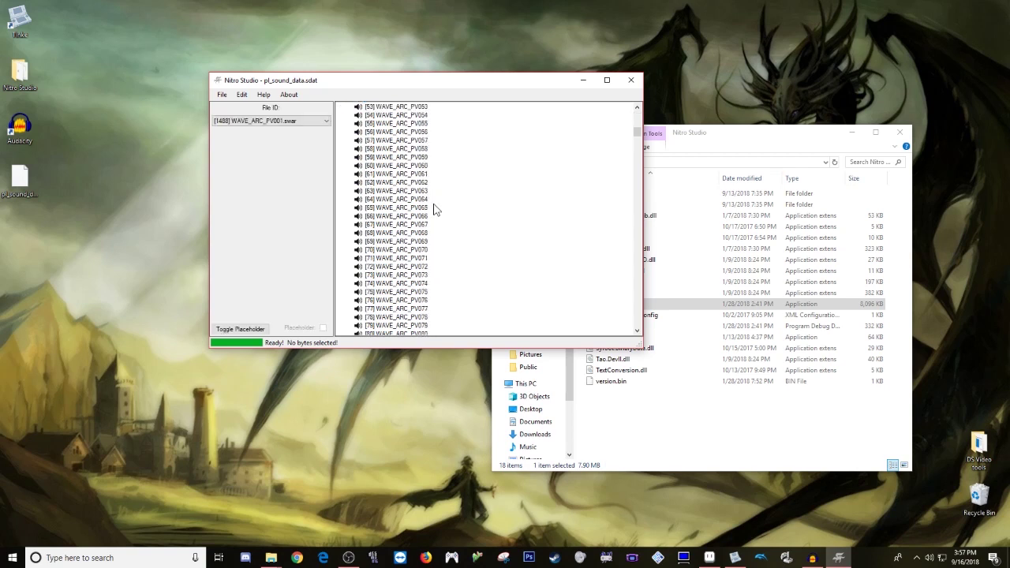
scroll(428, 201, up, 19)
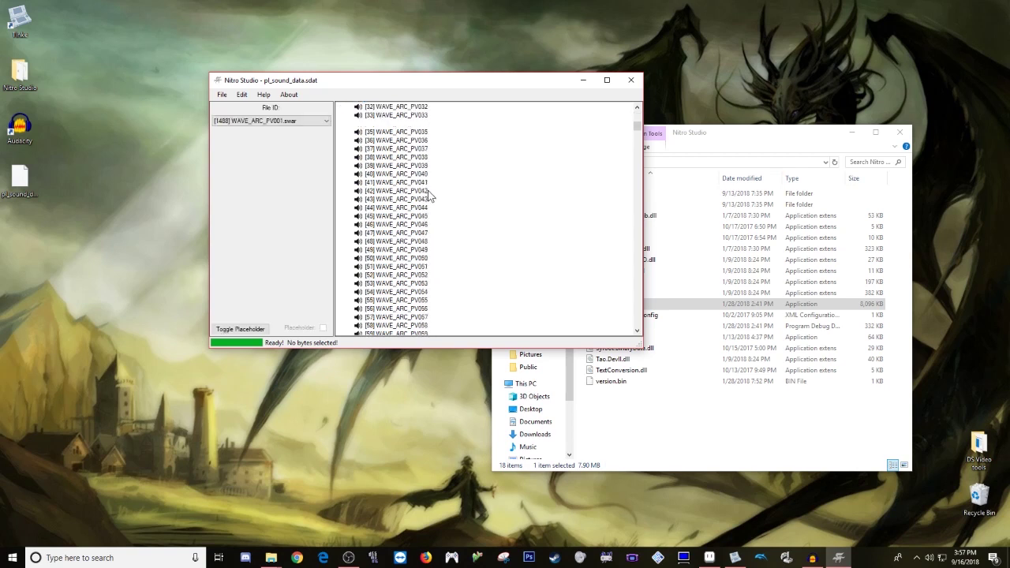
scroll(430, 198, down, 20)
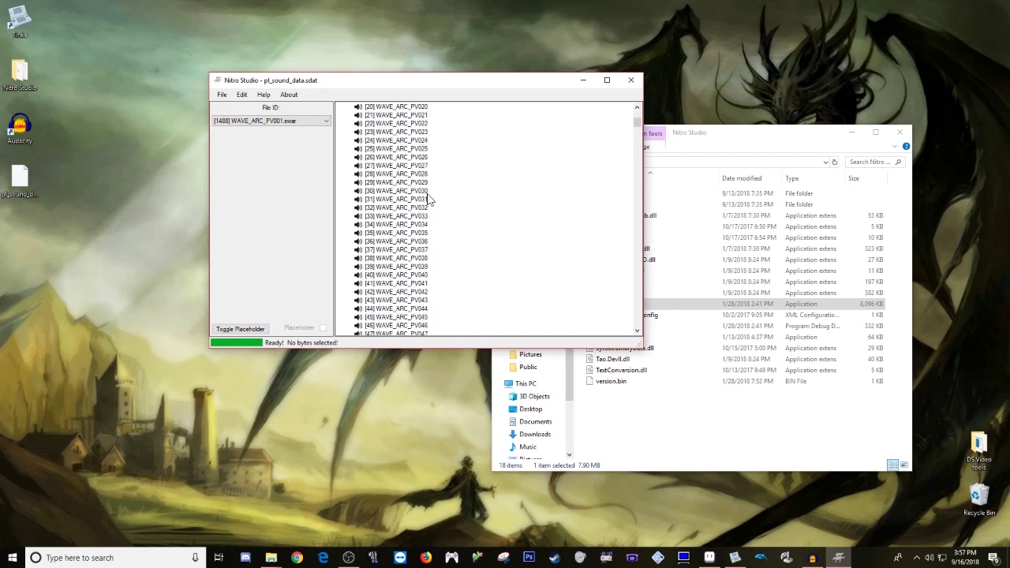
scroll(430, 202, down, 6)
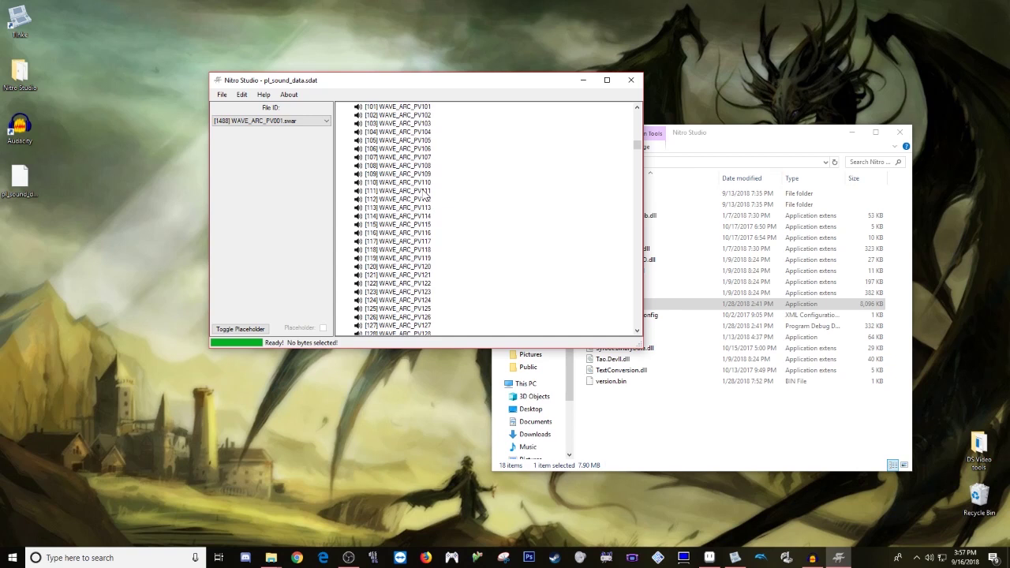
Step: Open the "order of pokemon cries" text file from the Pokemon Cry Edting folder in DS Video tools
double_click(977, 443)
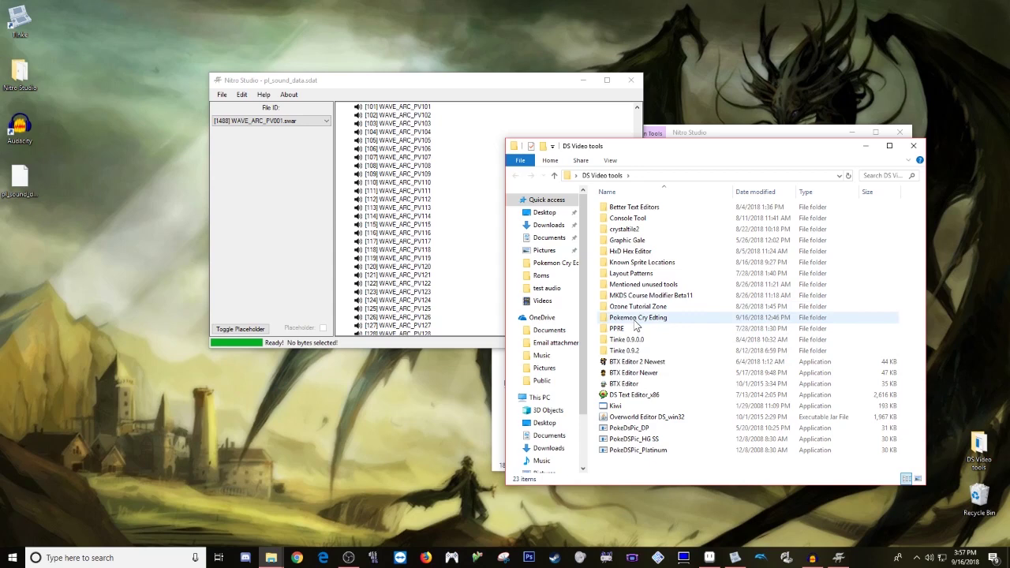
double_click(636, 318)
click(615, 223)
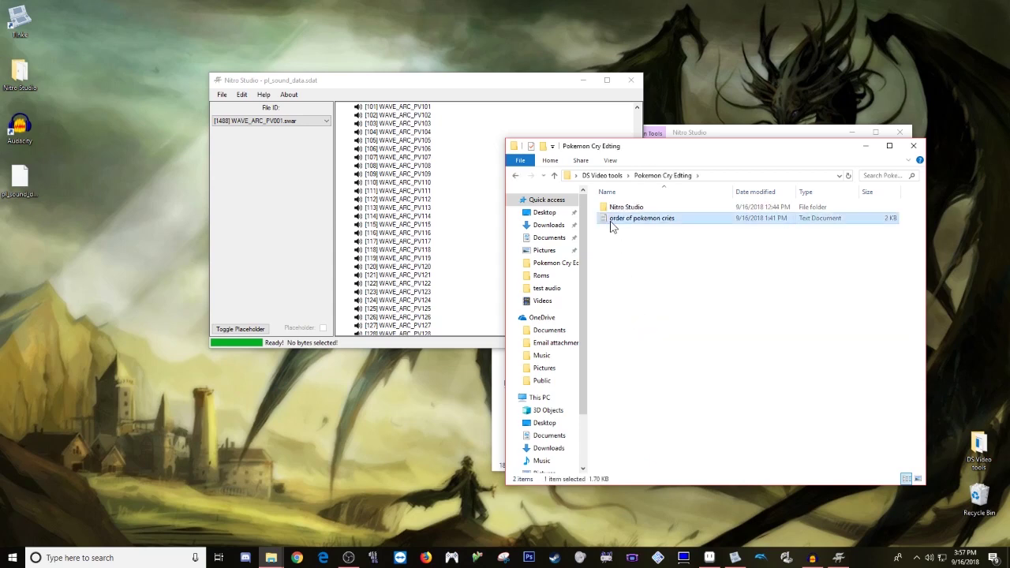
double_click(640, 225)
Step: Read the list's source credit and link, the 1-386 national dex note, and the cry numbers from Turtwig onward
drag(605, 109, 702, 110)
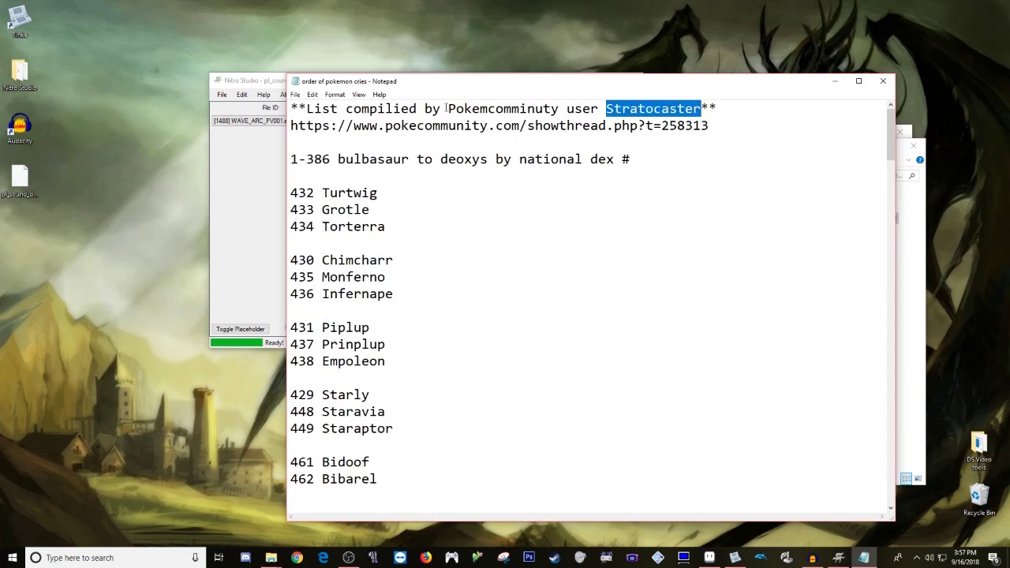
drag(300, 124, 694, 126)
click(712, 124)
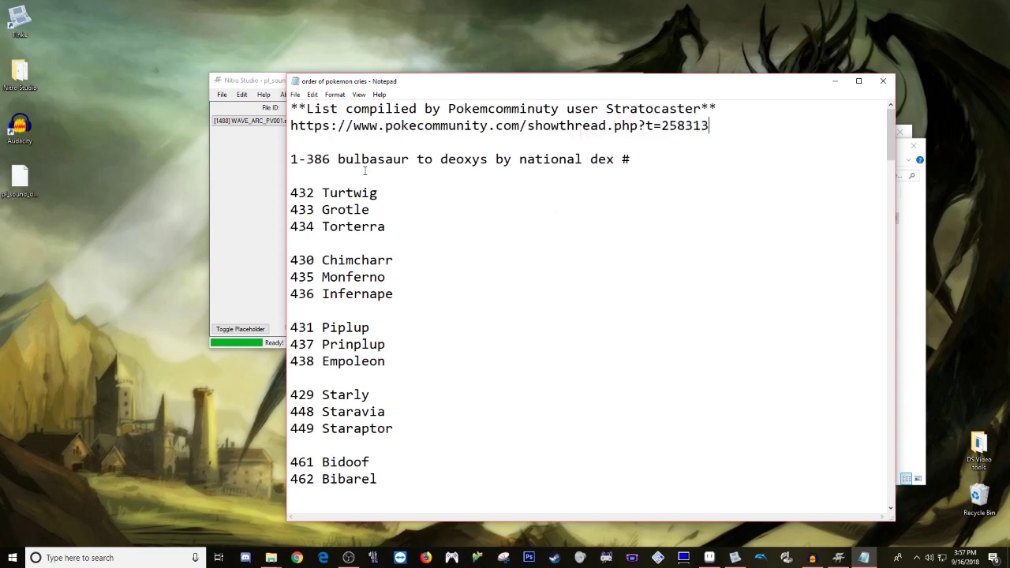
drag(291, 161, 323, 160)
click(312, 192)
click(291, 192)
scroll(337, 210, down, 5)
scroll(337, 210, up, 5)
scroll(347, 237, down, 11)
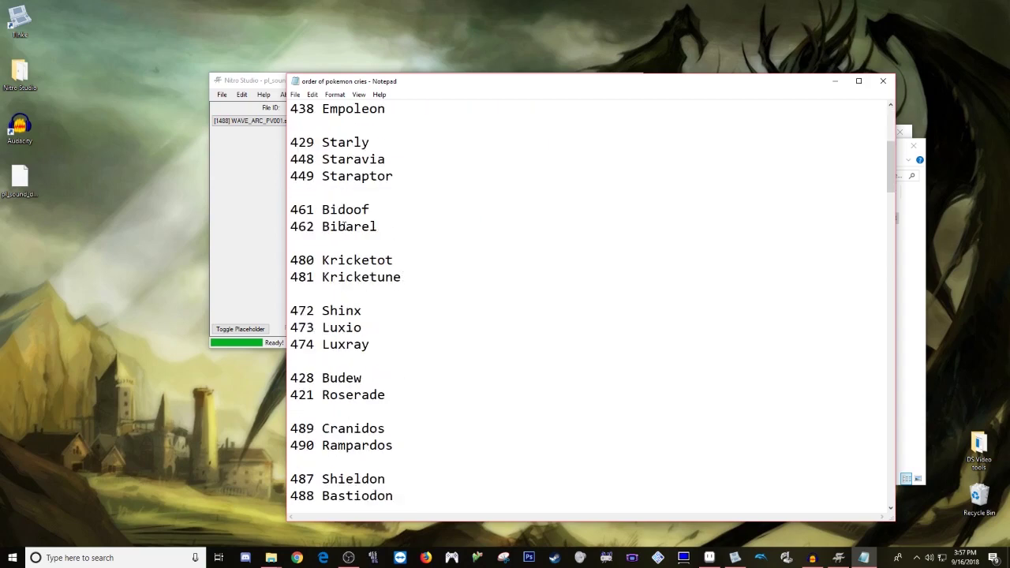
scroll(355, 252, up, 10)
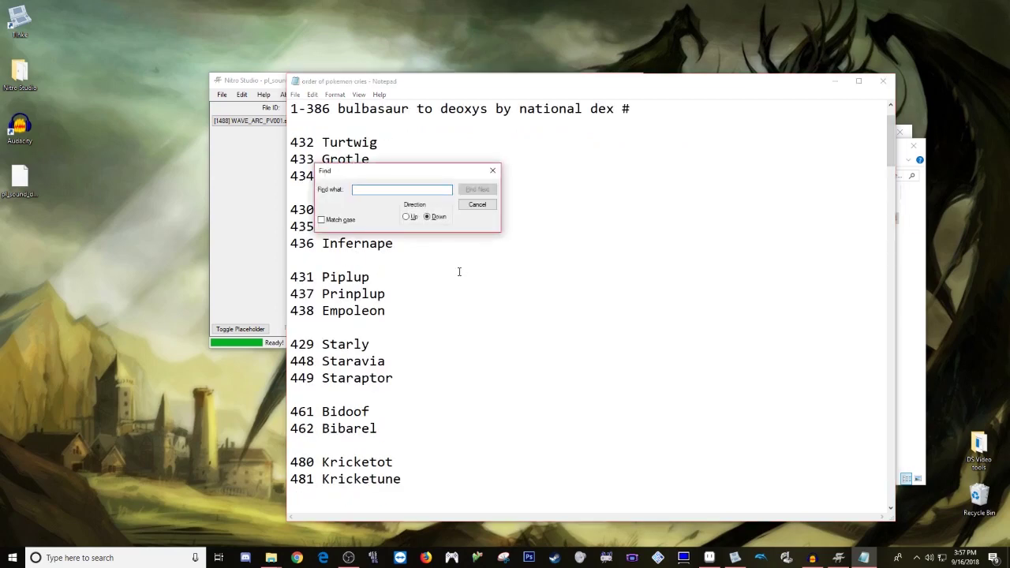
Step: Search the cry list for "arceus" and close the text file and its folder window
text(arceus)
key(Return)
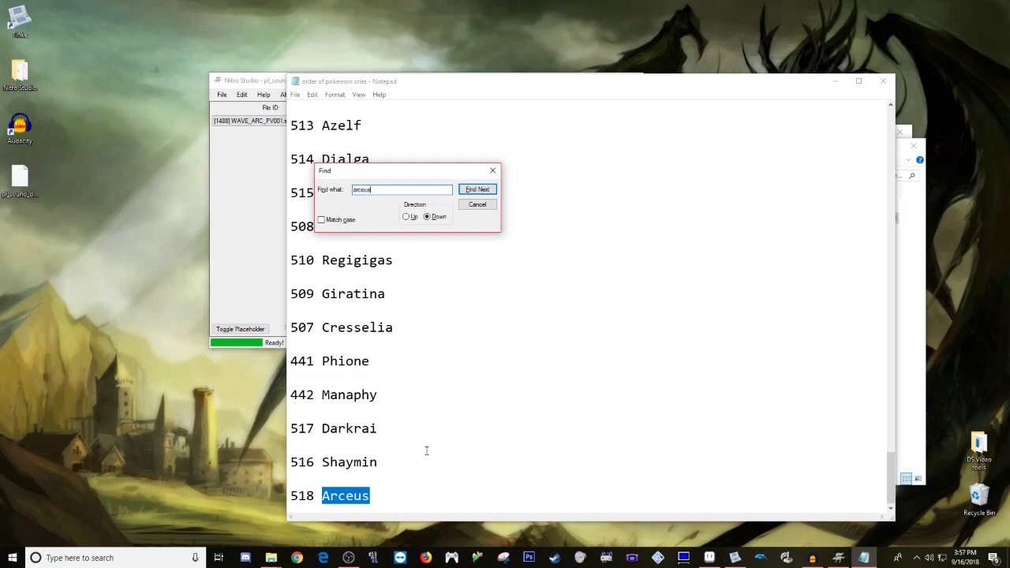
click(492, 170)
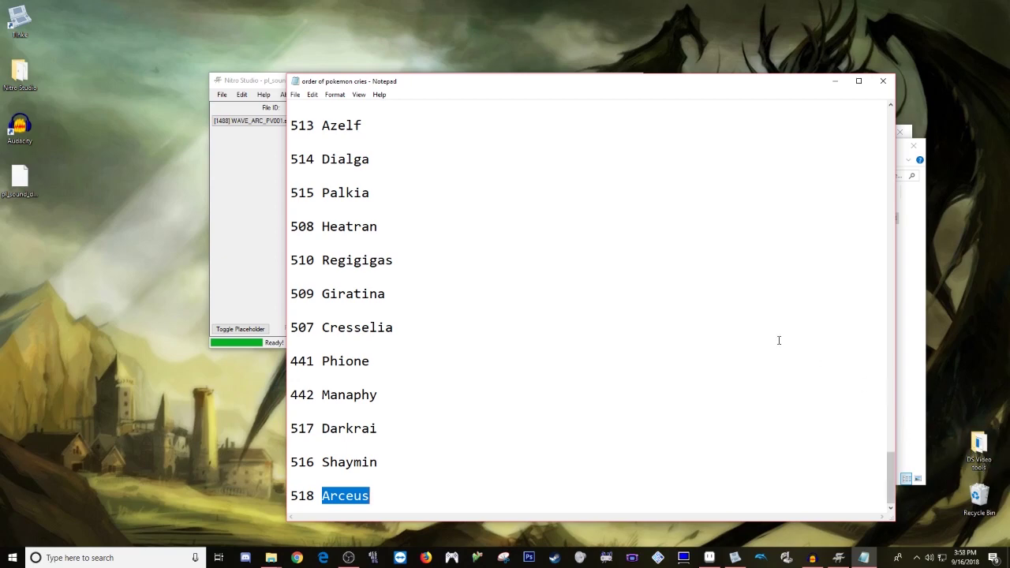
click(878, 90)
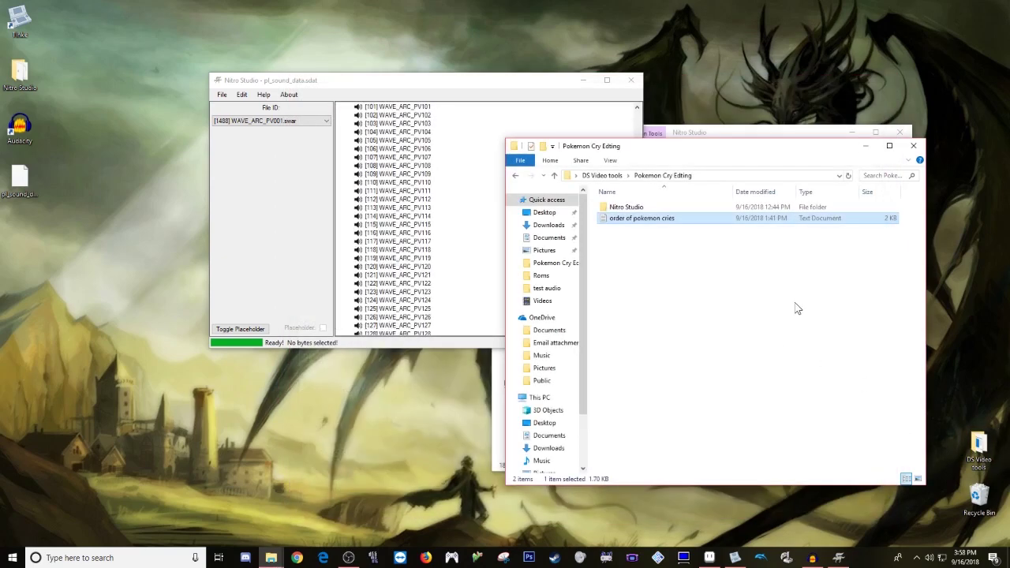
click(918, 154)
Step: Select the WAVE_ARC_PV016 entry in Nitro Studio's Wave list
scroll(521, 243, up, 8)
scroll(513, 245, up, 20)
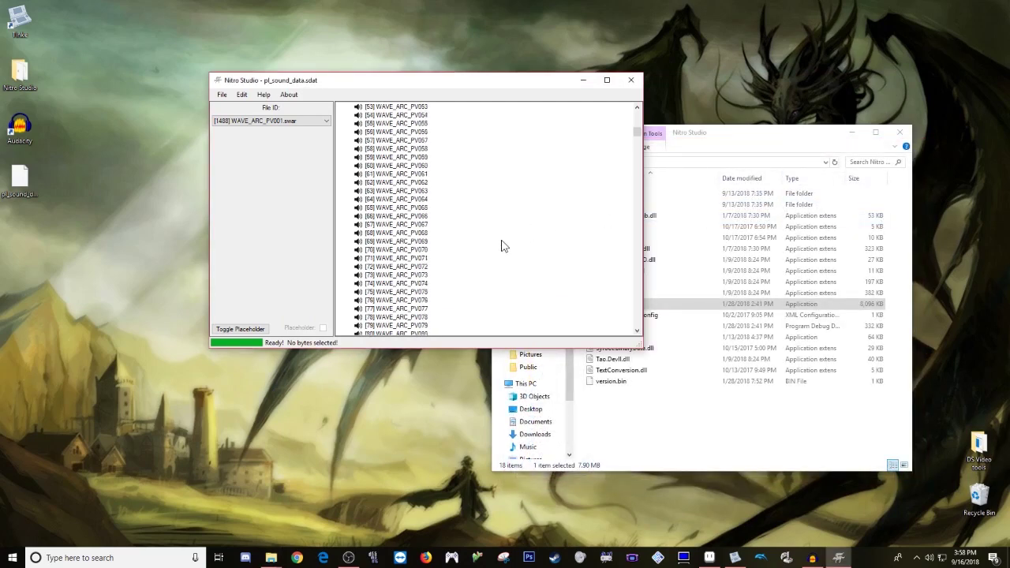
scroll(502, 250, up, 4)
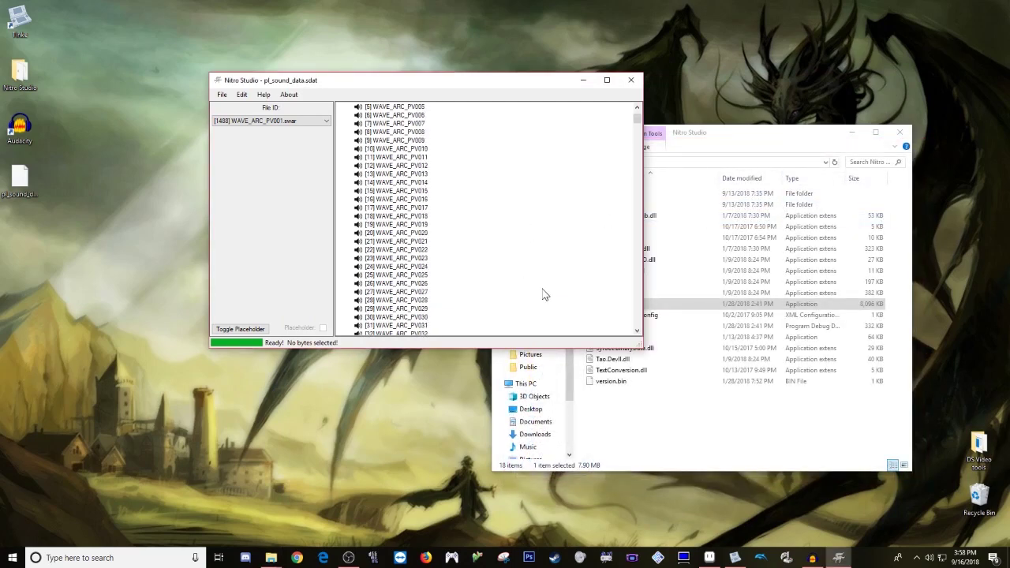
click(427, 200)
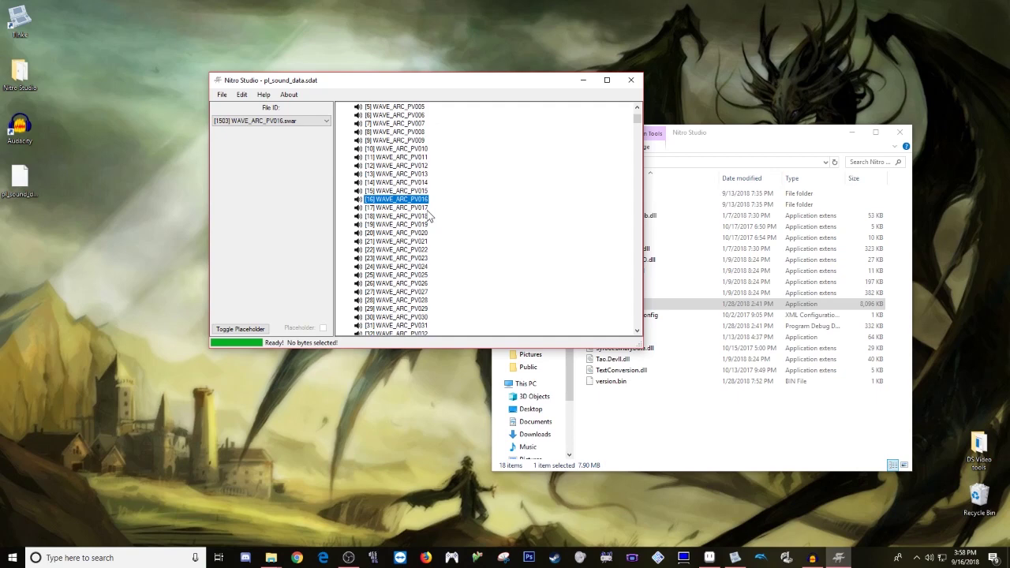
Step: Open the WAVE_ARC_PV016 archive, play Sound 0 in Block 0 and turn on Loop Sound
double_click(406, 200)
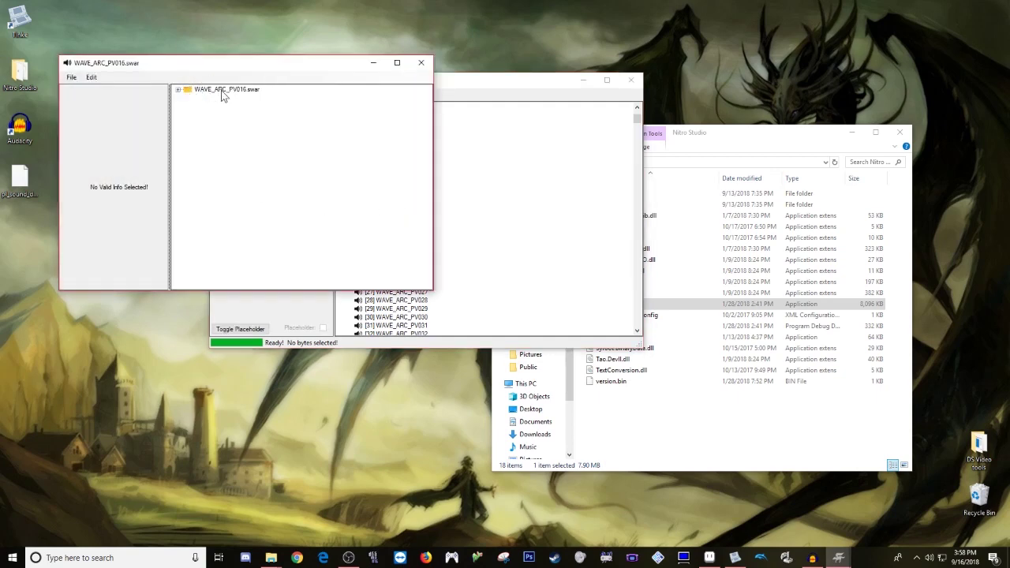
click(179, 90)
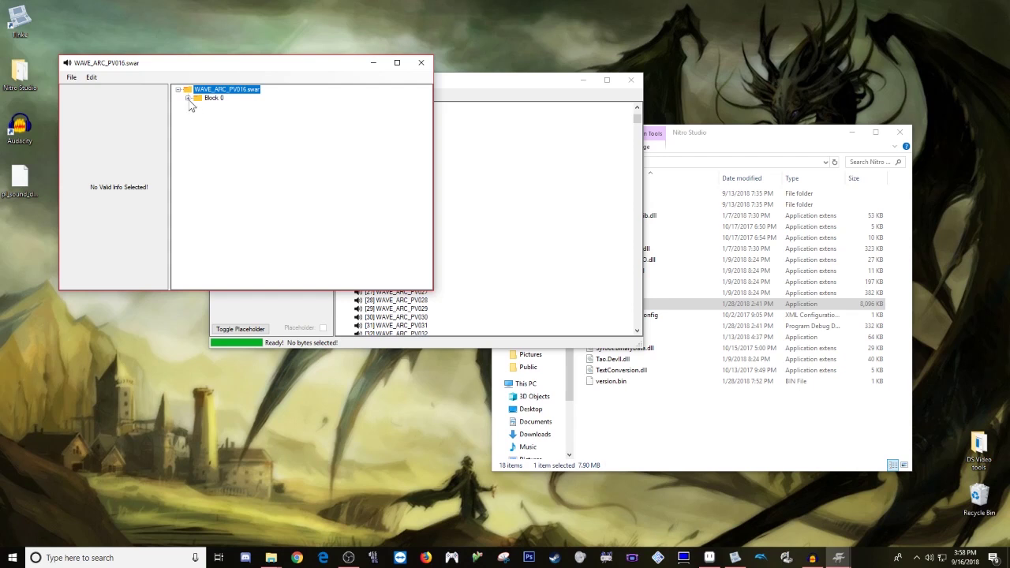
click(188, 97)
click(221, 106)
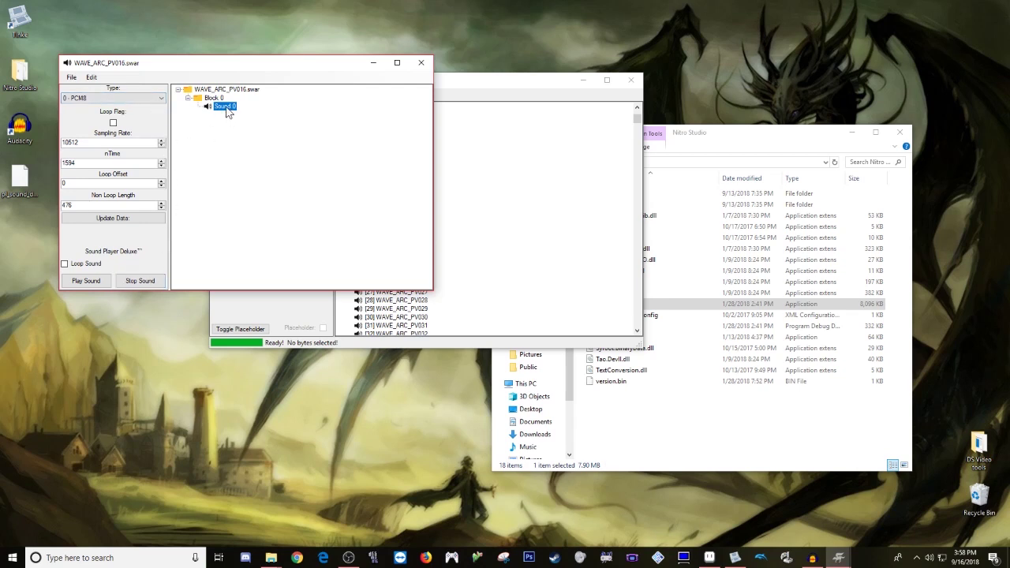
click(97, 282)
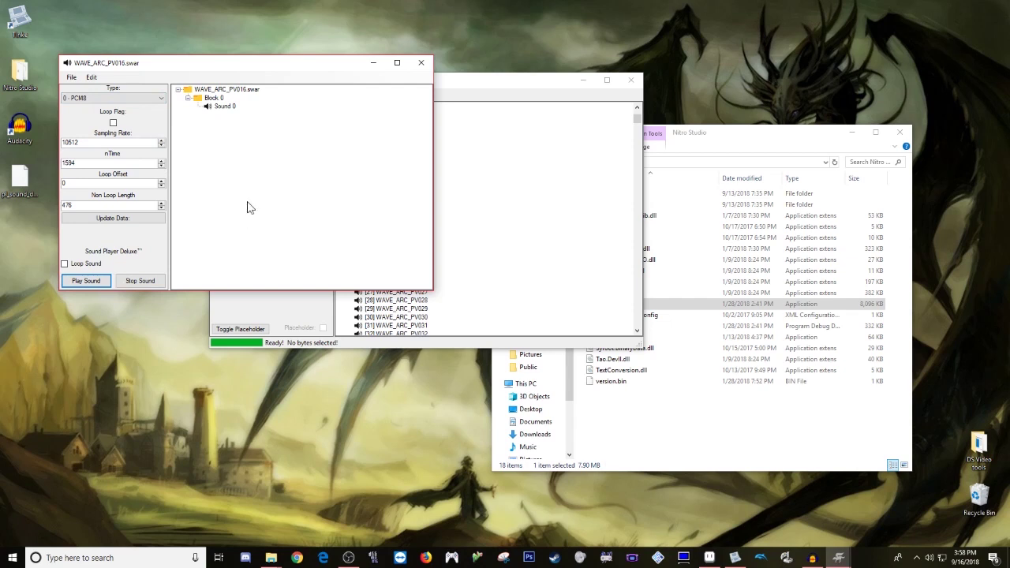
click(64, 264)
drag(172, 65, 226, 26)
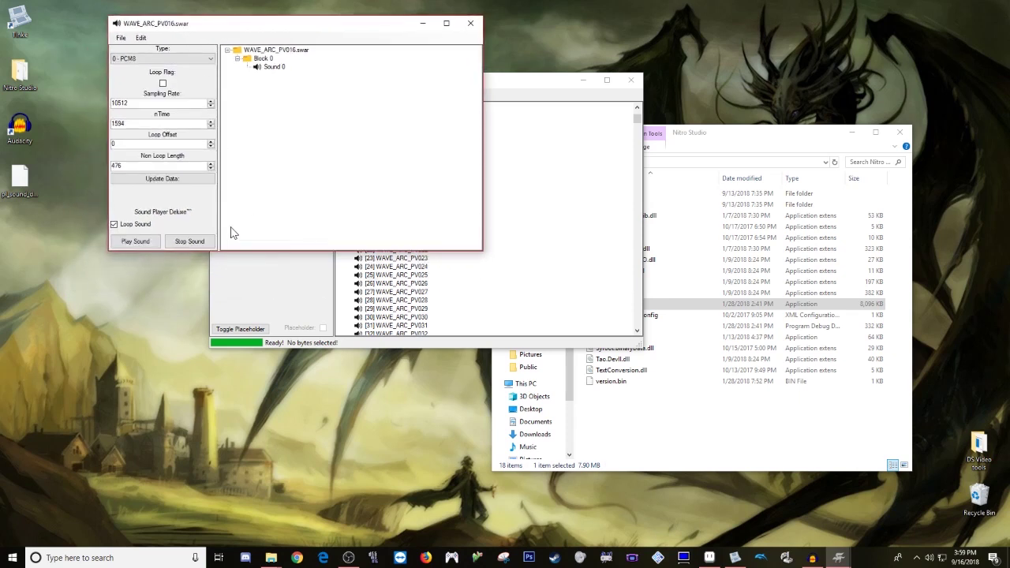
Step: Open Audacity in a smaller window, record a microphone take of about 2.5 seconds and play it back
double_click(19, 126)
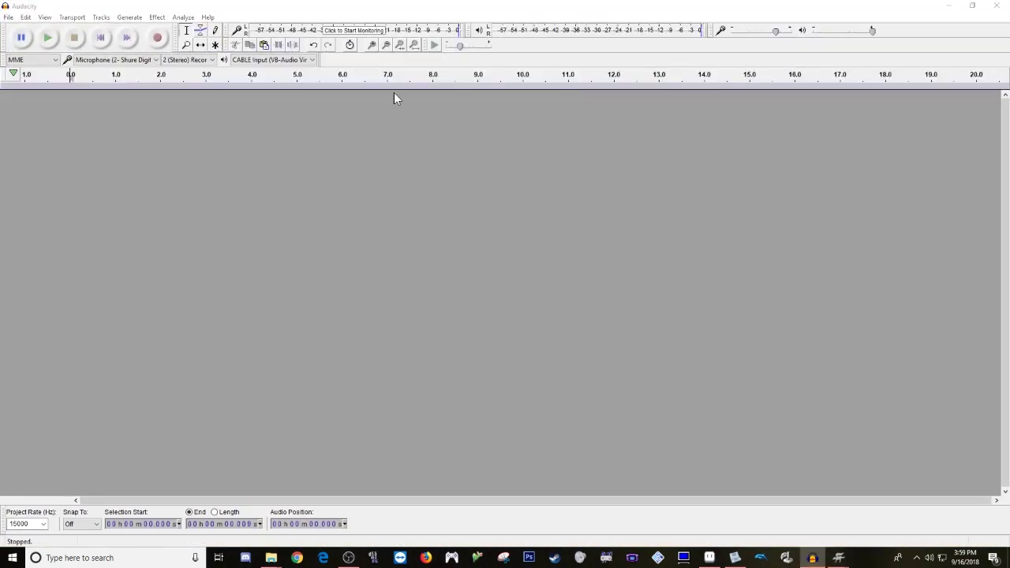
drag(338, 11, 607, 132)
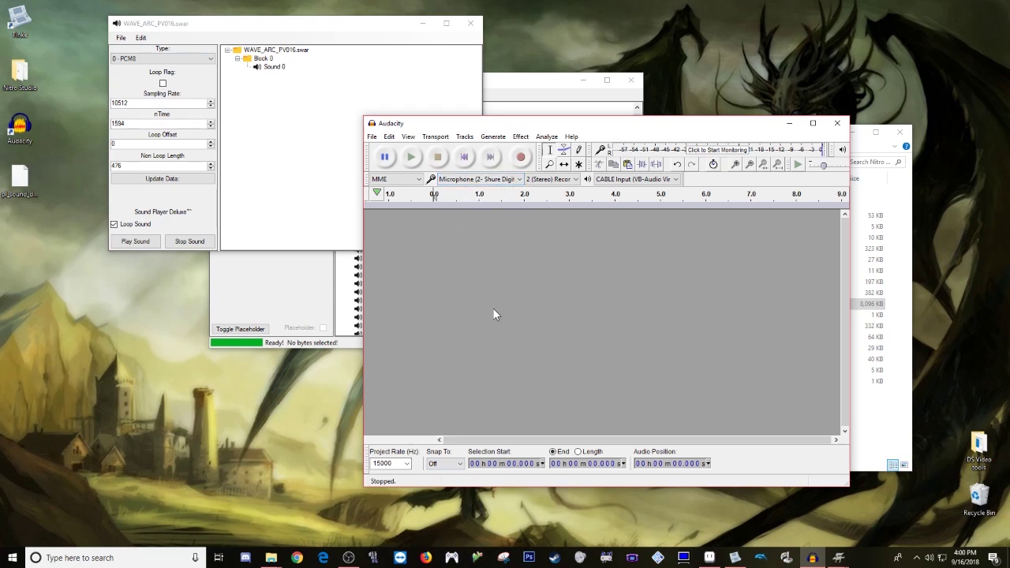
click(519, 160)
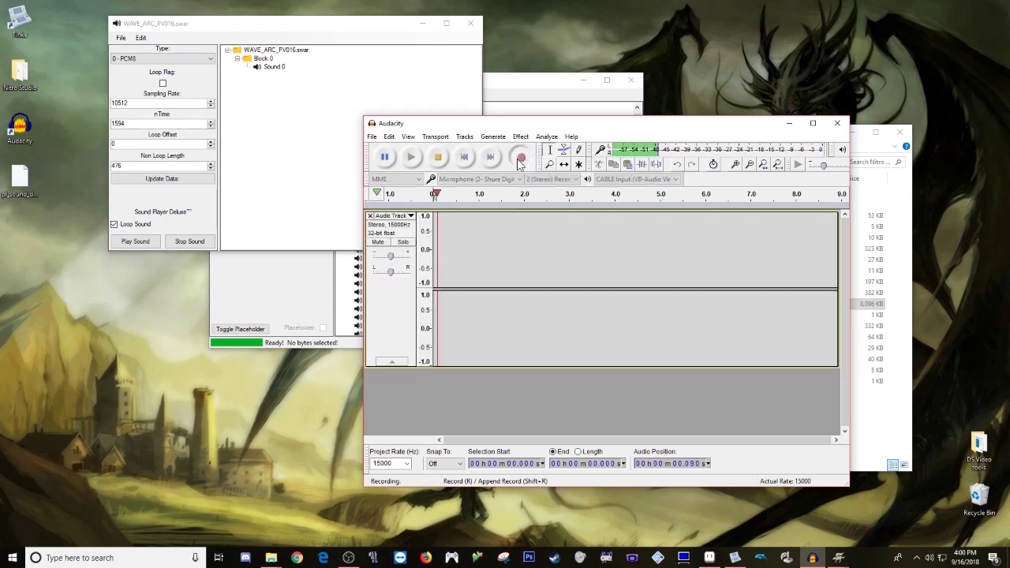
click(437, 158)
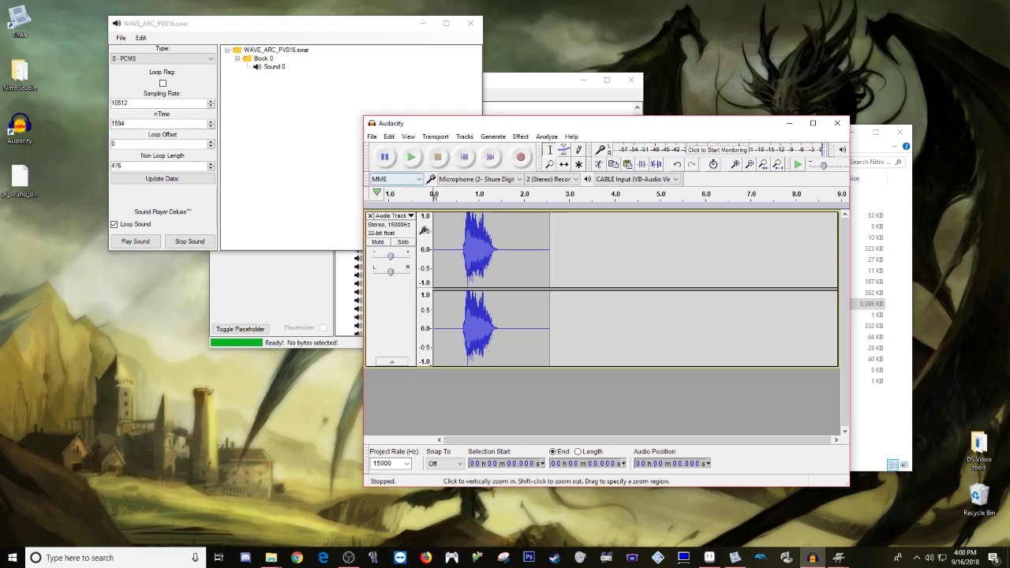
click(411, 157)
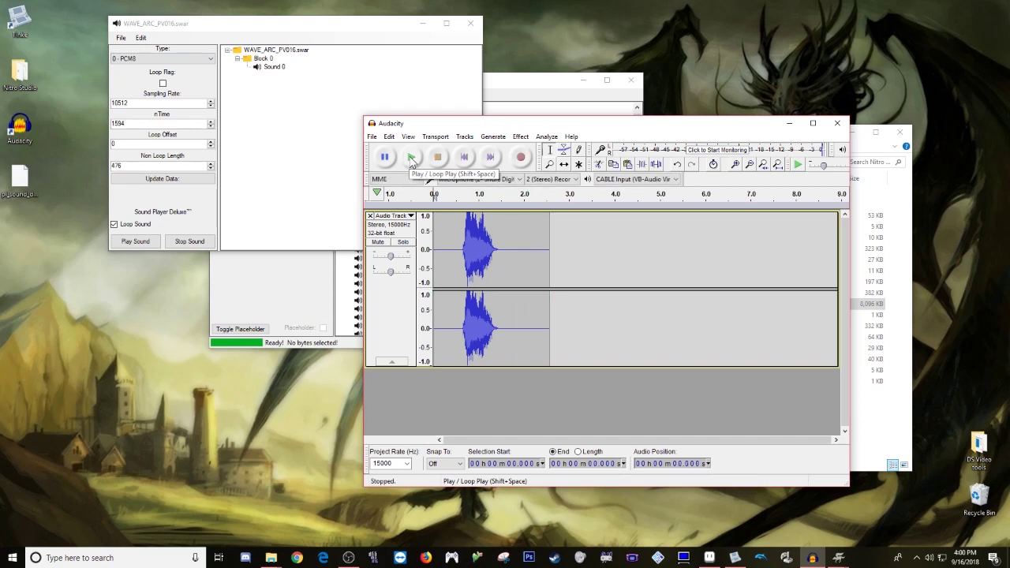
Step: Trim the silence off both ends of the recording: the first 0.639 s and everything after 0.813 s in the shortened clip
click(461, 249)
drag(462, 249, 424, 257)
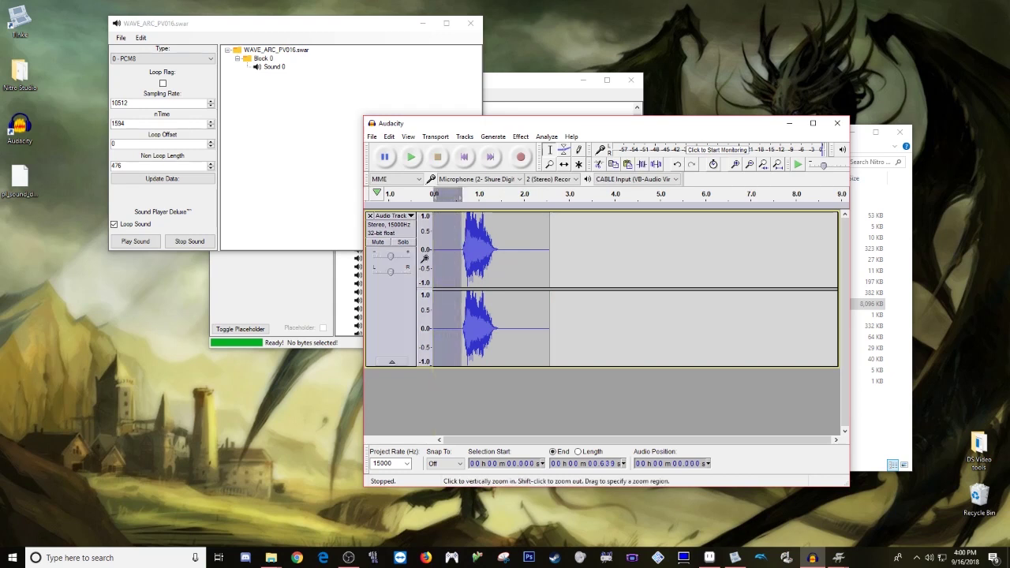
key(Delete)
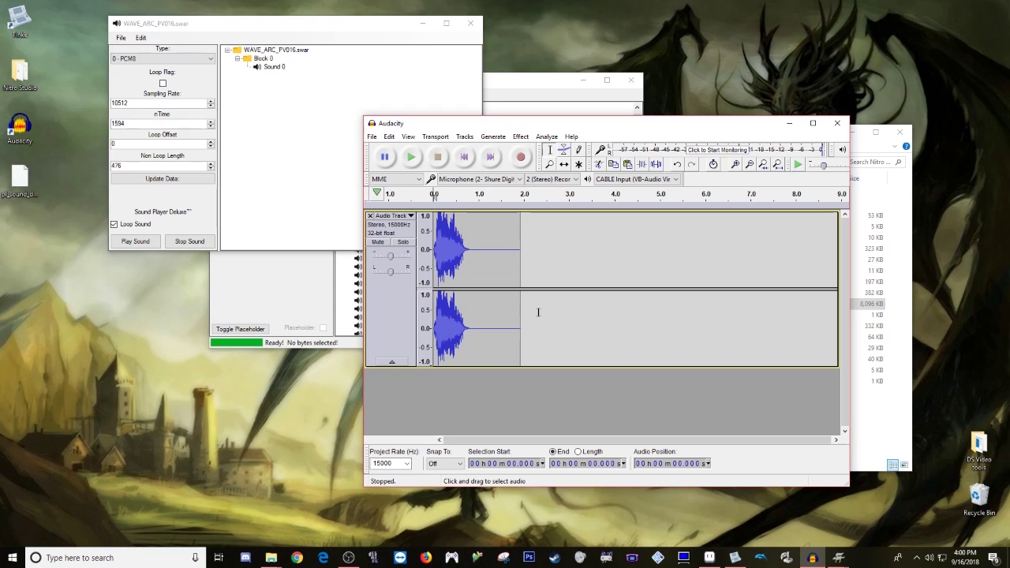
click(523, 250)
drag(523, 249, 470, 277)
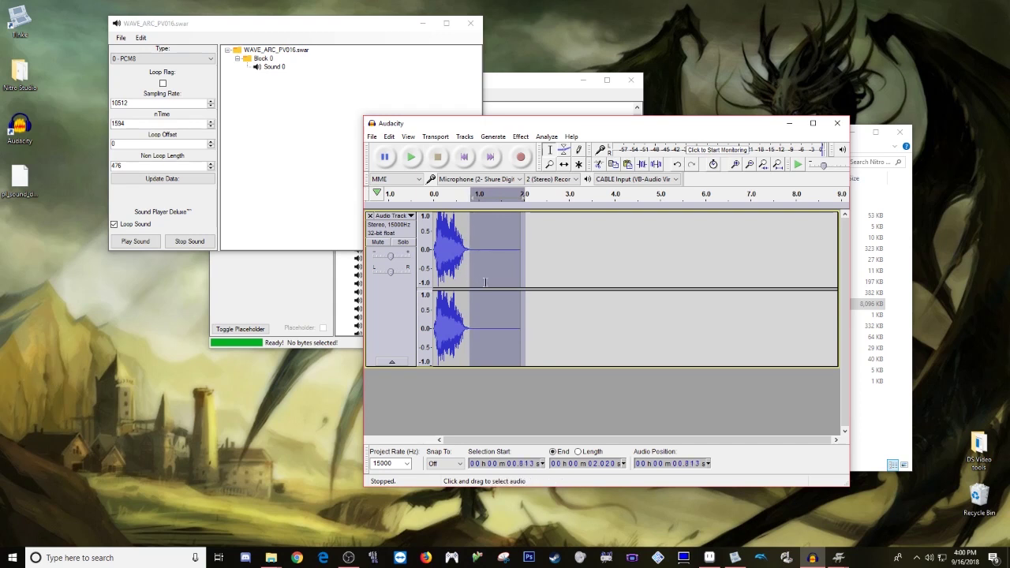
key(Delete)
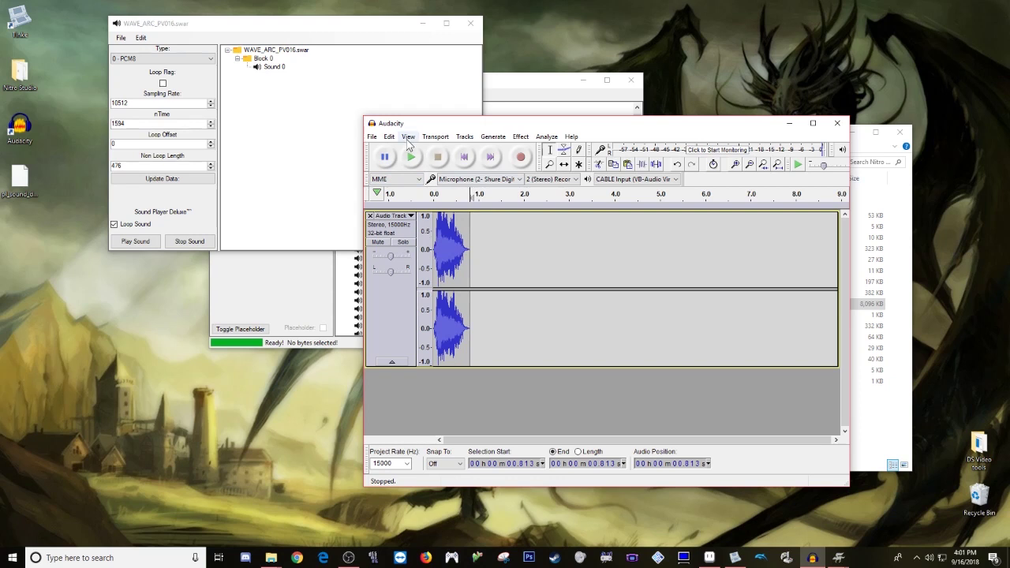
Step: Play back the trimmed clip from near its start and convert its stereo track to mono
click(435, 249)
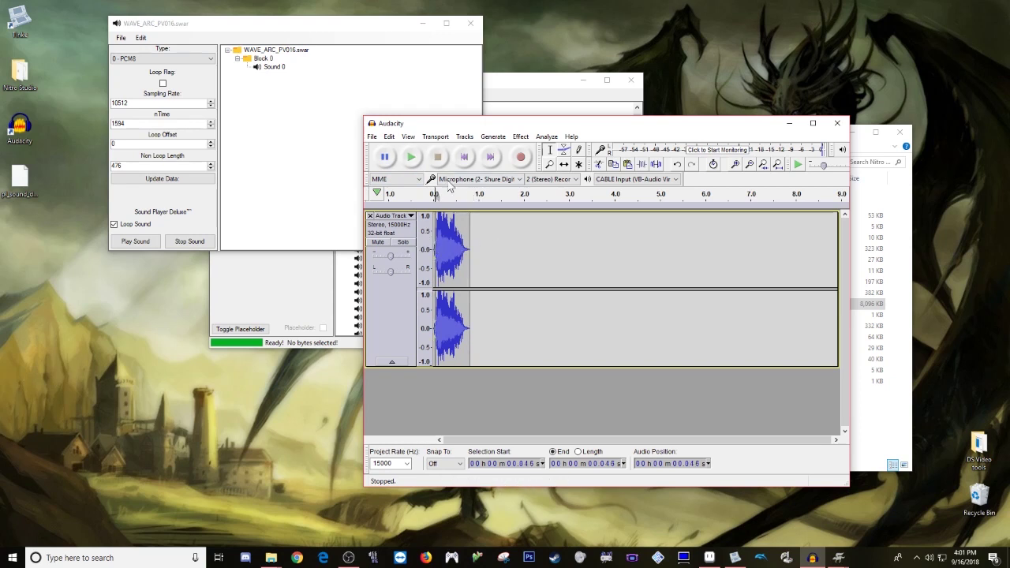
click(416, 160)
click(474, 138)
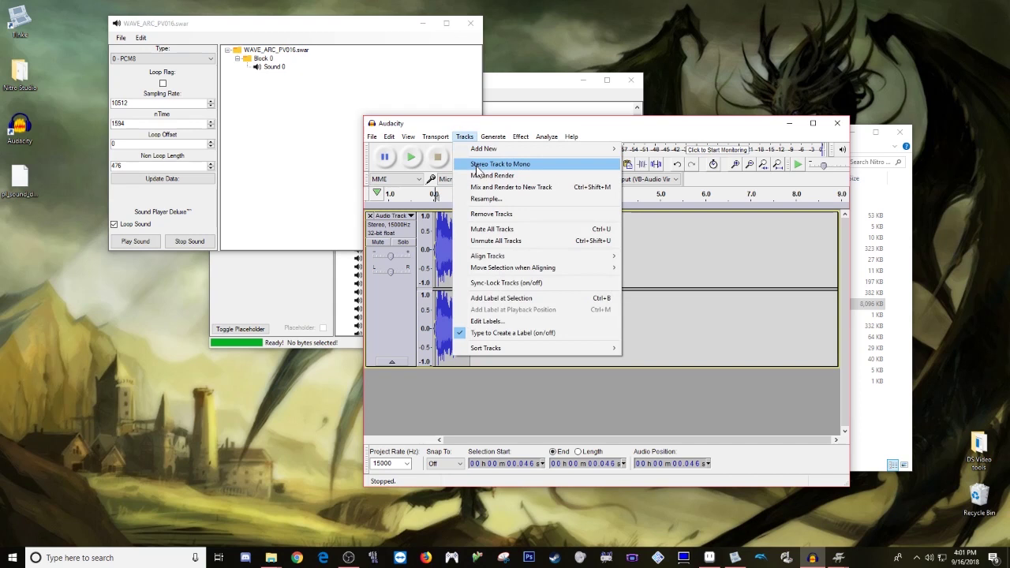
click(490, 167)
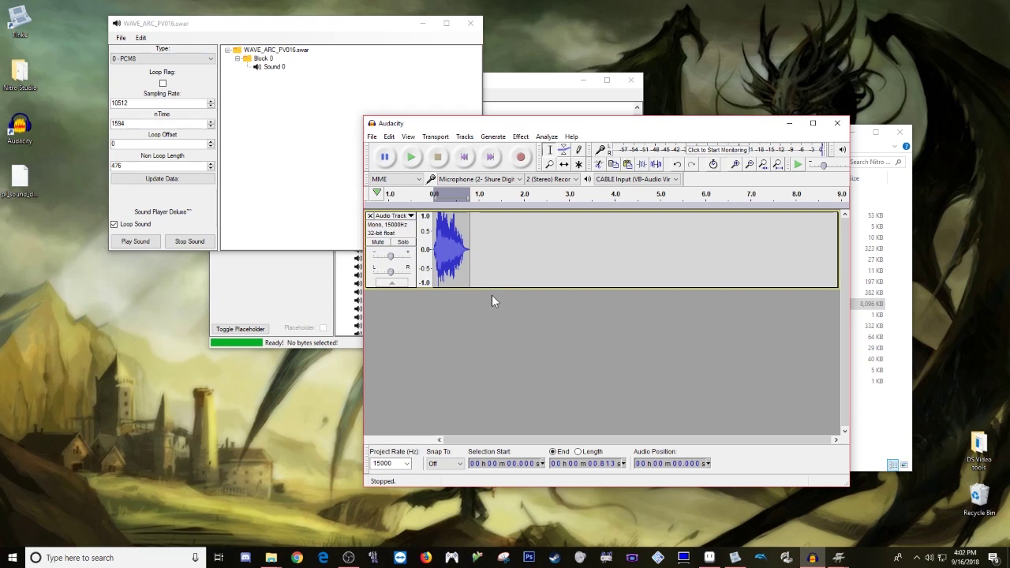
Step: Amplify the whole mono clip by 2 dB with clipping allowed and play back the result
click(735, 163)
click(734, 163)
click(735, 163)
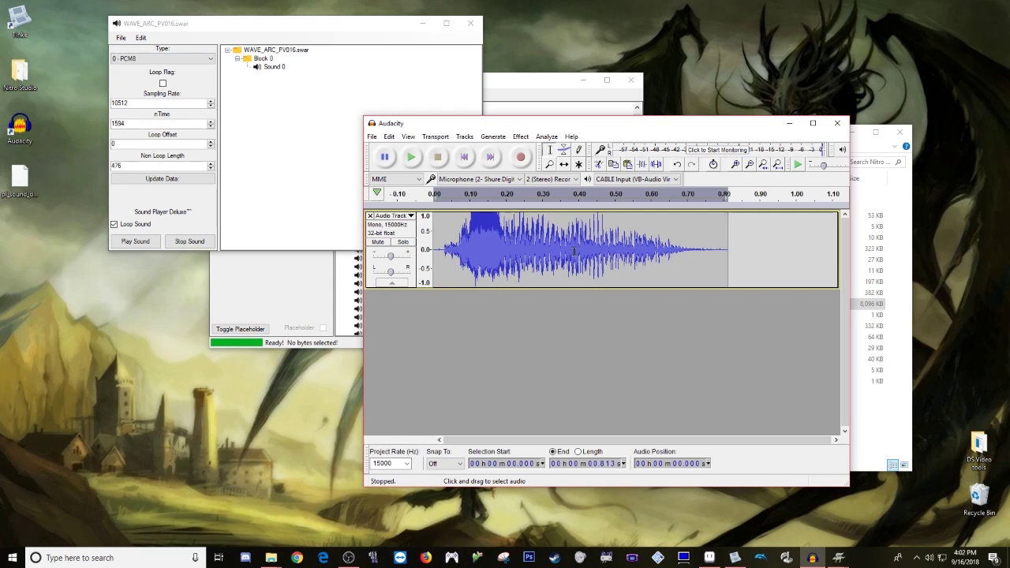
click(494, 137)
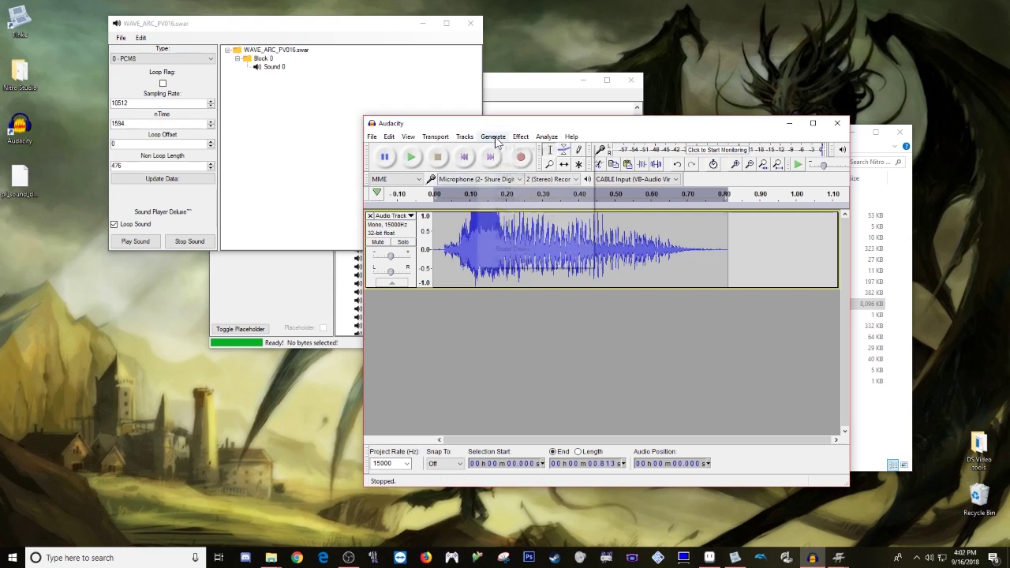
mouse_move(520, 137)
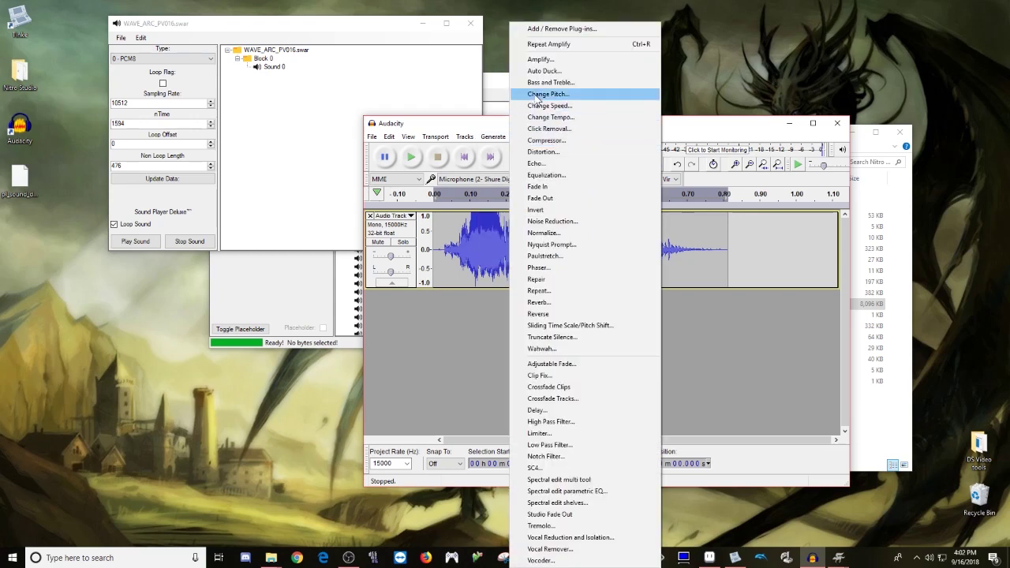
click(550, 61)
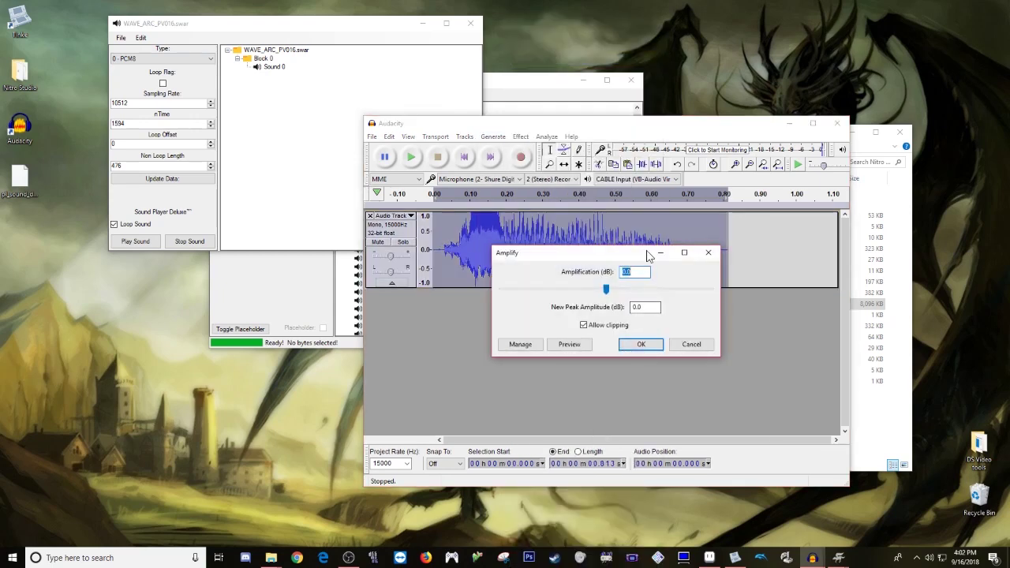
drag(647, 255, 650, 307)
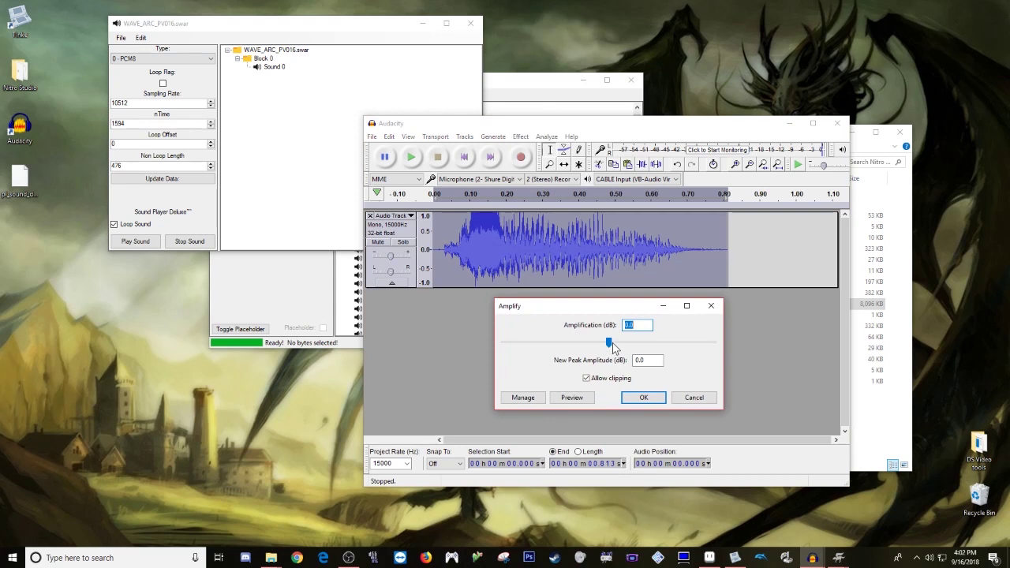
click(612, 345)
drag(612, 347, 609, 348)
drag(608, 346, 611, 349)
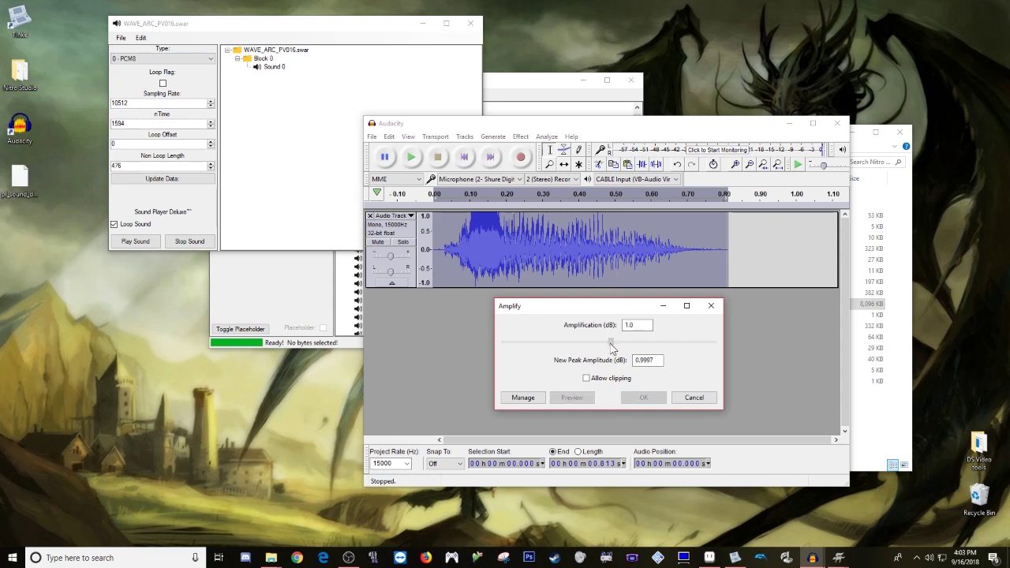
drag(611, 347, 613, 348)
key(Tab)
text(2)
click(587, 378)
click(643, 398)
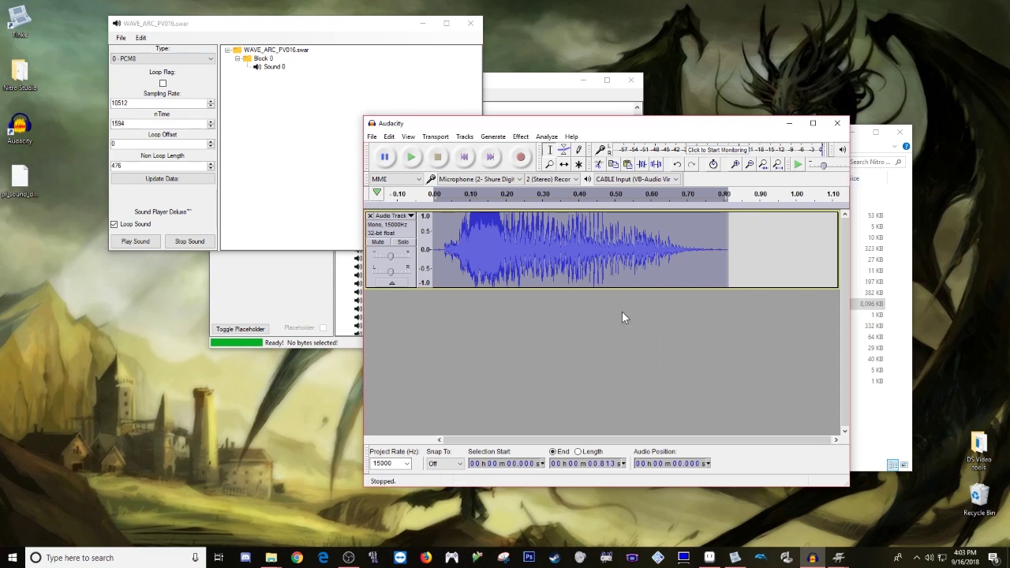
click(415, 162)
Step: Export the audio as 16-bit PCM WAV over pidgey in the test audio folder with blank metadata, and close the track
click(372, 136)
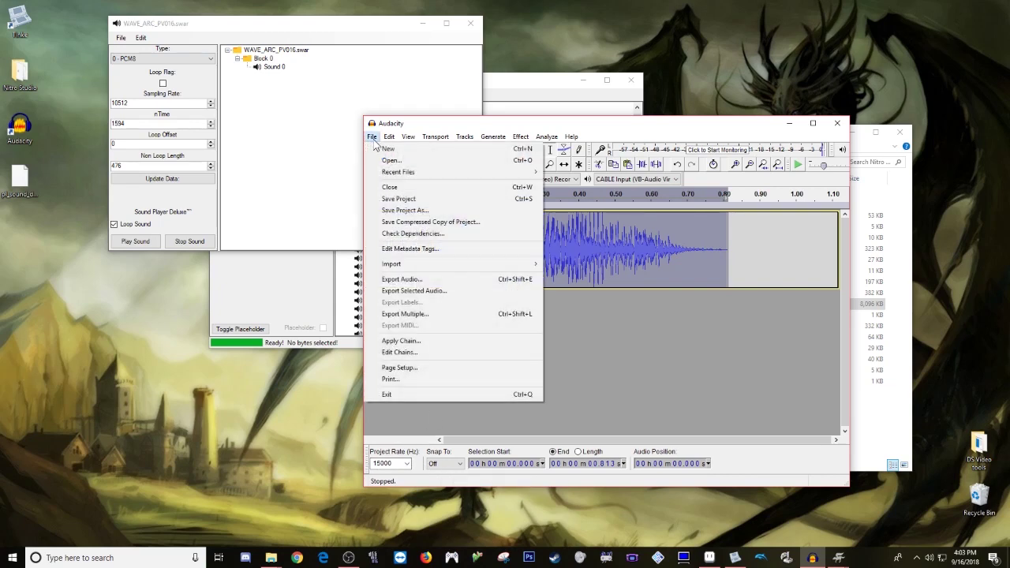
click(403, 279)
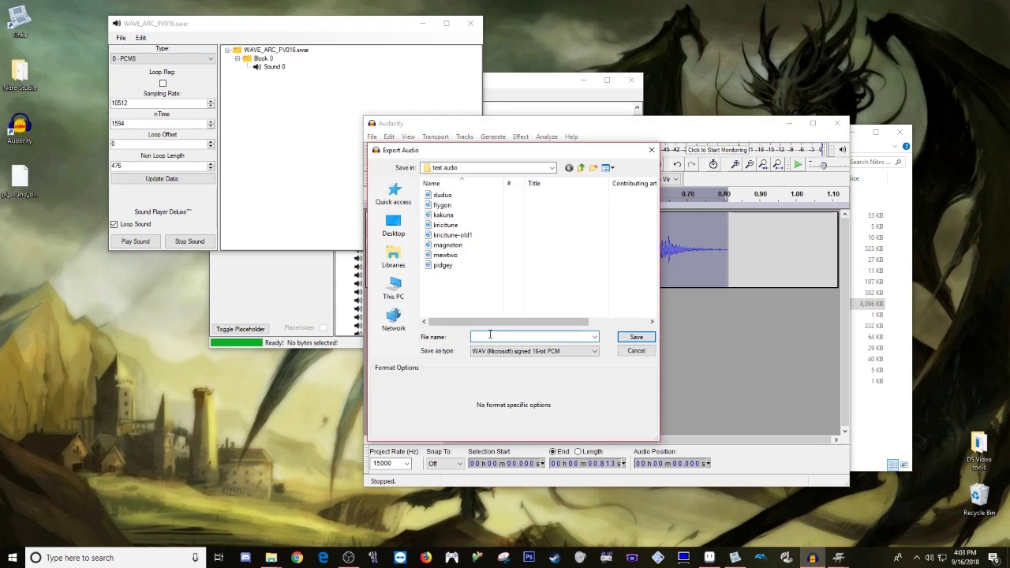
click(443, 266)
click(629, 339)
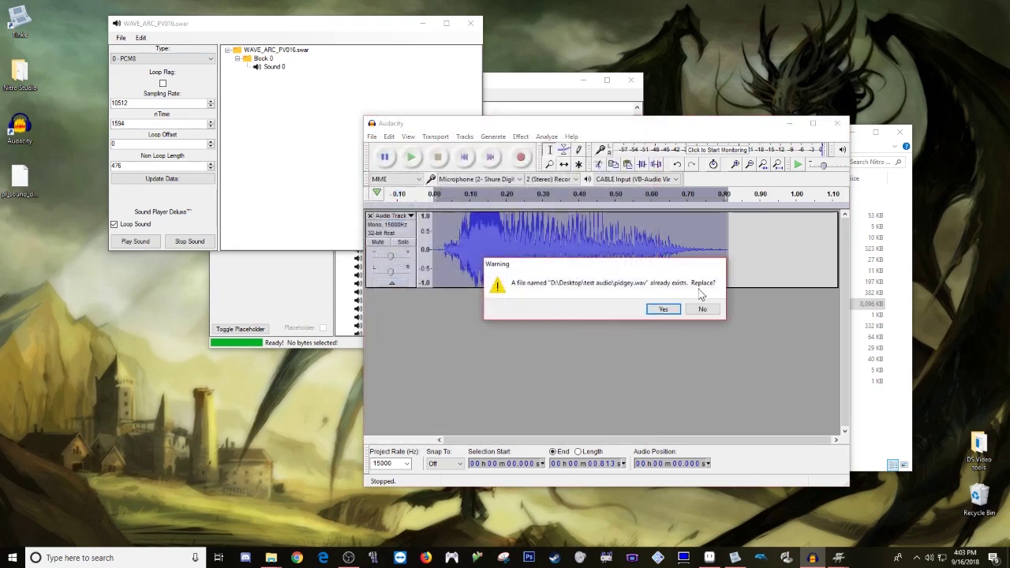
click(665, 309)
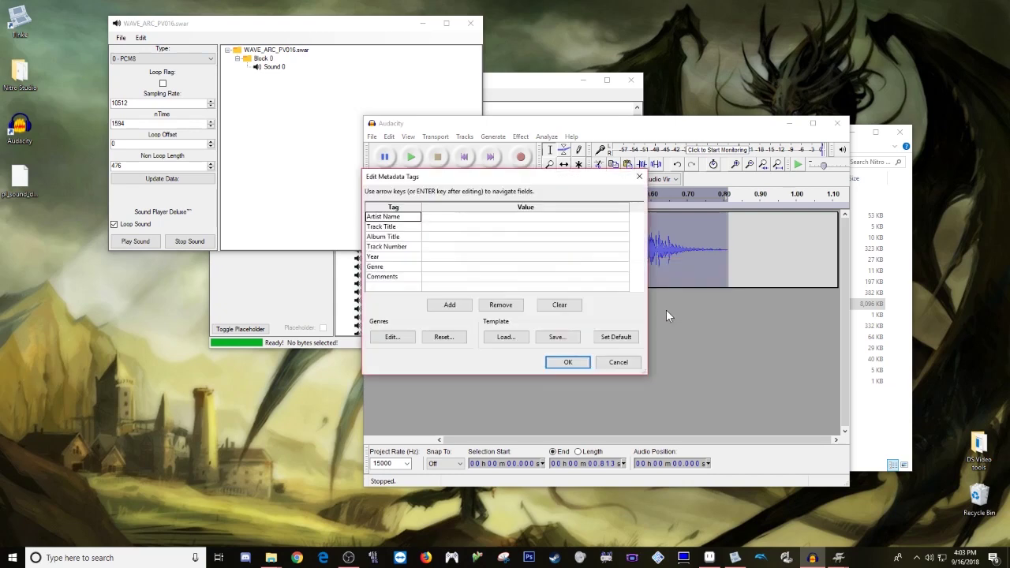
click(574, 361)
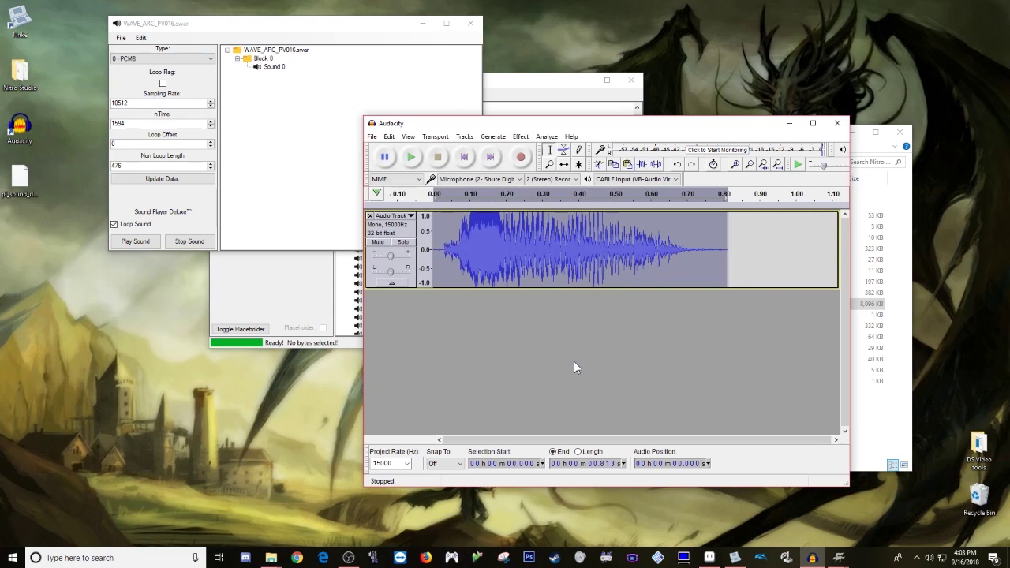
click(370, 216)
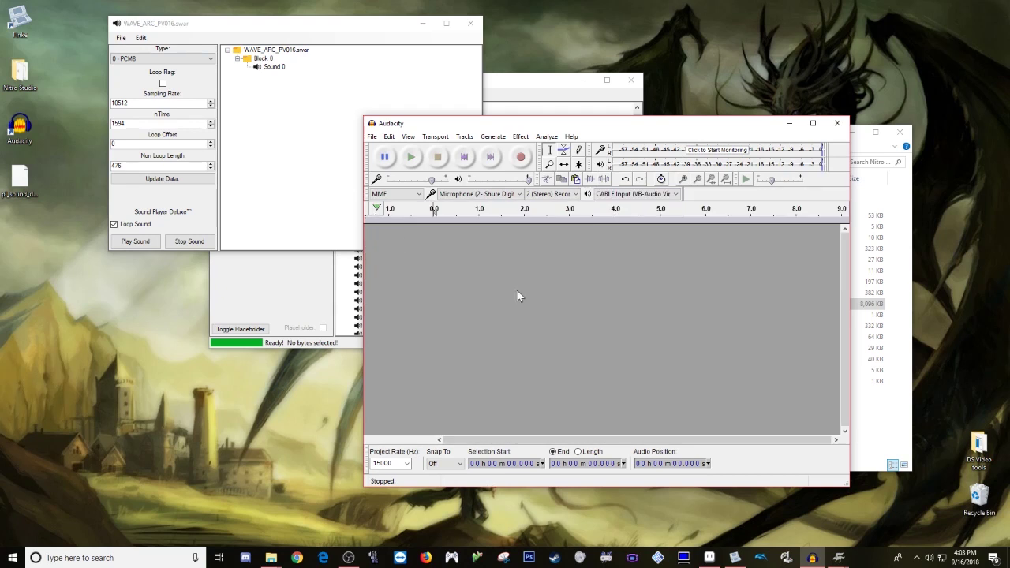
Step: In the WAVE_ARC_PV016 window, export Sound 0 to the Desktop as "pidgey orig", and switch back to Audacity
click(275, 67)
right_click(275, 67)
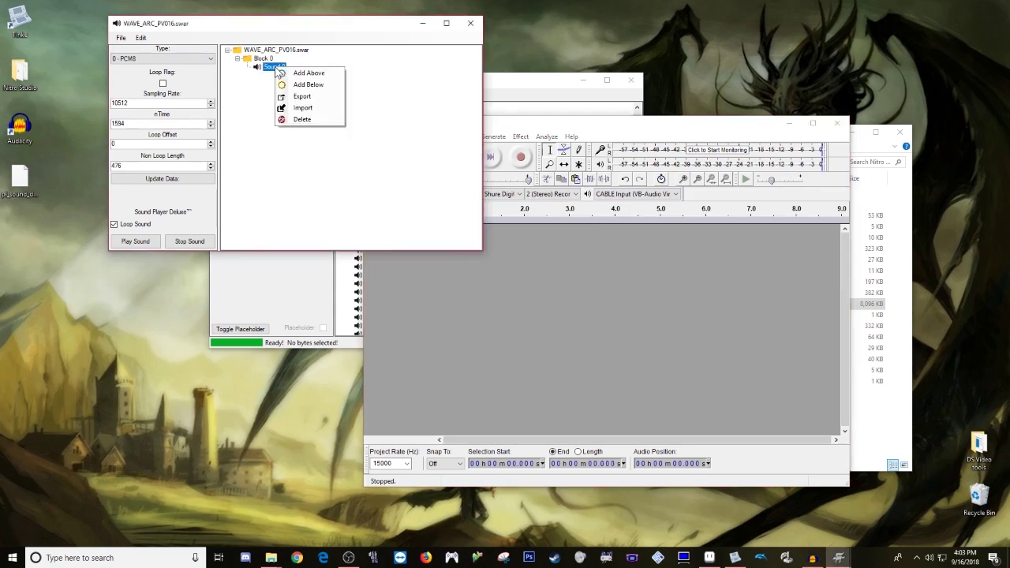
click(288, 95)
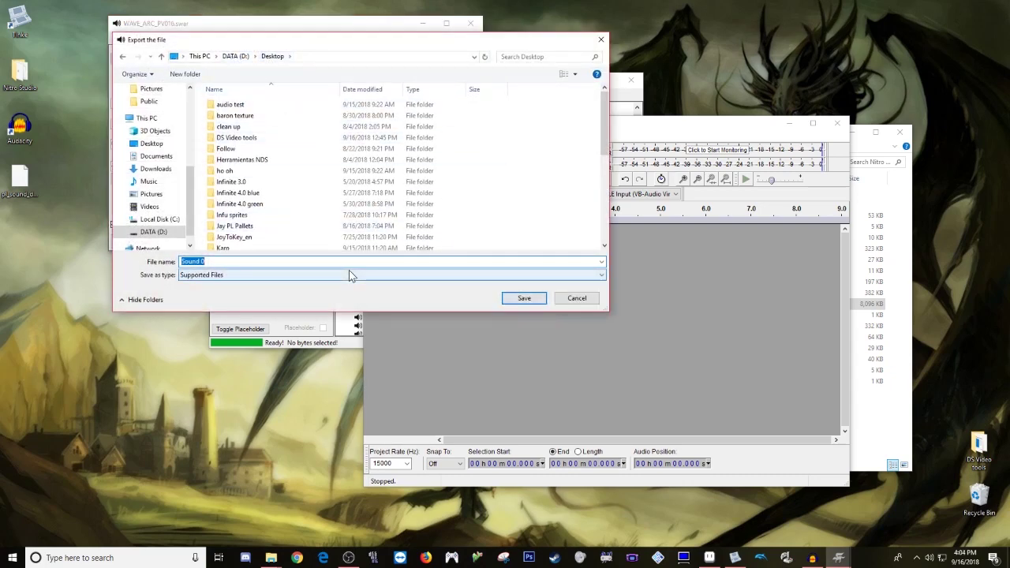
text(pig)
key(BackSpace)
text(dgey orig)
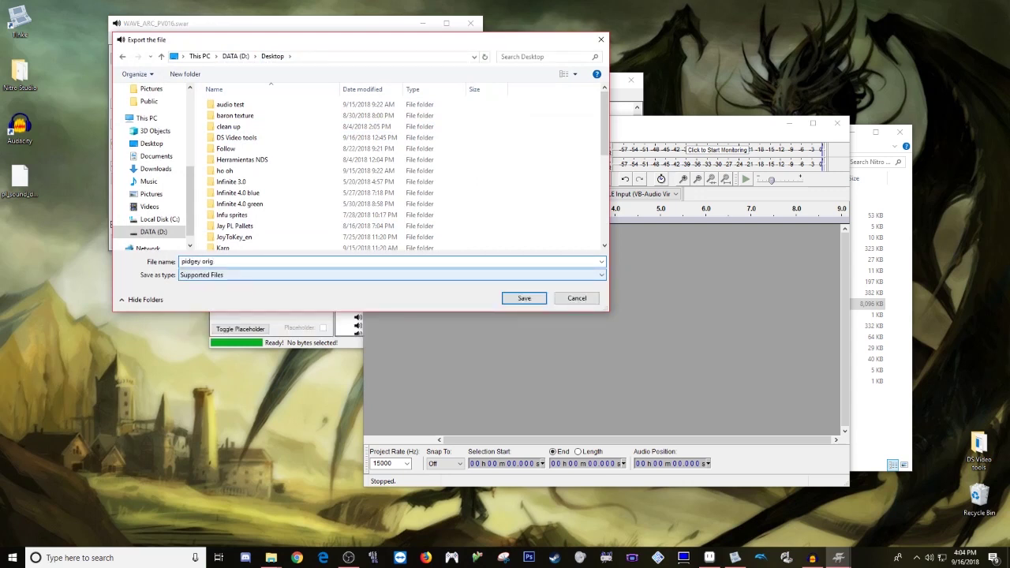
click(530, 299)
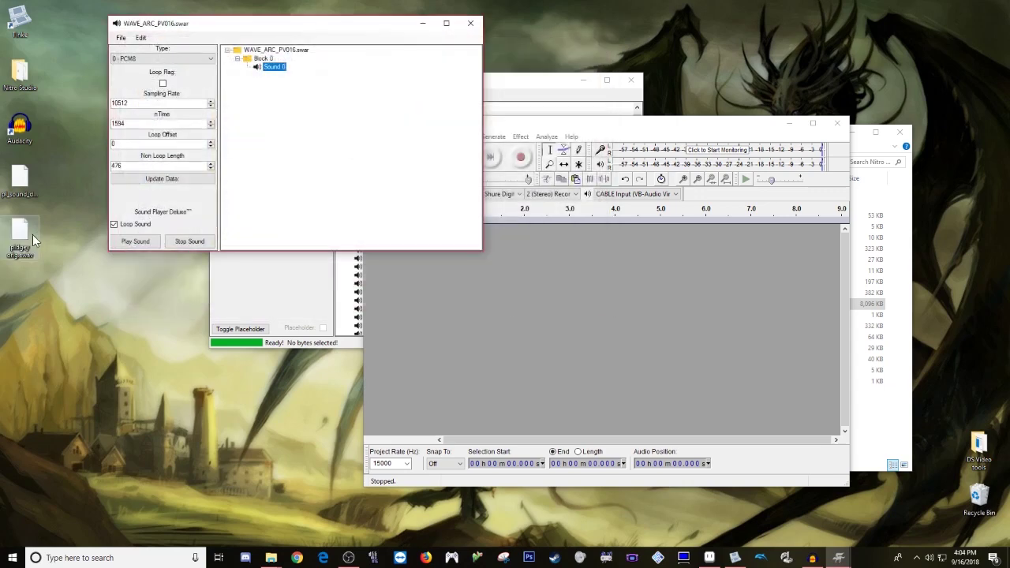
click(592, 134)
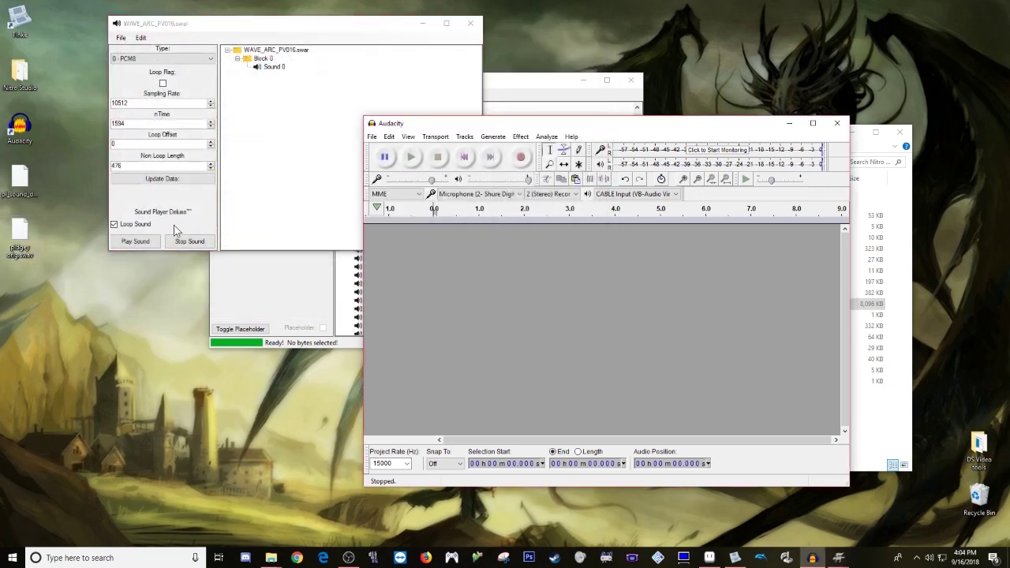
Step: In Audacity, choose "pidgey orig.swav" on the Desktop for a raw data import
drag(20, 231, 550, 332)
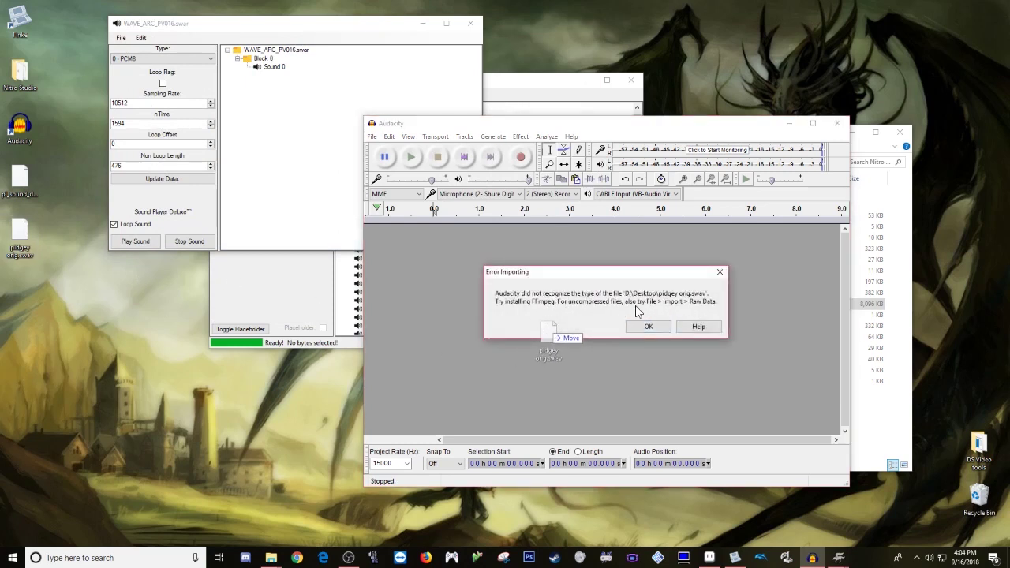
click(660, 325)
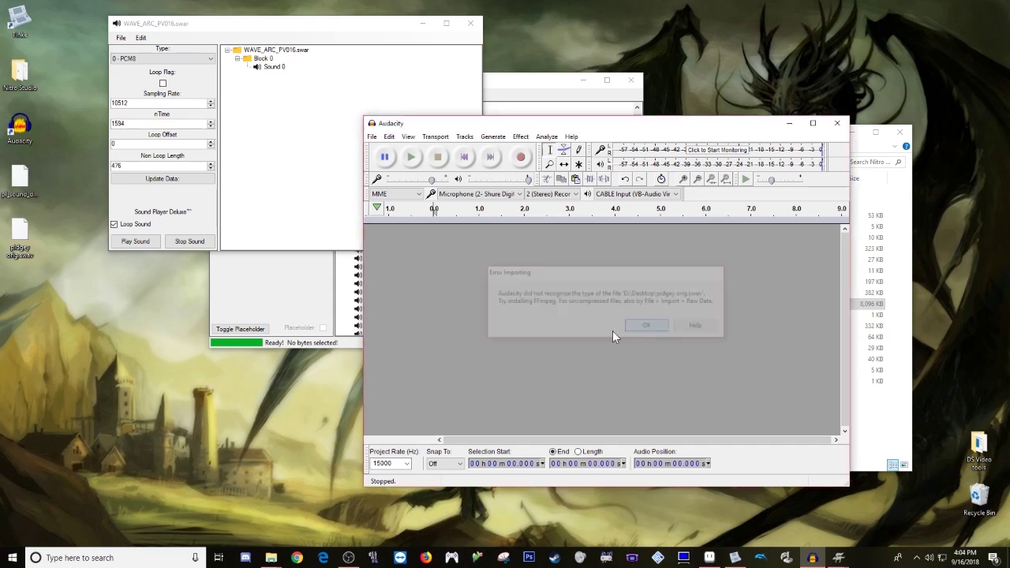
click(372, 137)
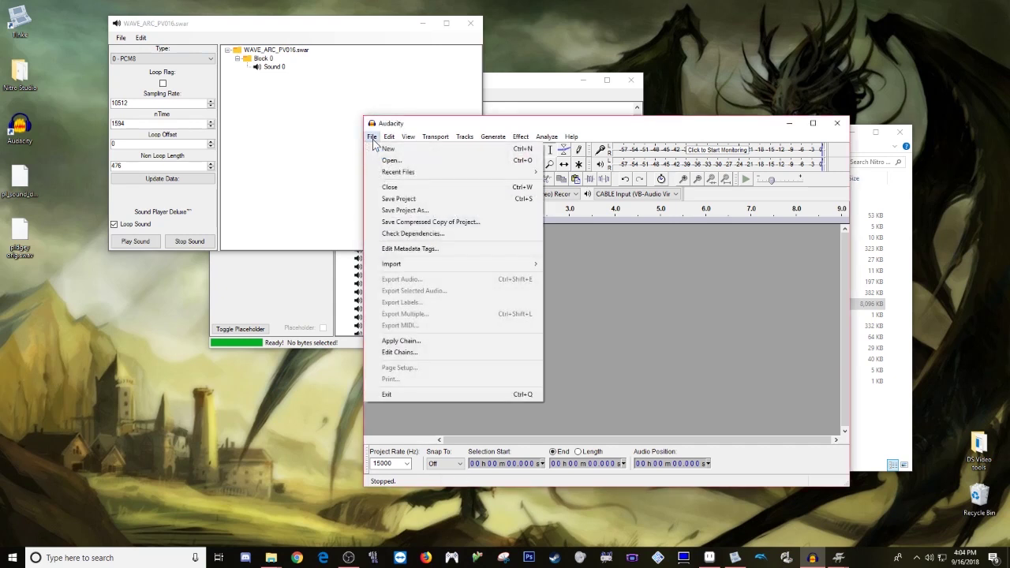
mouse_move(392, 264)
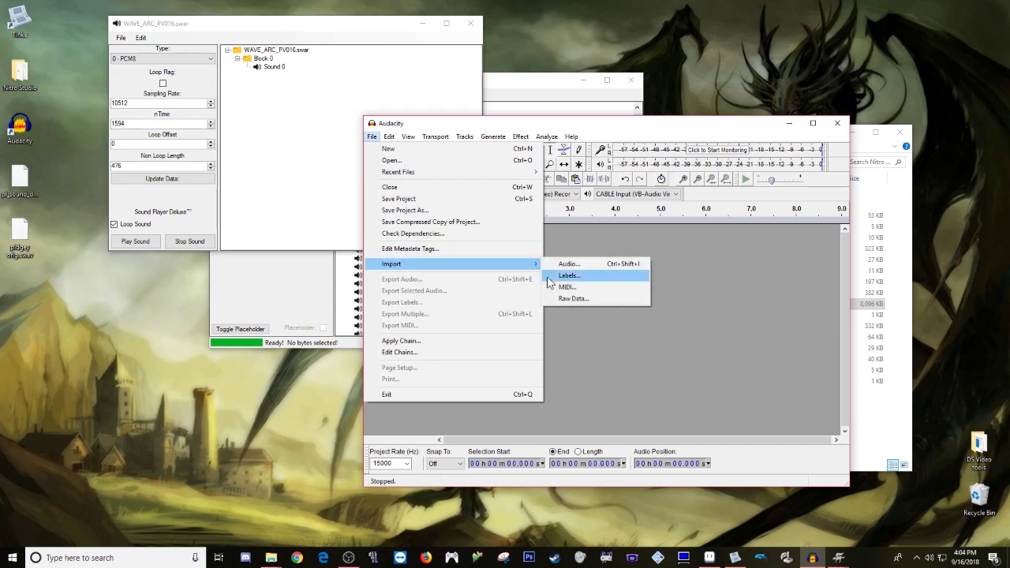
click(575, 298)
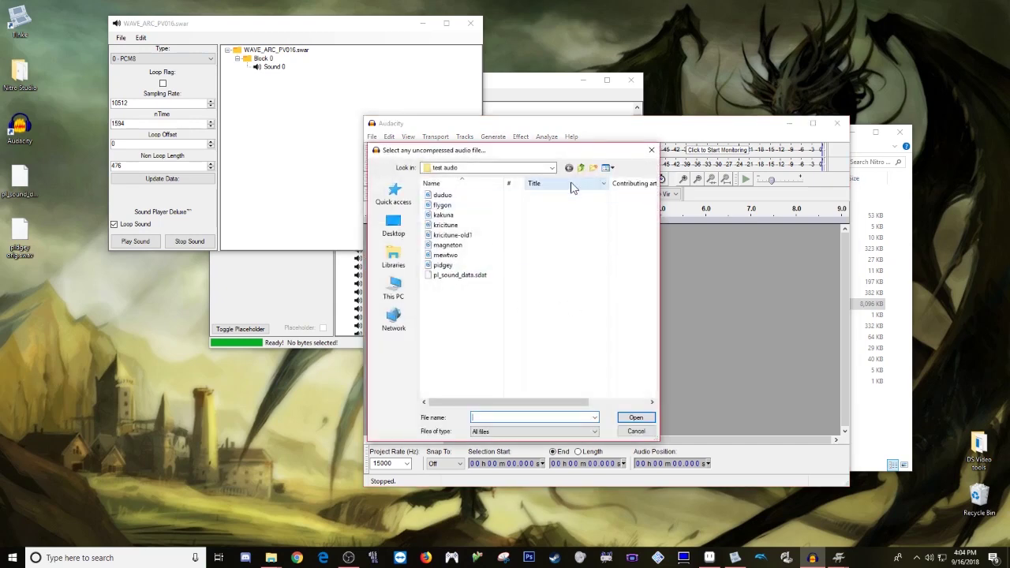
click(581, 168)
scroll(573, 265, down, 3)
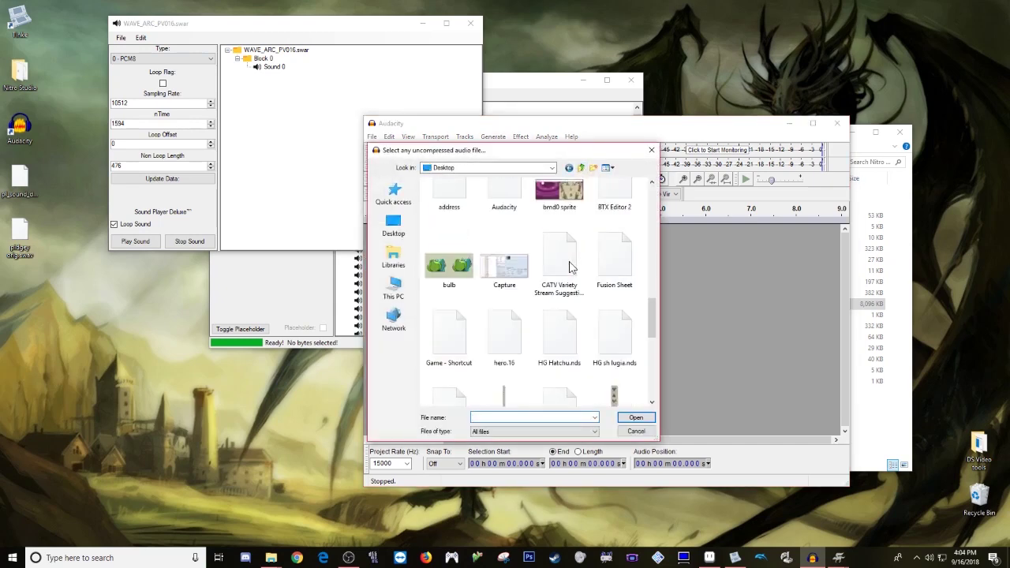
scroll(564, 239, down, 3)
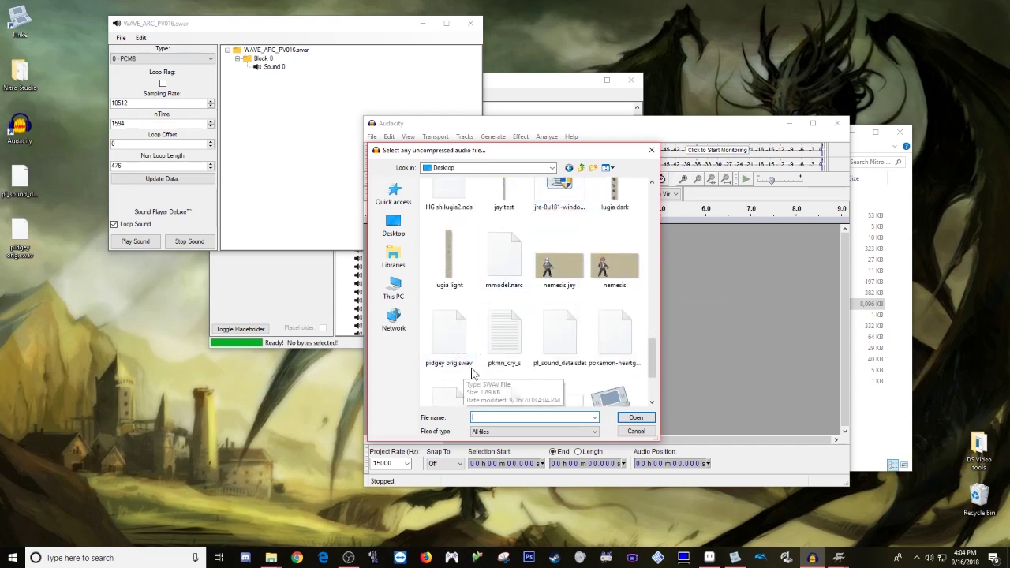
double_click(458, 339)
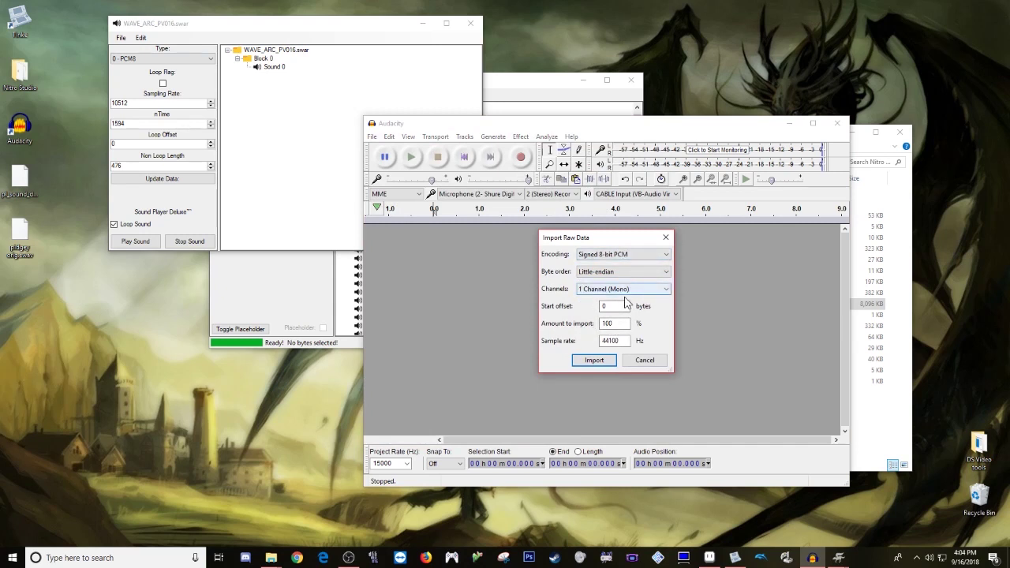
Step: Set the raw import's sample rate to 10512 Hz and import the original Pidgey cry
click(618, 340)
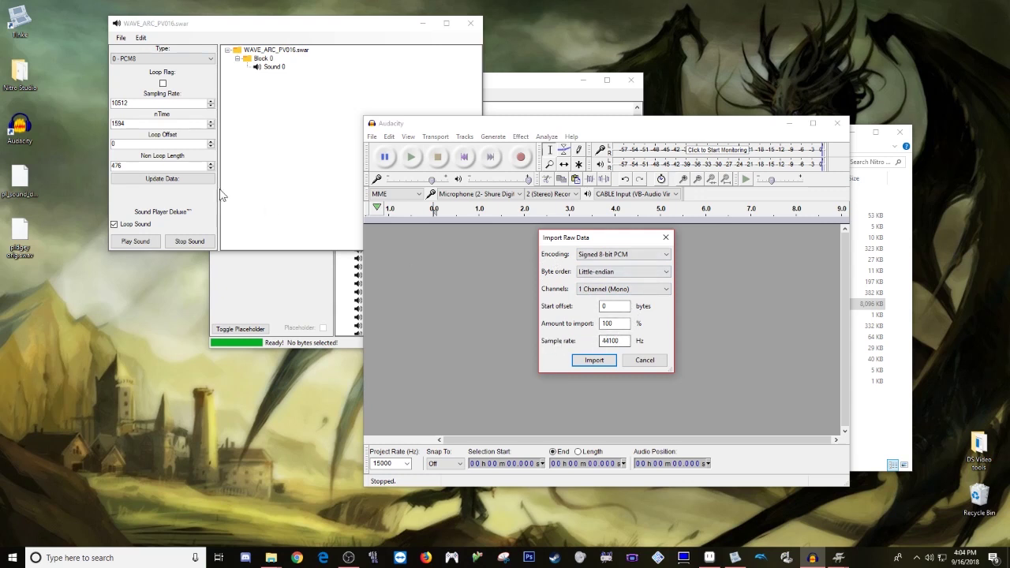
drag(622, 341, 580, 353)
text(10512)
click(598, 363)
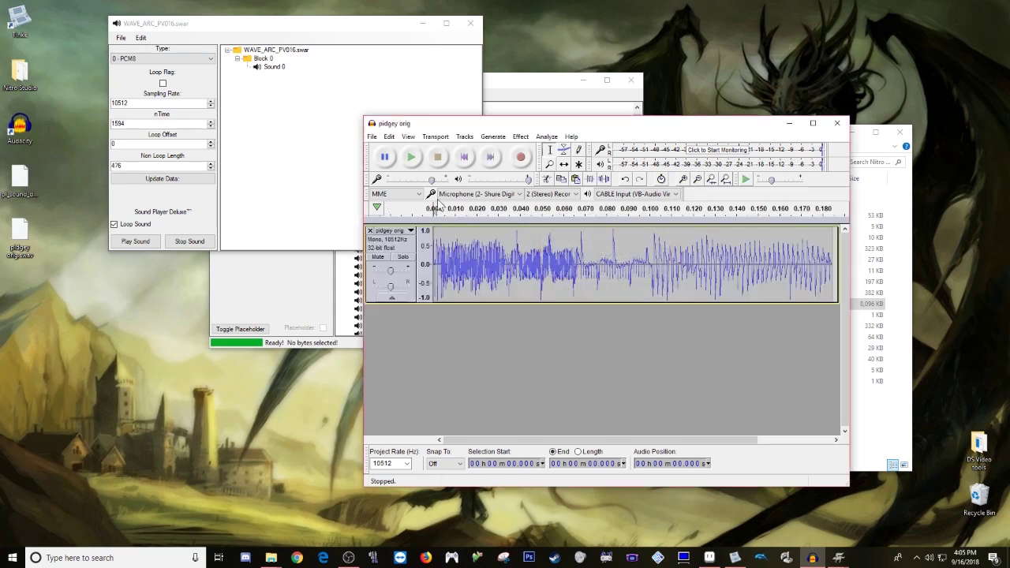
Step: Play back the imported original cry, close its track and minimize Audacity
click(411, 162)
click(369, 231)
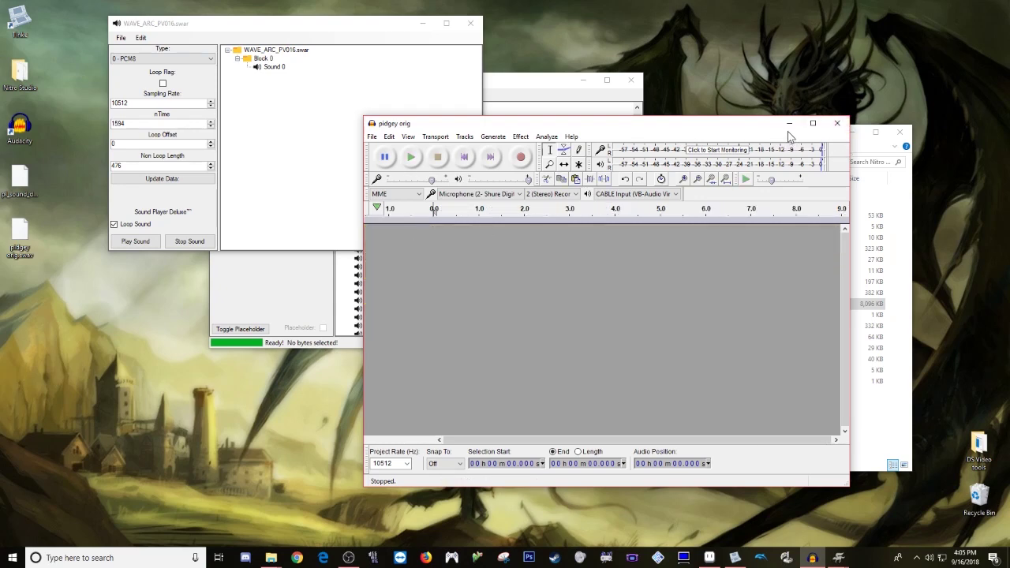
click(787, 131)
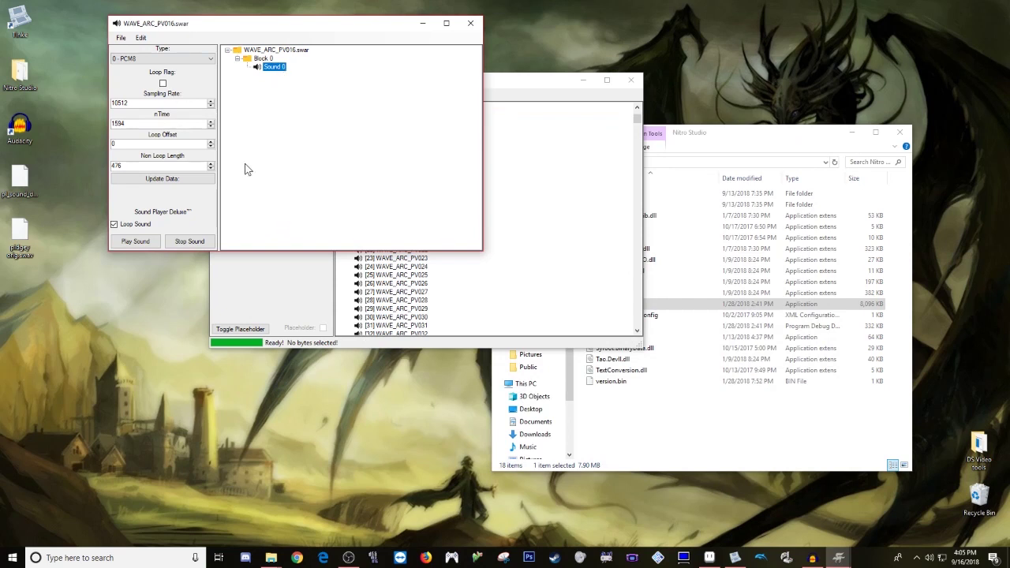
Step: In the WAVE_ARC_PV016 window, replace Sound 0 by importing pidgey from the test audio folder on the Desktop
right_click(274, 70)
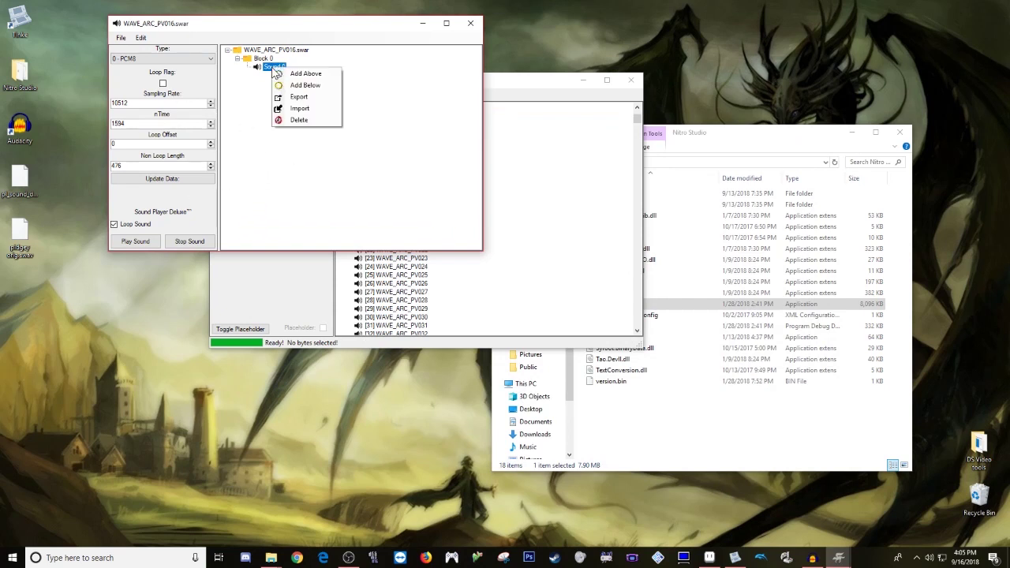
click(301, 109)
scroll(321, 180, down, 1)
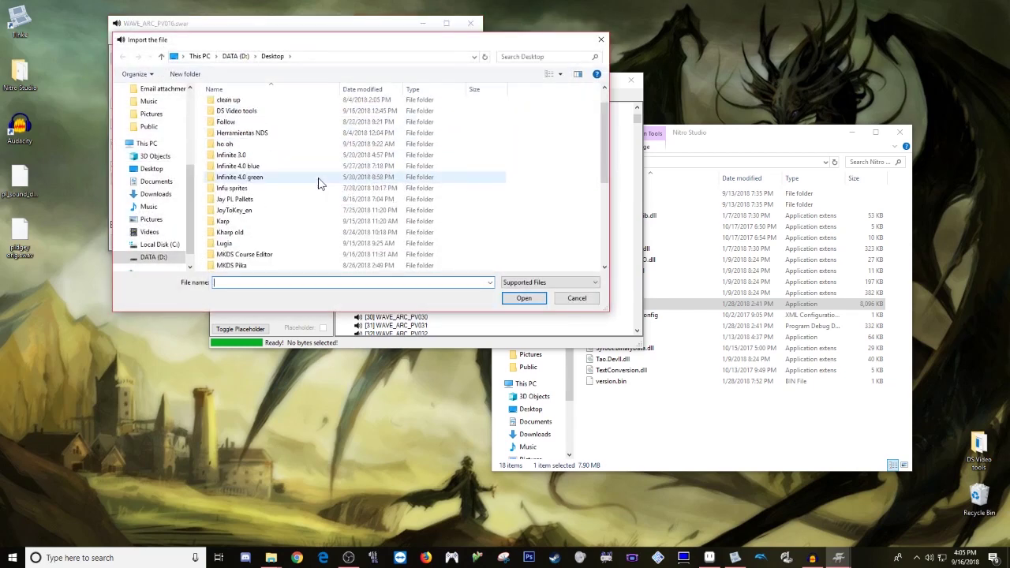
scroll(297, 185, down, 3)
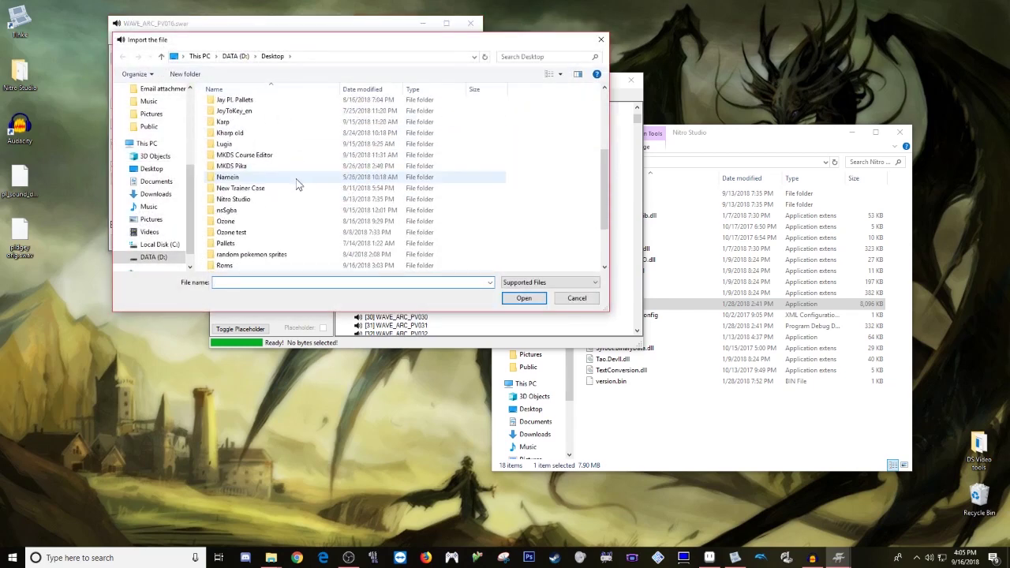
scroll(297, 185, down, 1)
scroll(297, 182, up, 4)
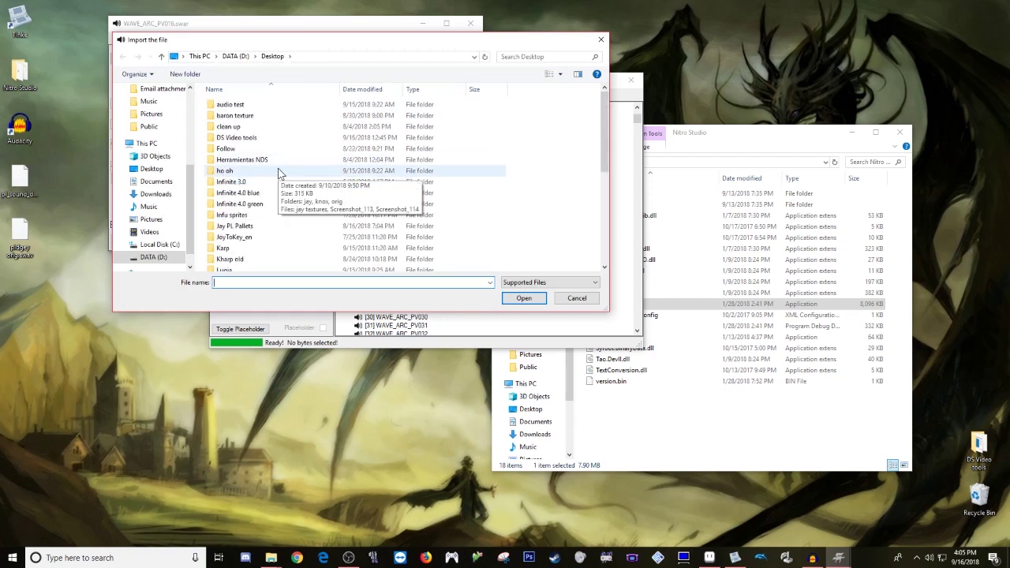
double_click(246, 107)
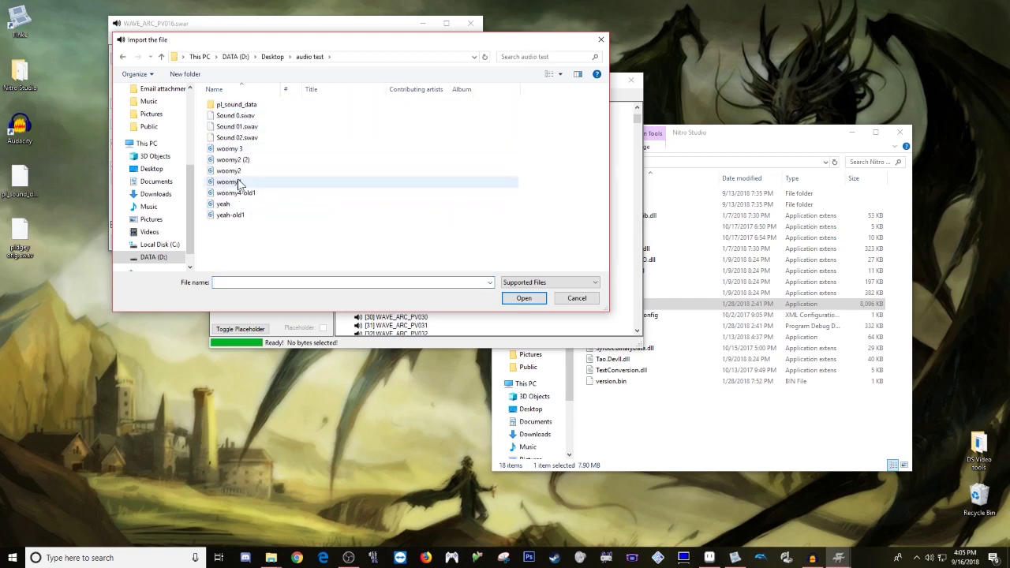
click(160, 60)
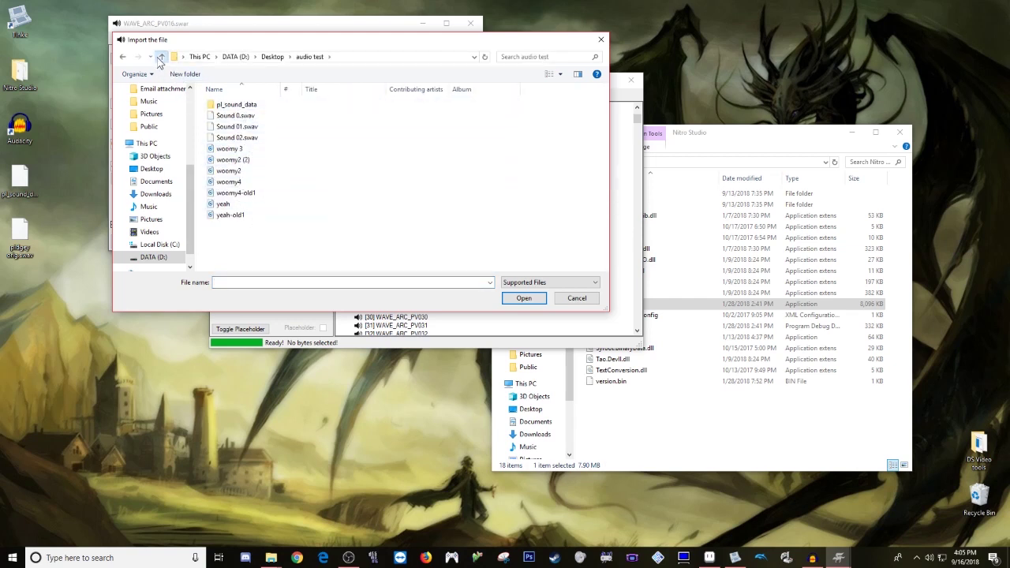
scroll(263, 130, down, 5)
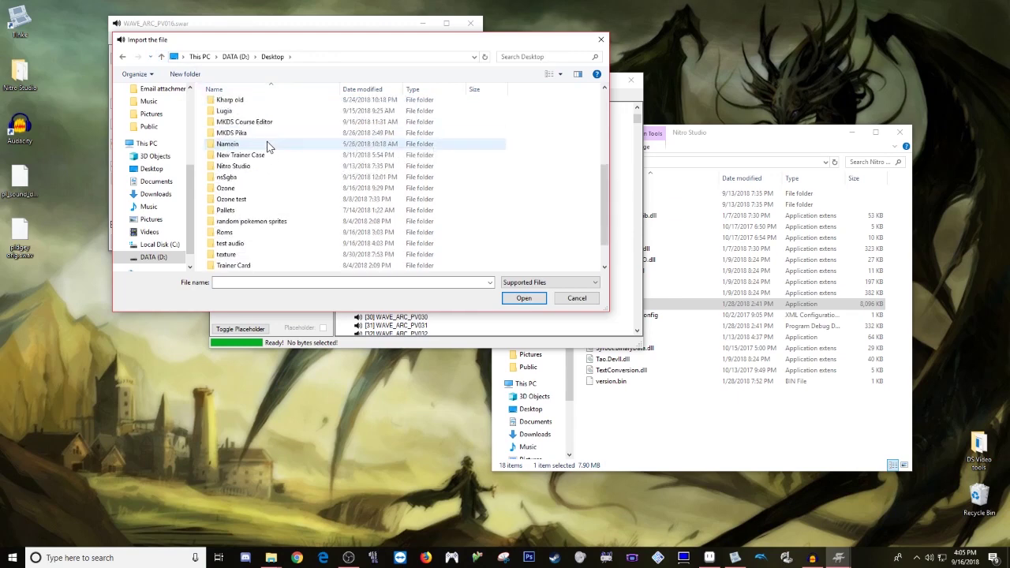
scroll(266, 149, down, 1)
double_click(239, 210)
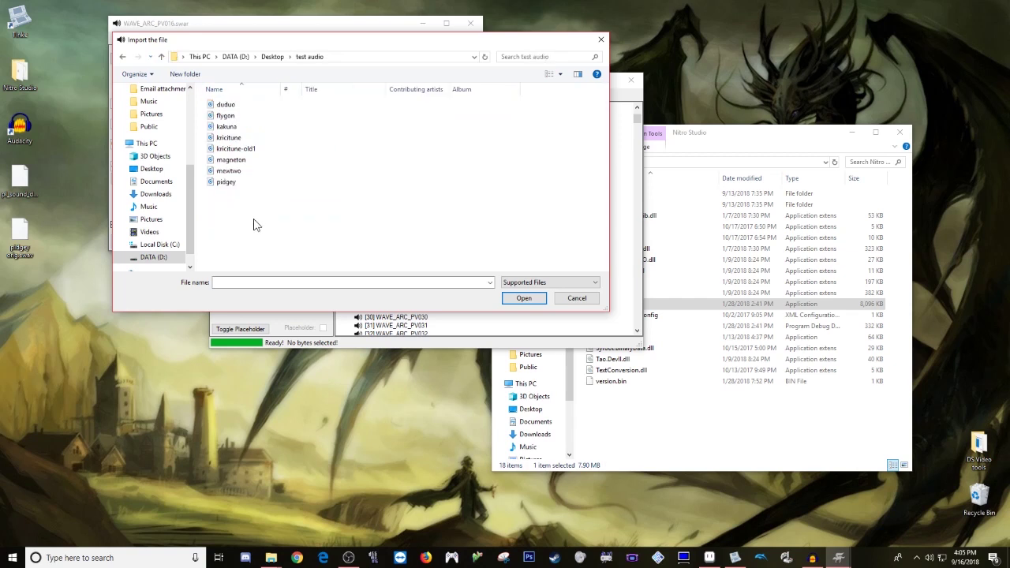
click(222, 183)
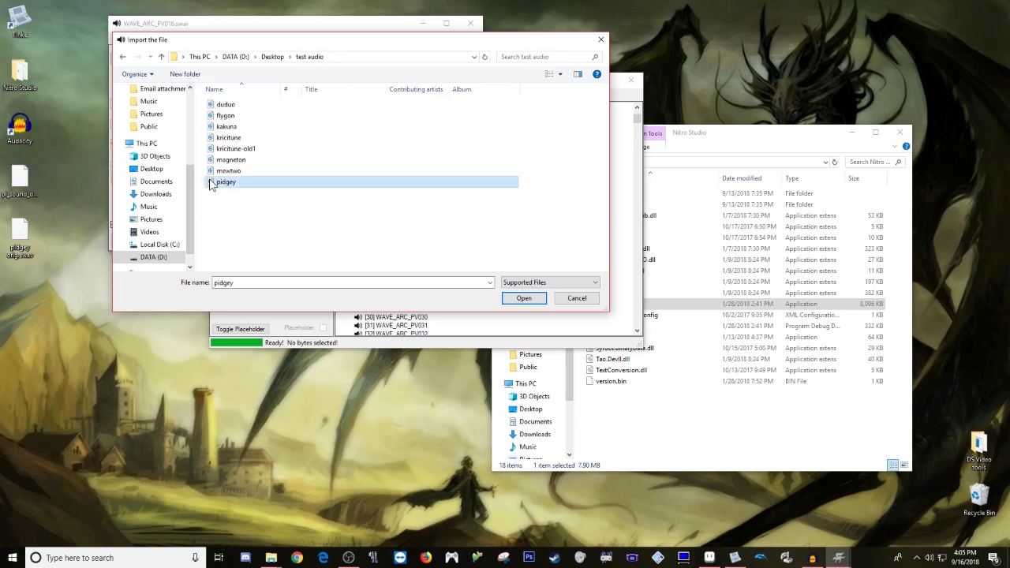
click(518, 300)
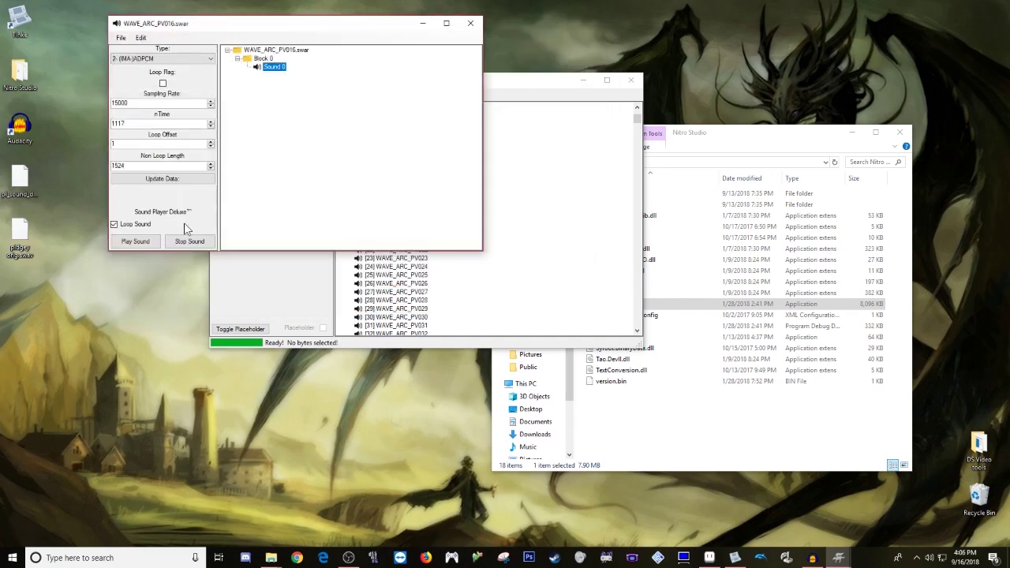
Step: Listen to the newly imported Sound 0 with looping off and on, and stop the playback
click(125, 240)
click(115, 225)
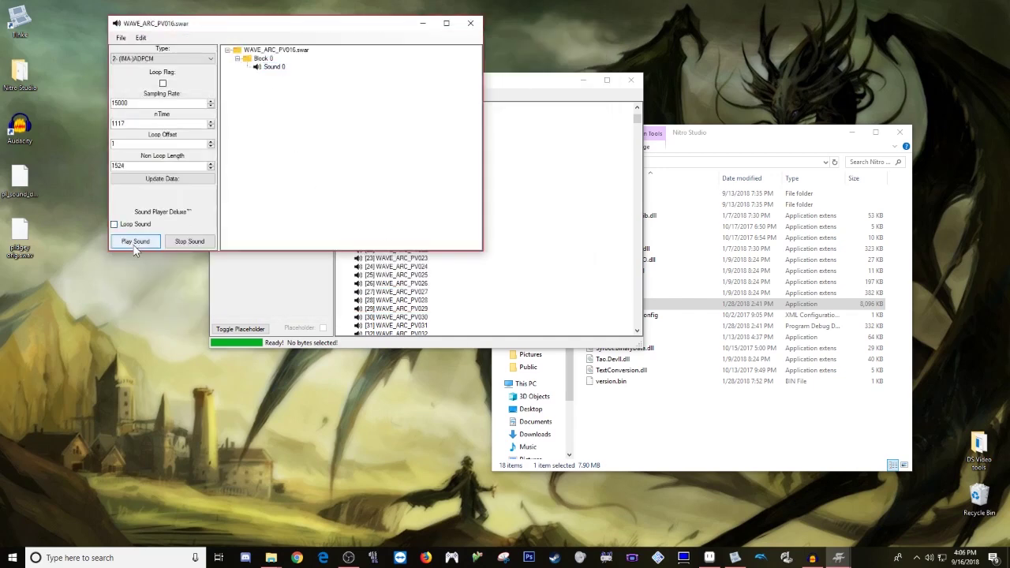
click(274, 66)
click(144, 246)
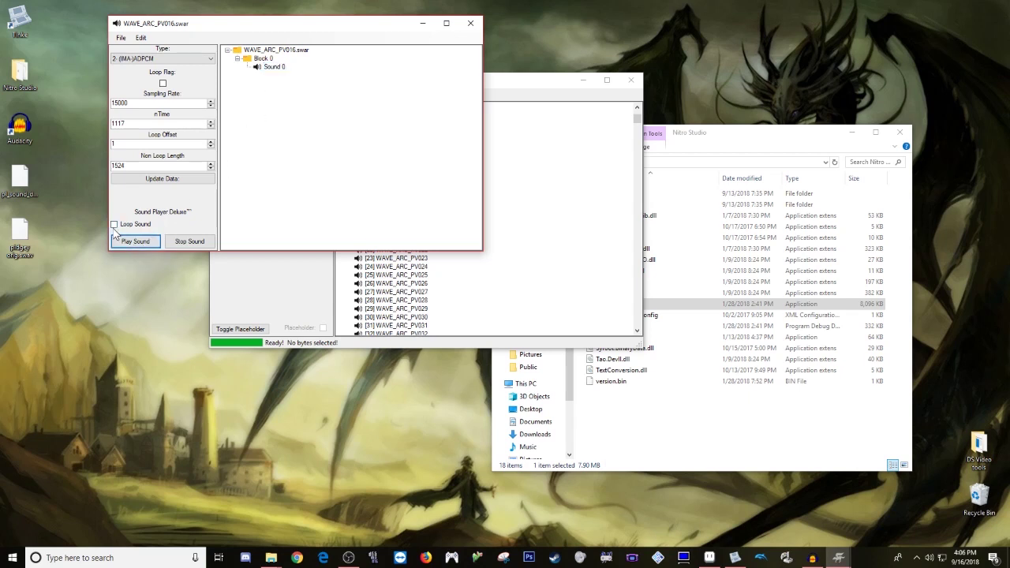
click(114, 226)
click(136, 242)
click(182, 246)
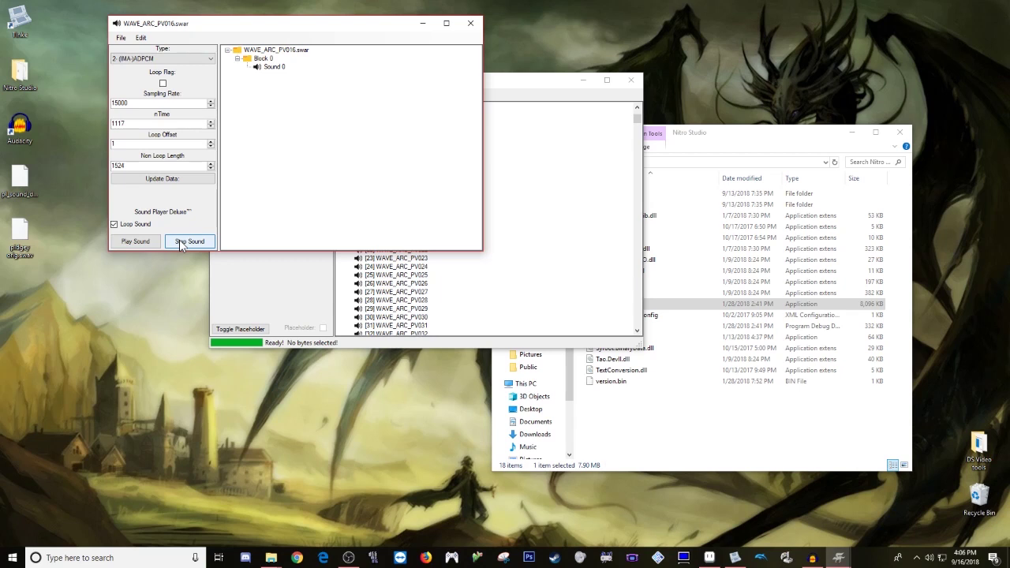
Step: Save the WAVE_ARC_PV016 archive, close its window and save pl_sound_data.sdat in Nitro Studio
click(122, 39)
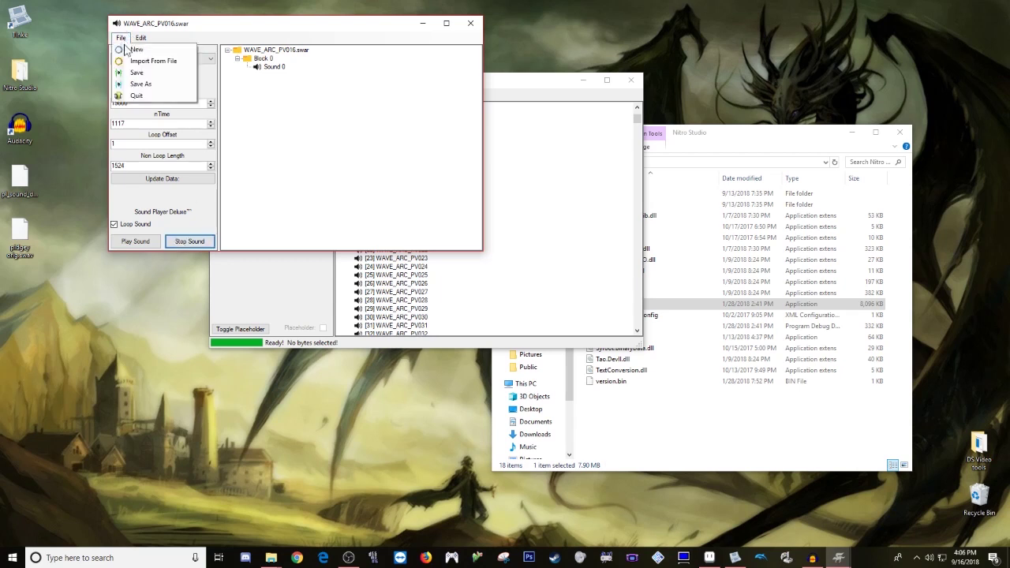
click(133, 75)
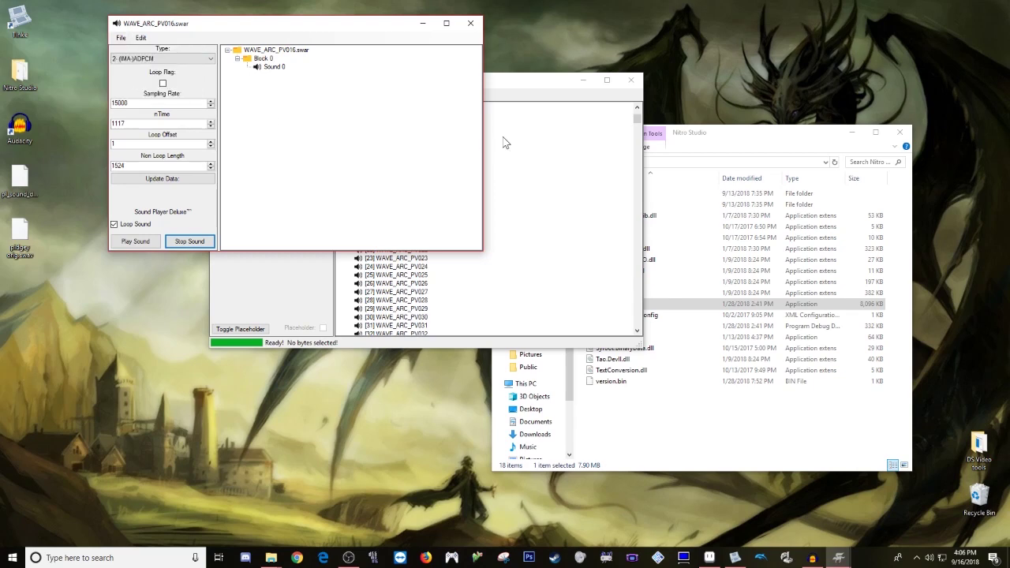
click(470, 23)
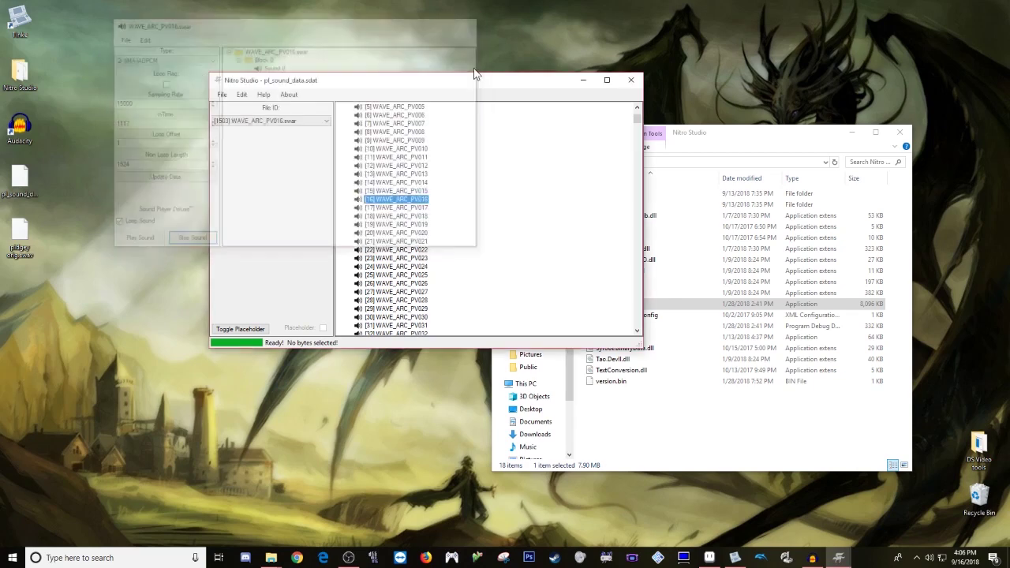
click(222, 95)
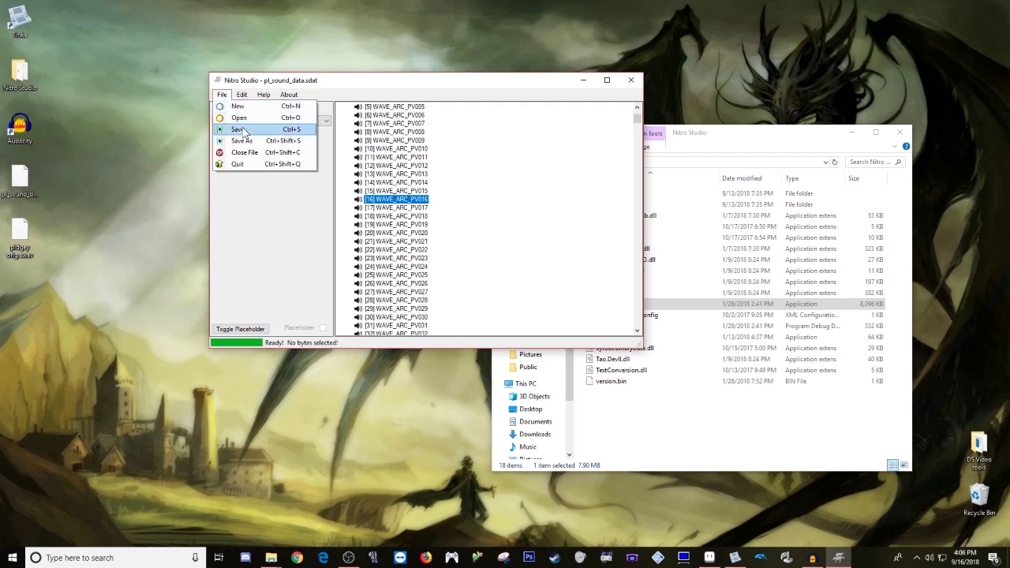
click(242, 129)
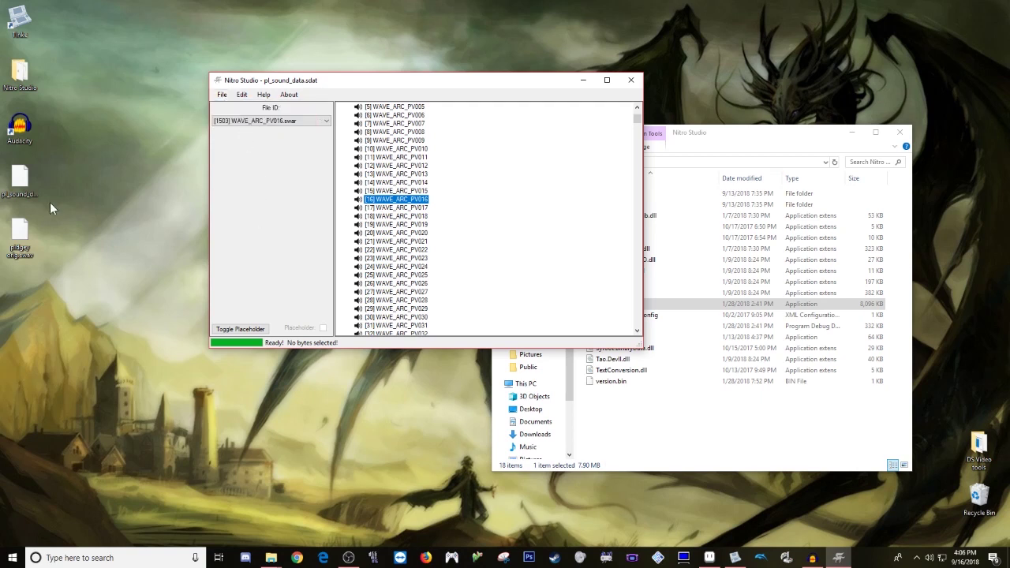
click(23, 180)
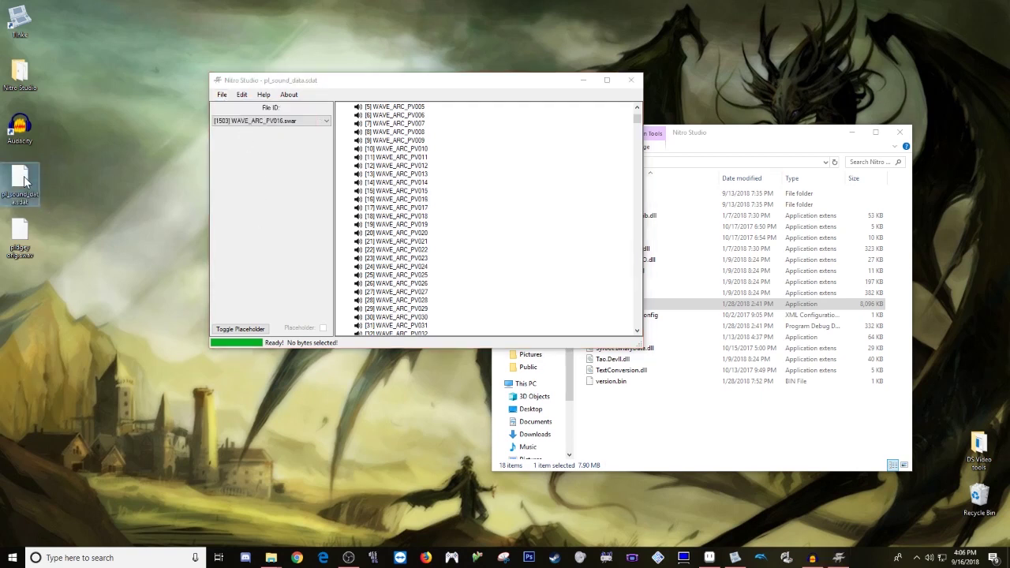
click(230, 95)
click(223, 95)
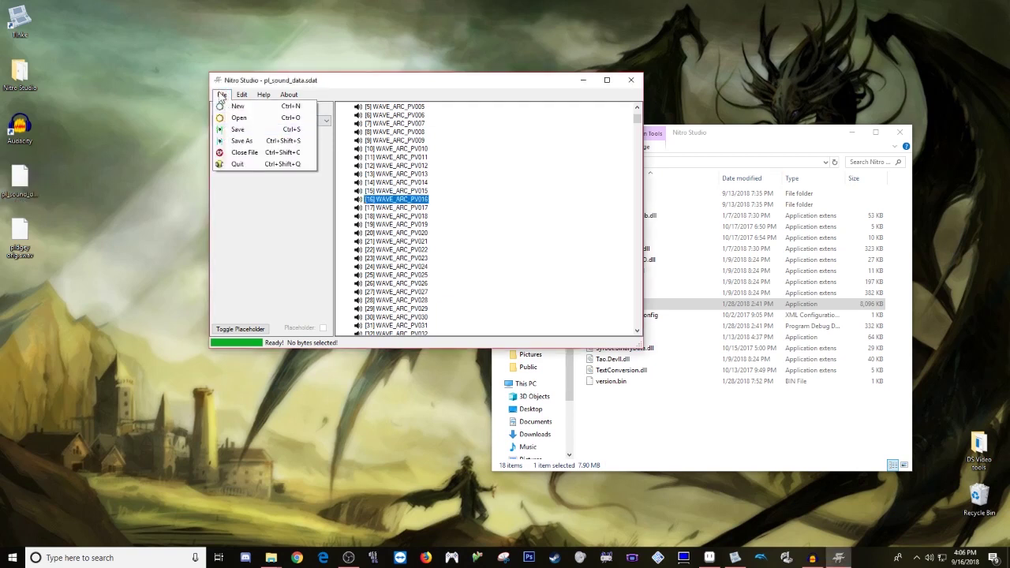
click(222, 96)
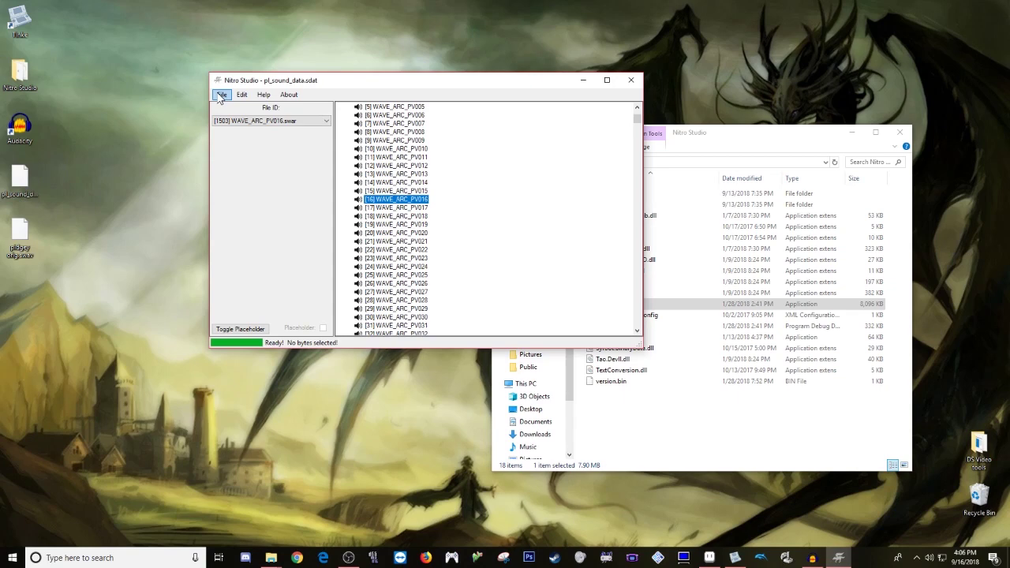
Step: Switch to Tinke and replace pl_sound_data.sdat in the sound folder with the edited pl_sound_data.sdat from the Desktop
click(735, 557)
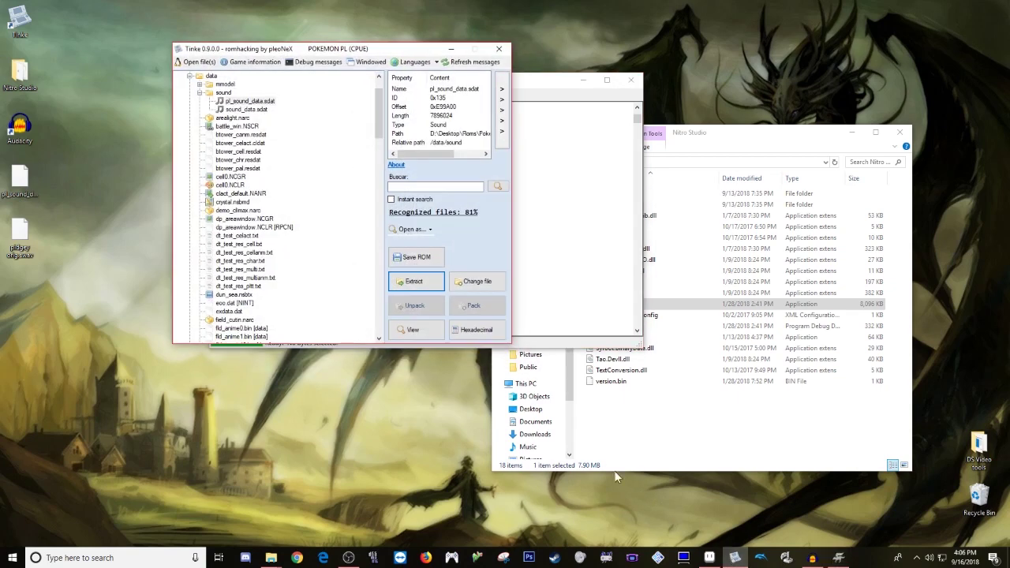
click(248, 103)
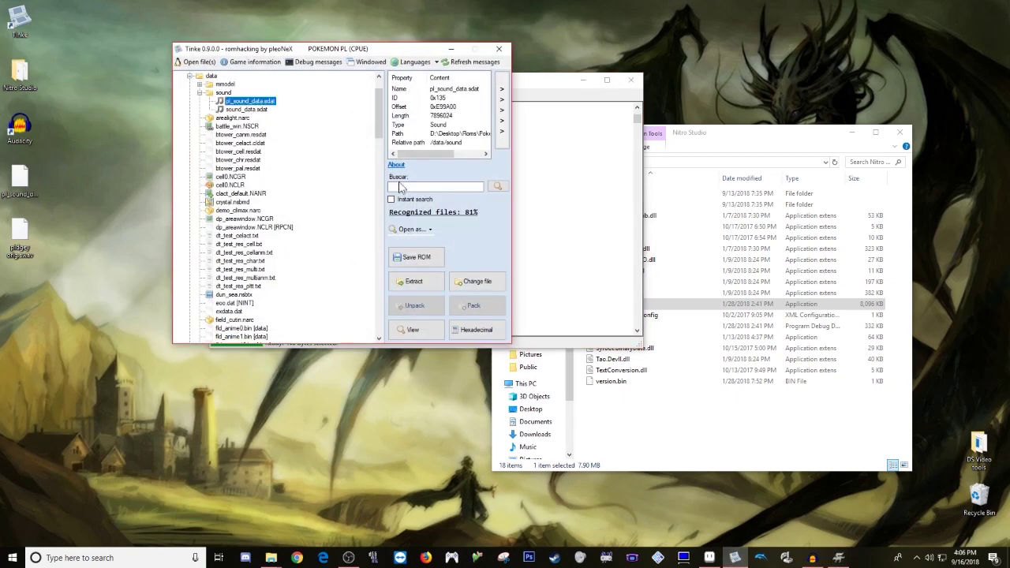
click(478, 282)
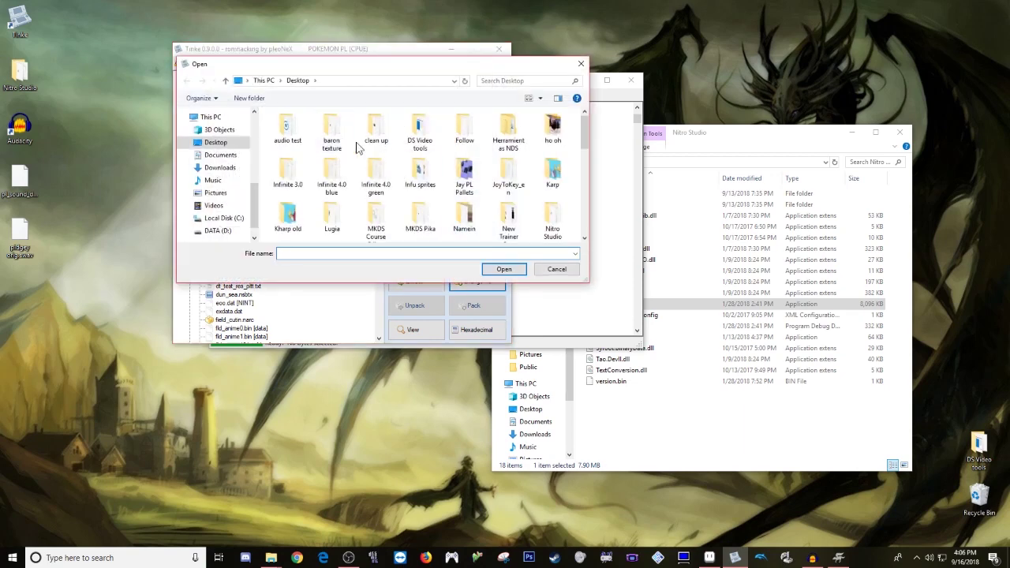
scroll(464, 187, down, 5)
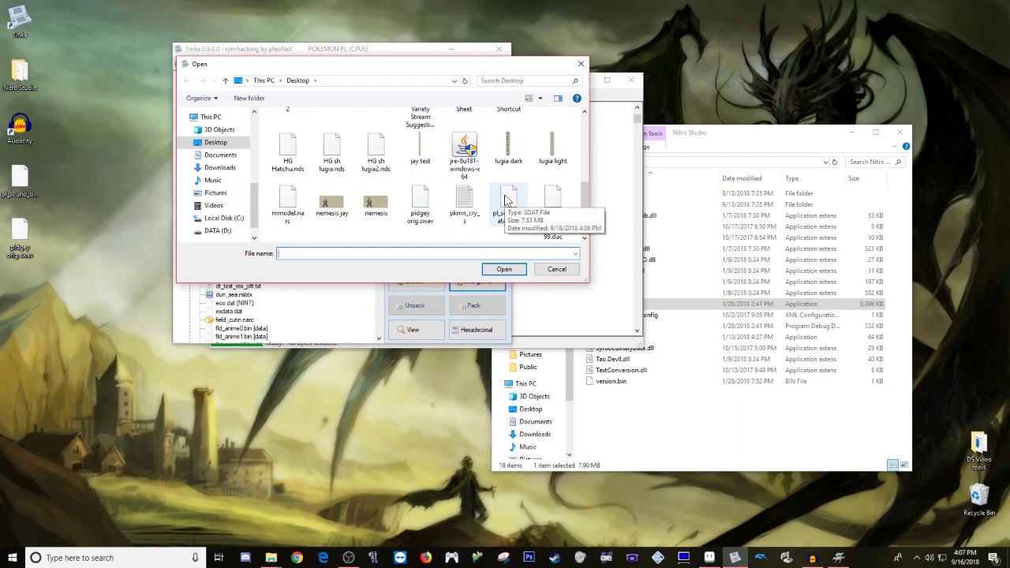
scroll(507, 199, up, 3)
scroll(507, 200, down, 4)
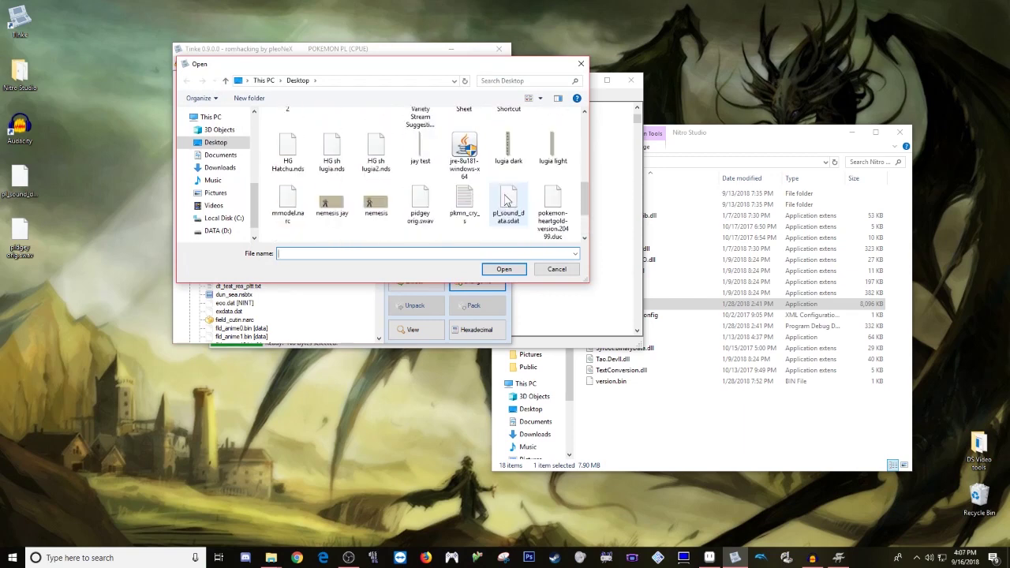
double_click(509, 150)
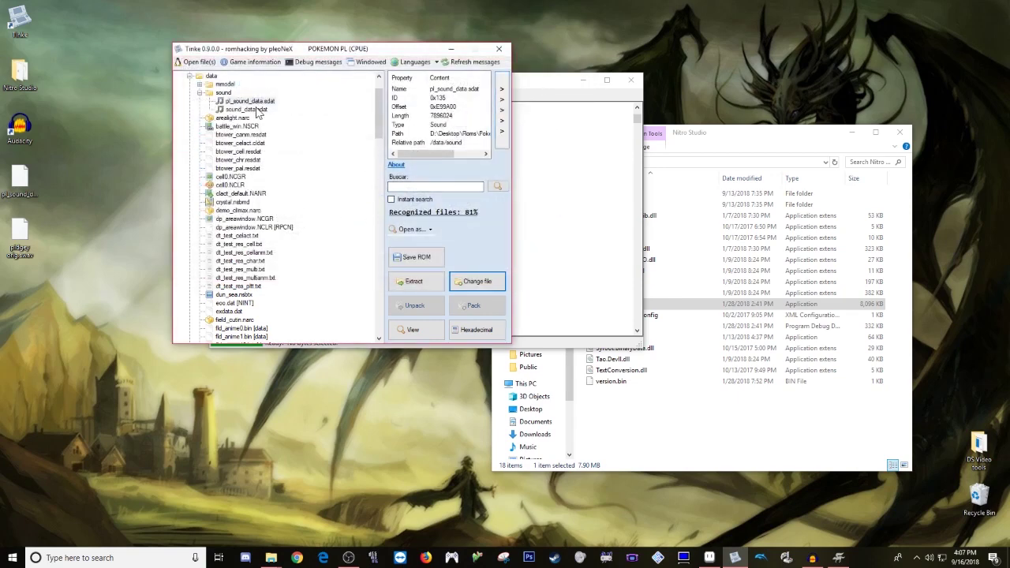
click(264, 102)
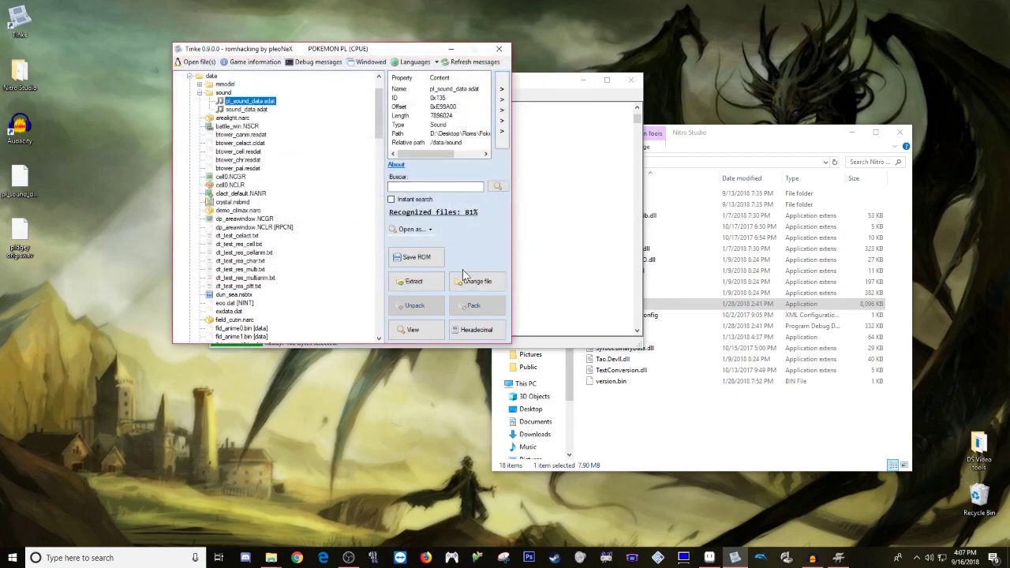
click(225, 94)
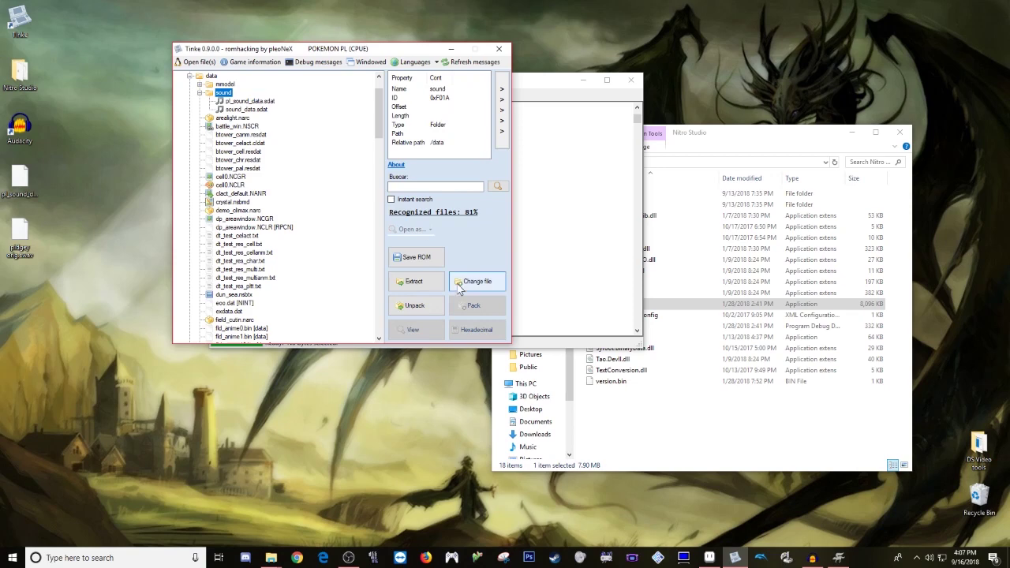
click(251, 101)
Step: Save the ROM over Pokemon Platinum 2.nds in the Roms folder on the Desktop
click(419, 263)
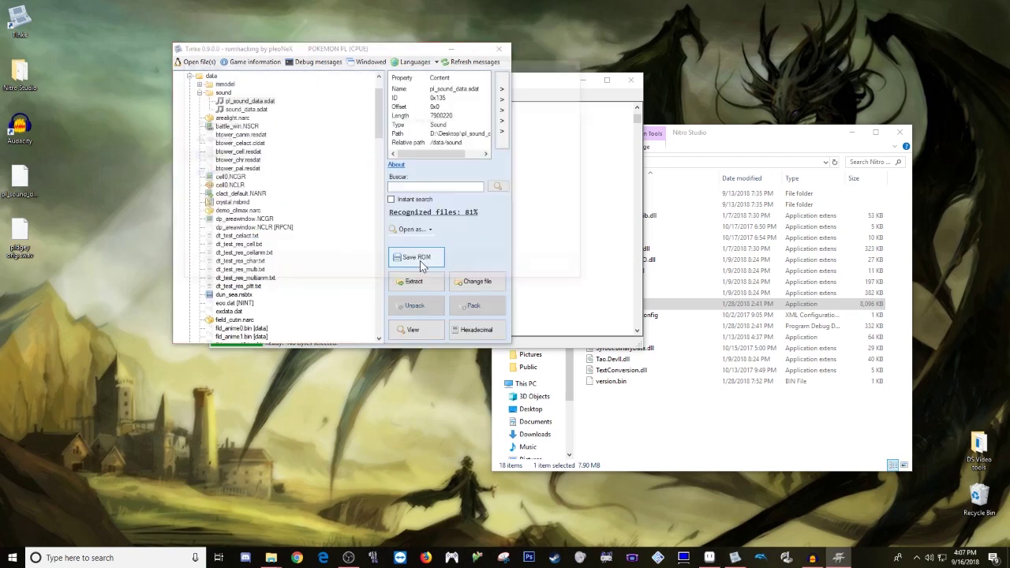
drag(419, 69, 430, 94)
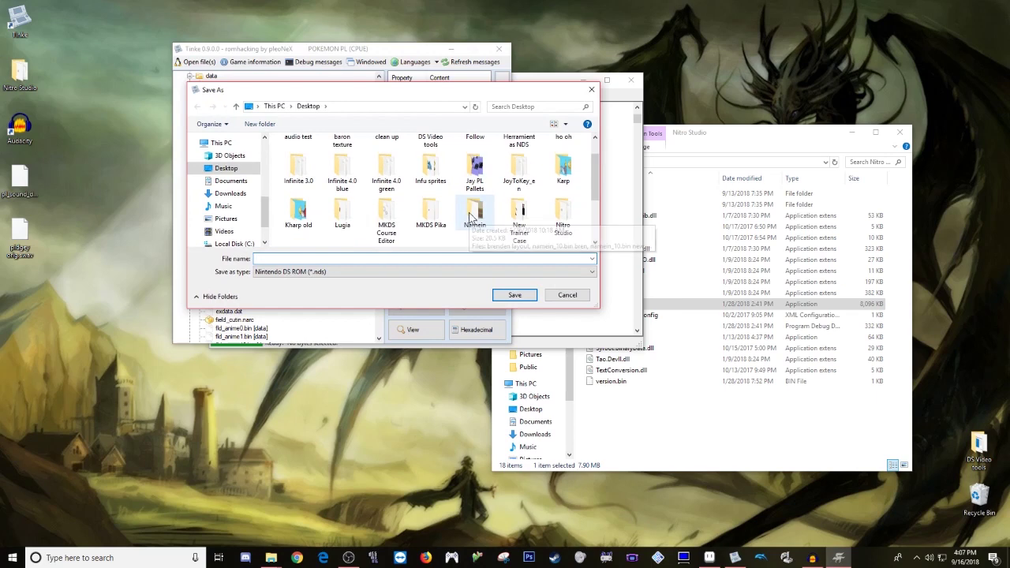
scroll(471, 217, down, 3)
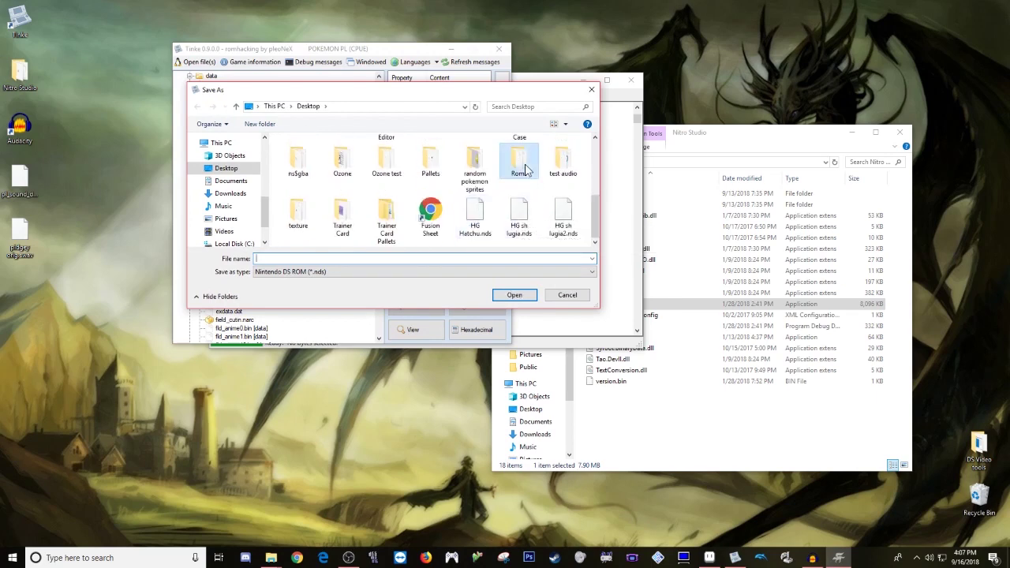
double_click(524, 169)
scroll(432, 190, down, 3)
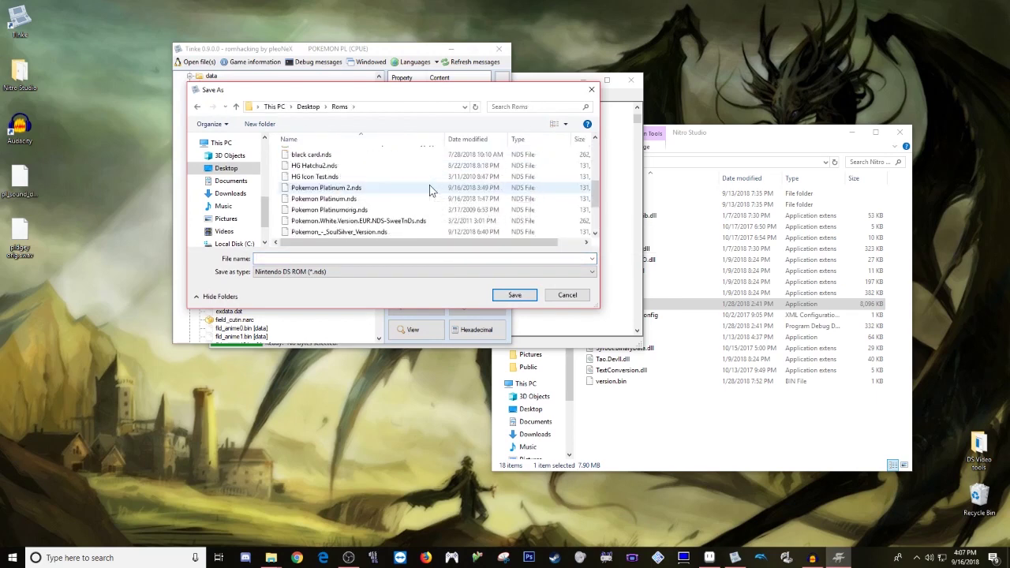
click(357, 189)
click(515, 296)
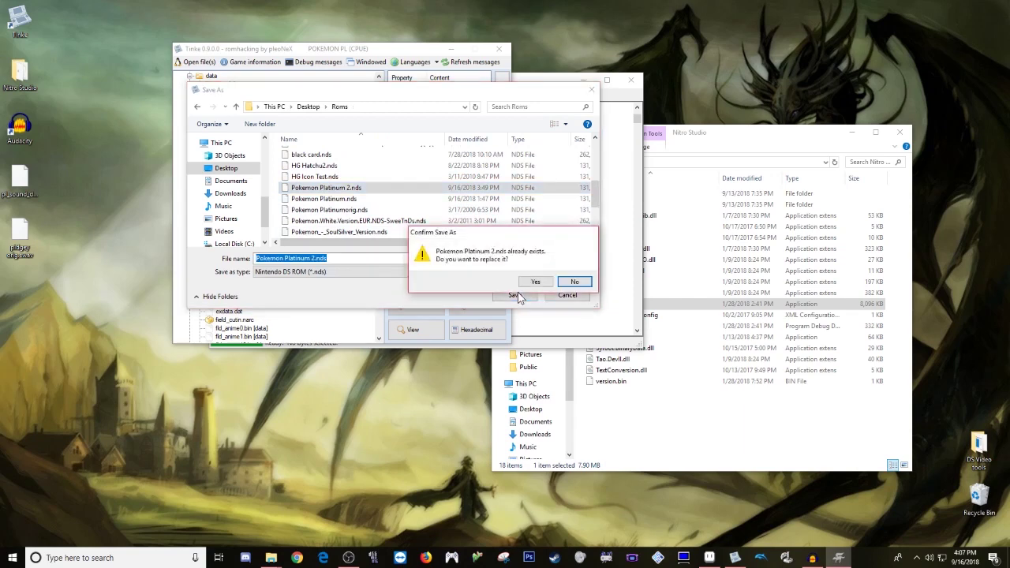
click(536, 283)
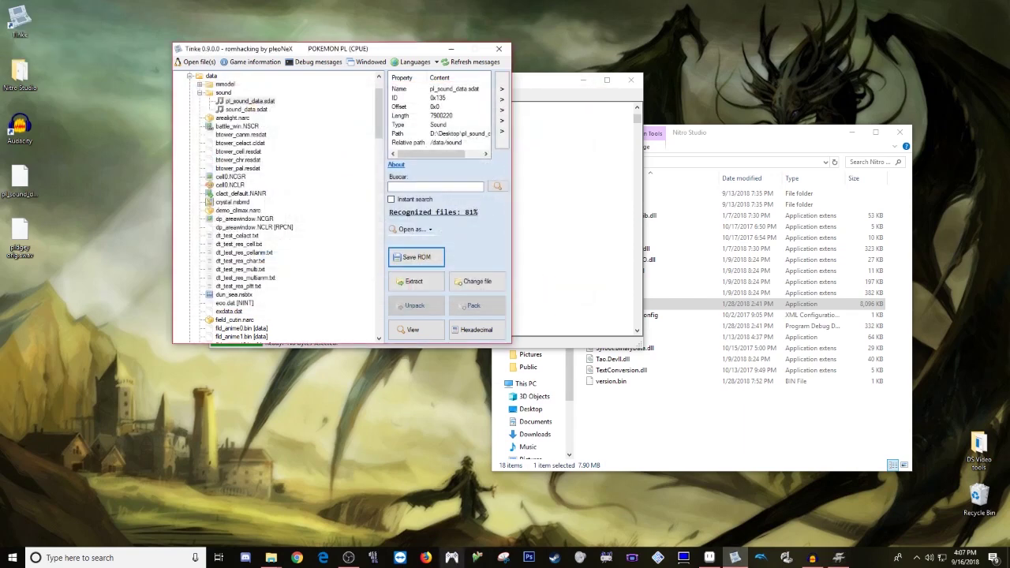
Step: Switch to DeSmuME, continue the saved game and walk through the tall grass to encounter a wild Pidgey
click(374, 557)
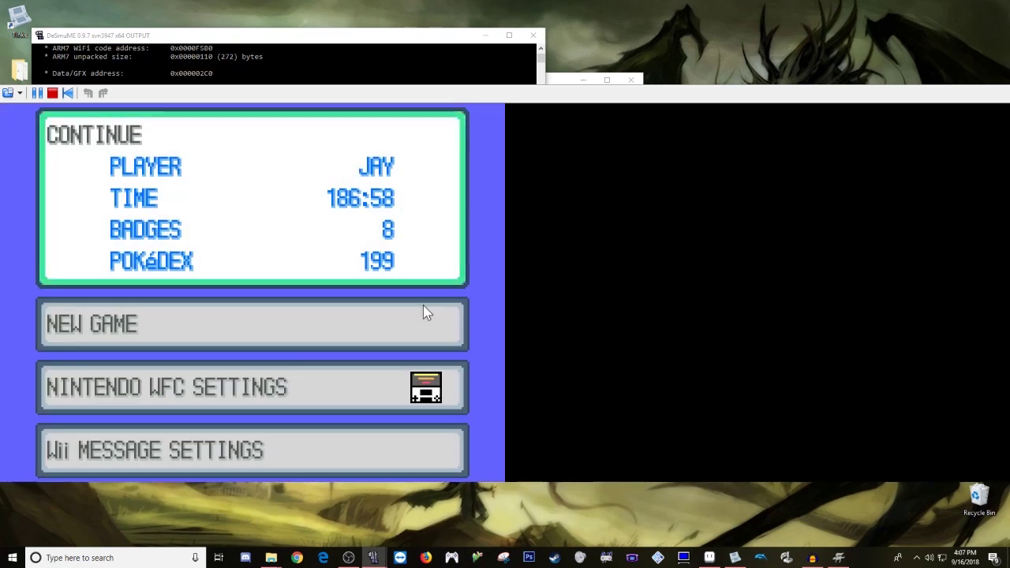
key(x)
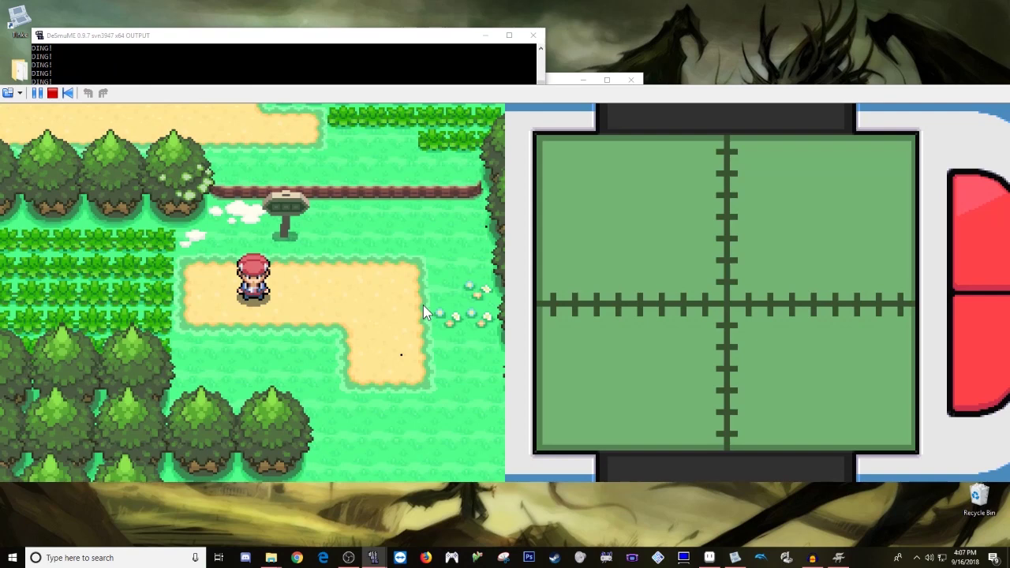
key(Right)
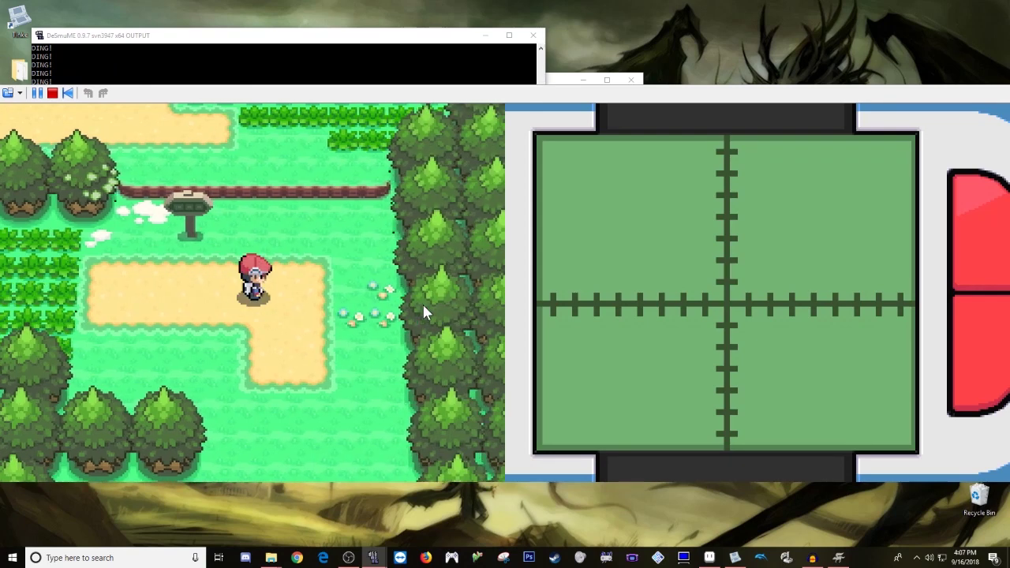
key(Left)
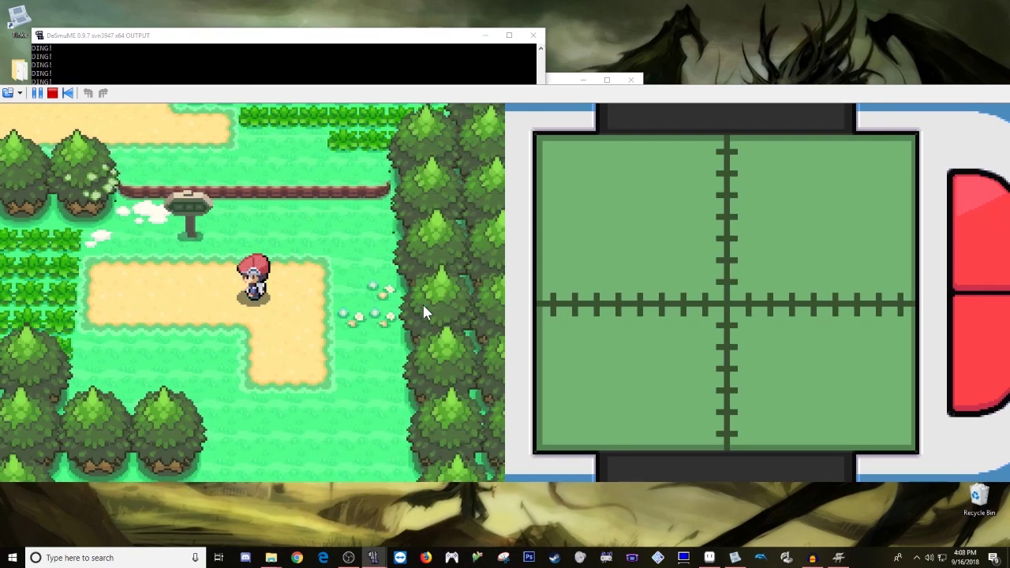
key(Up)
key(Down)
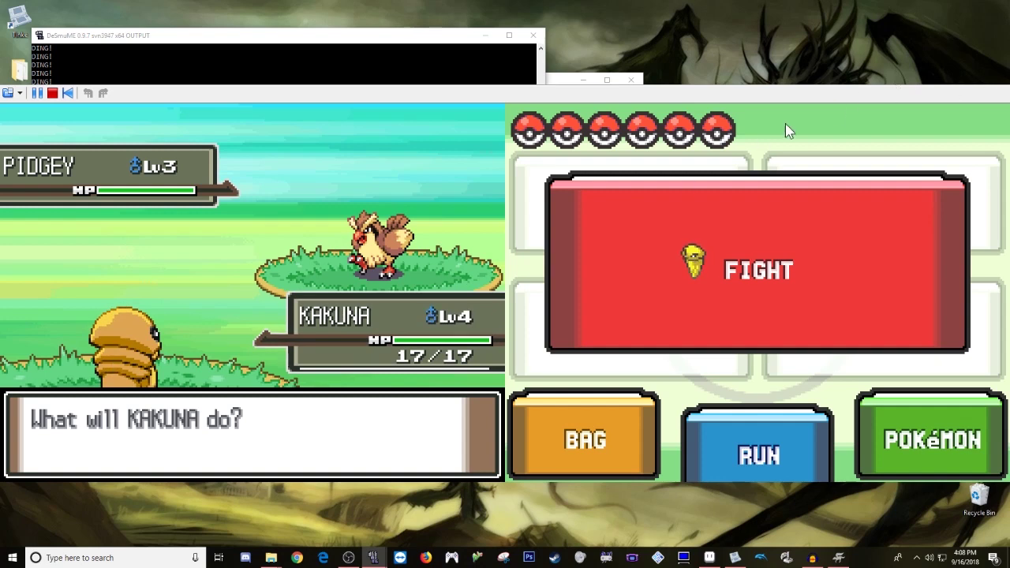
Step: Run from the Pidgey battle and pause the emulation
key(Left)
key(Right)
key(x)
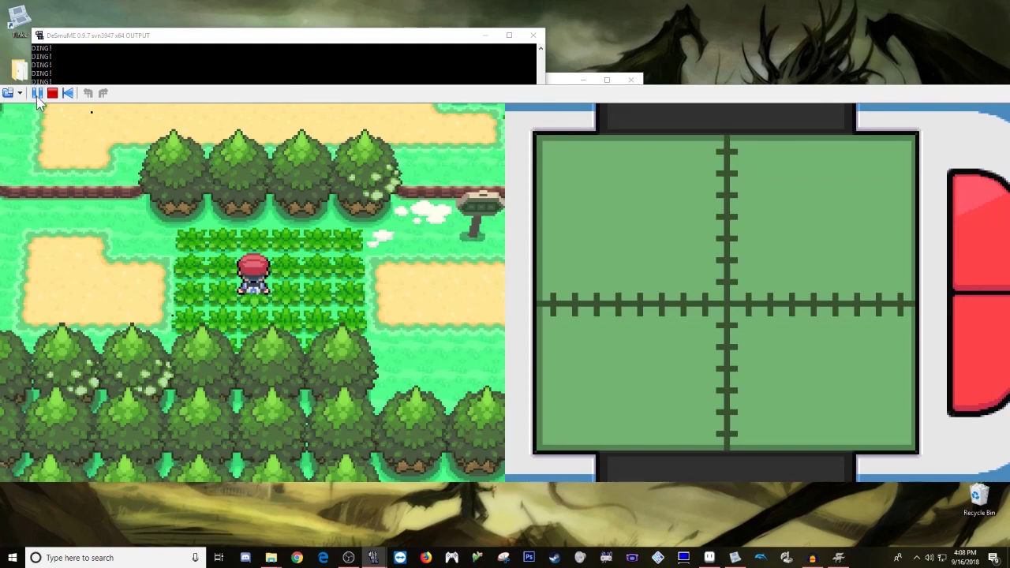
click(36, 93)
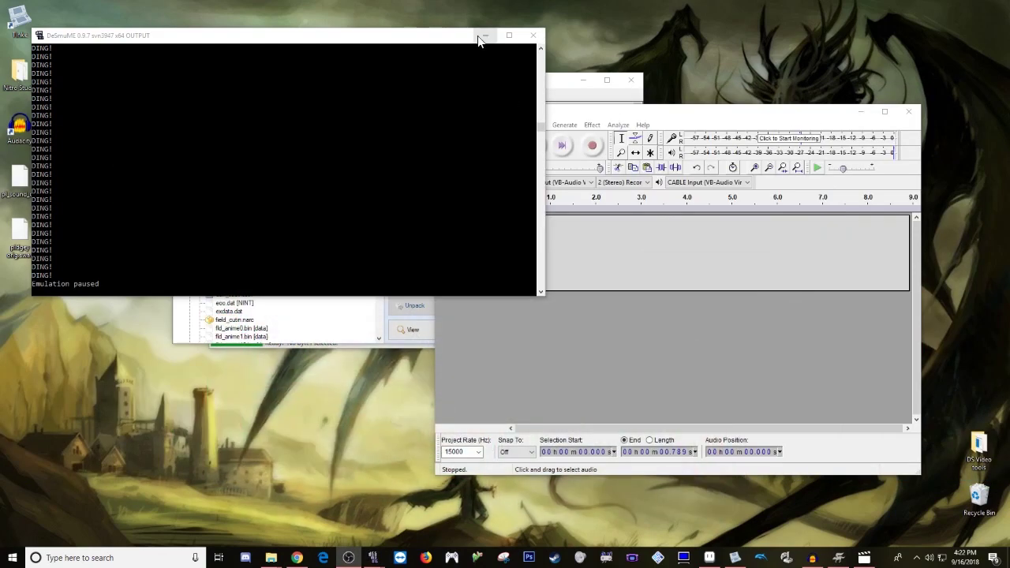
Step: Minimize the DeSmuME output window and close the pidgey orig audio track in Audacity
click(477, 36)
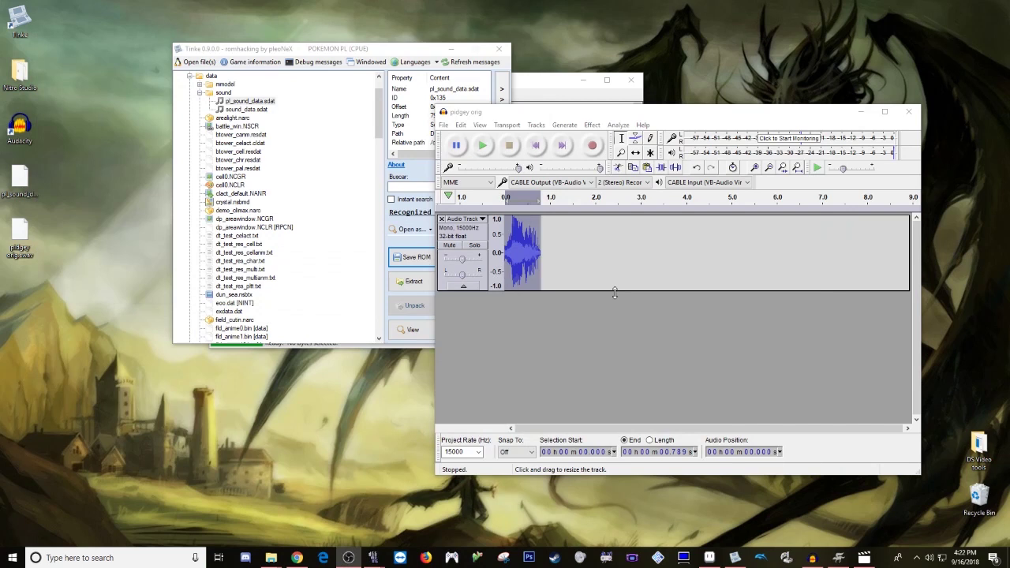
click(442, 219)
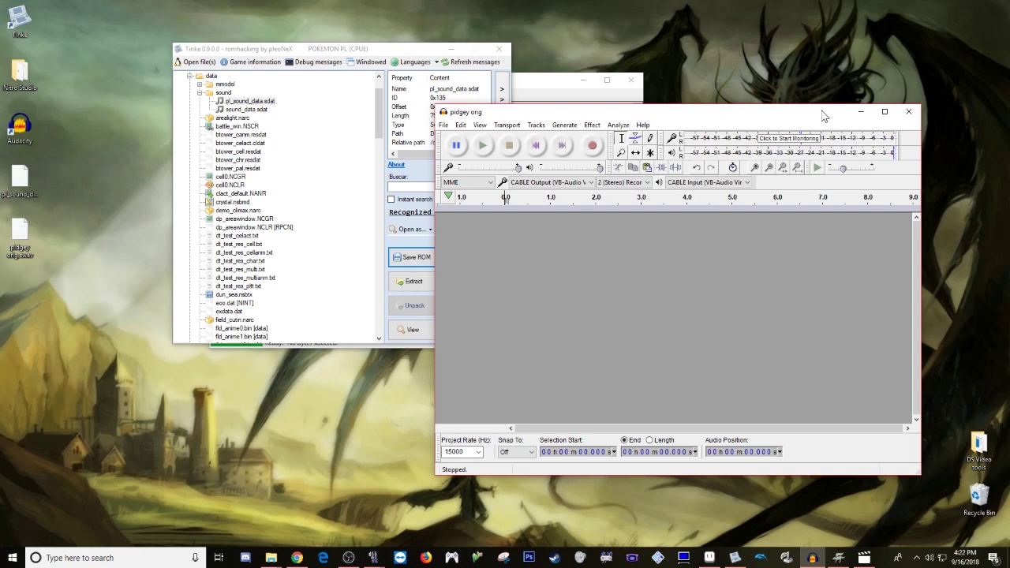
Step: Search Google for "vb audio" in Chrome and open the Virtual Audio Cable page in a maximized window
click(297, 558)
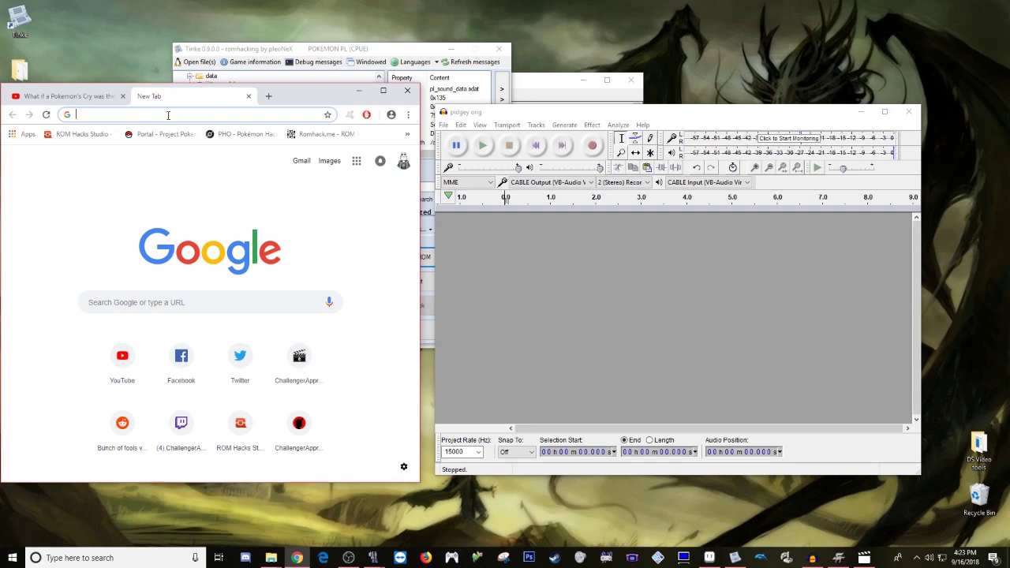
text(vb audio)
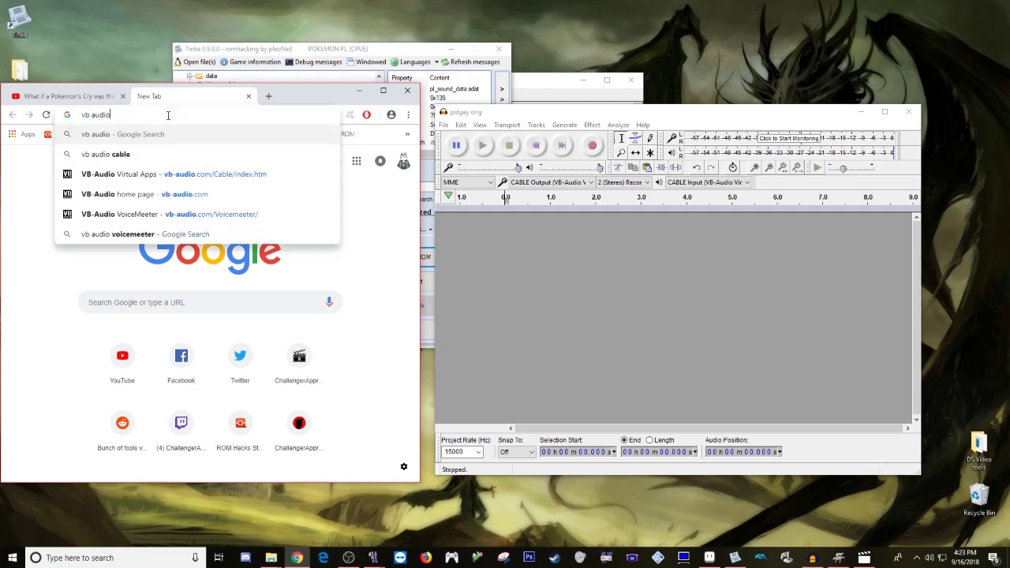
key(Return)
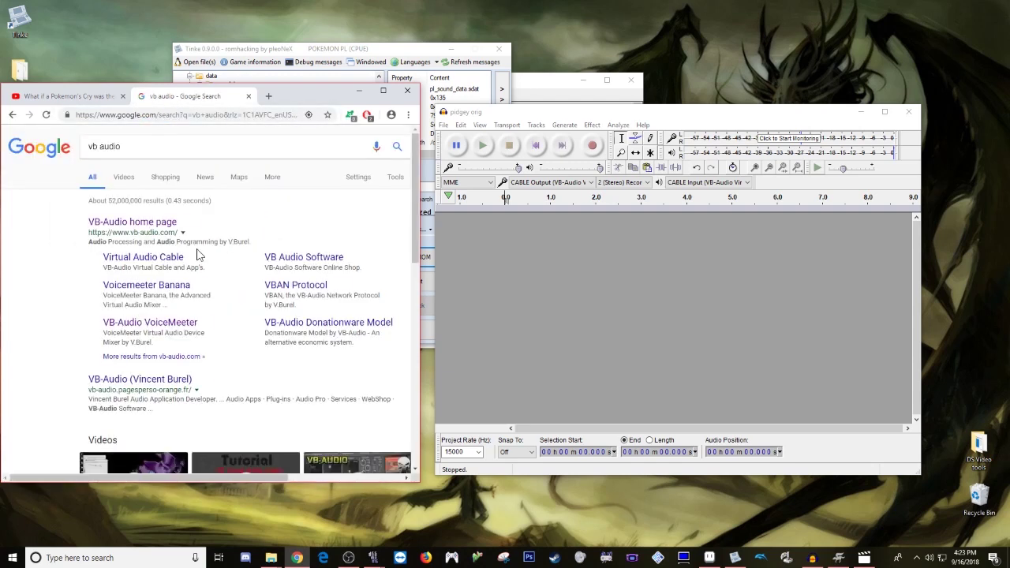
click(155, 228)
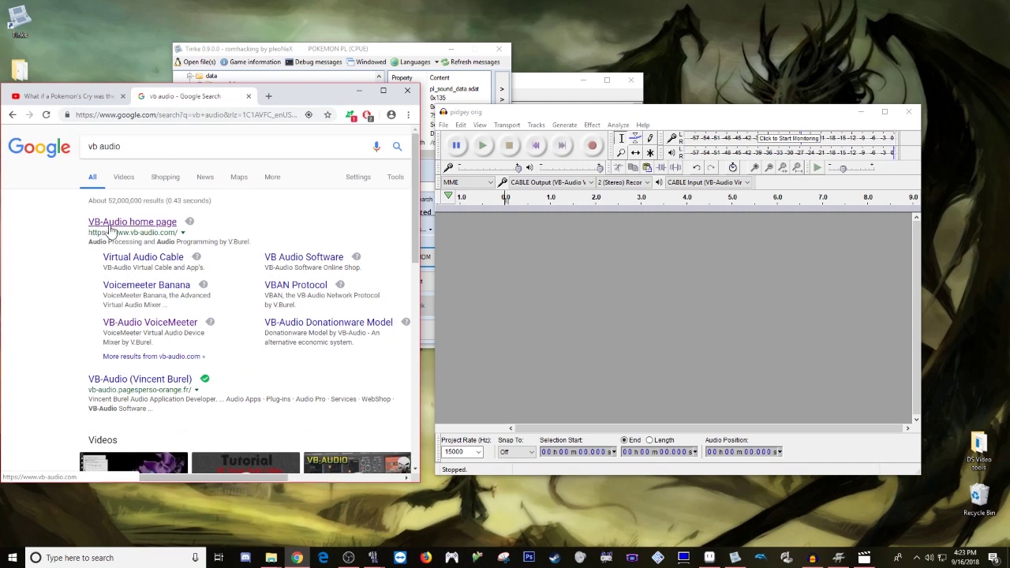
click(158, 261)
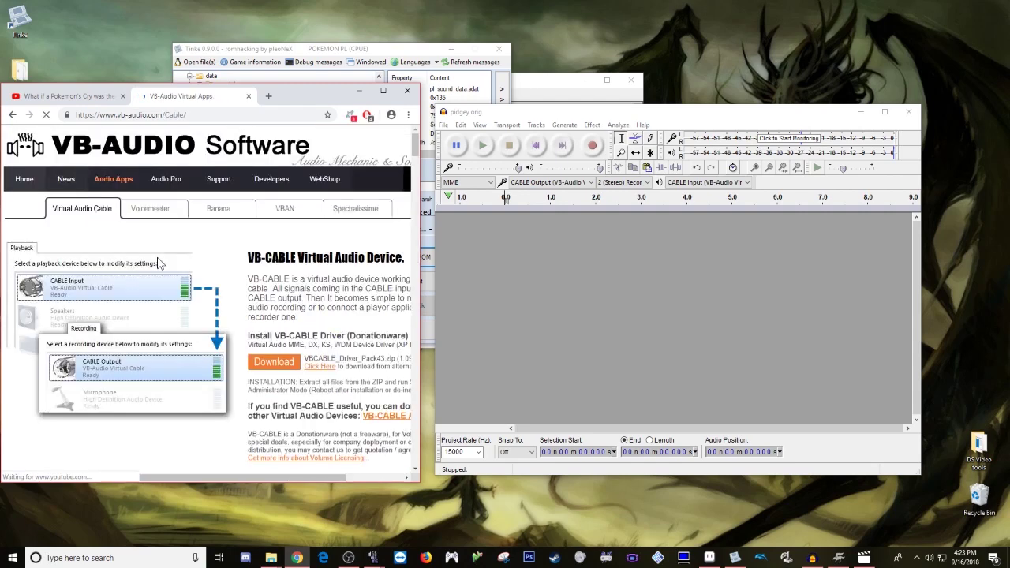
click(383, 91)
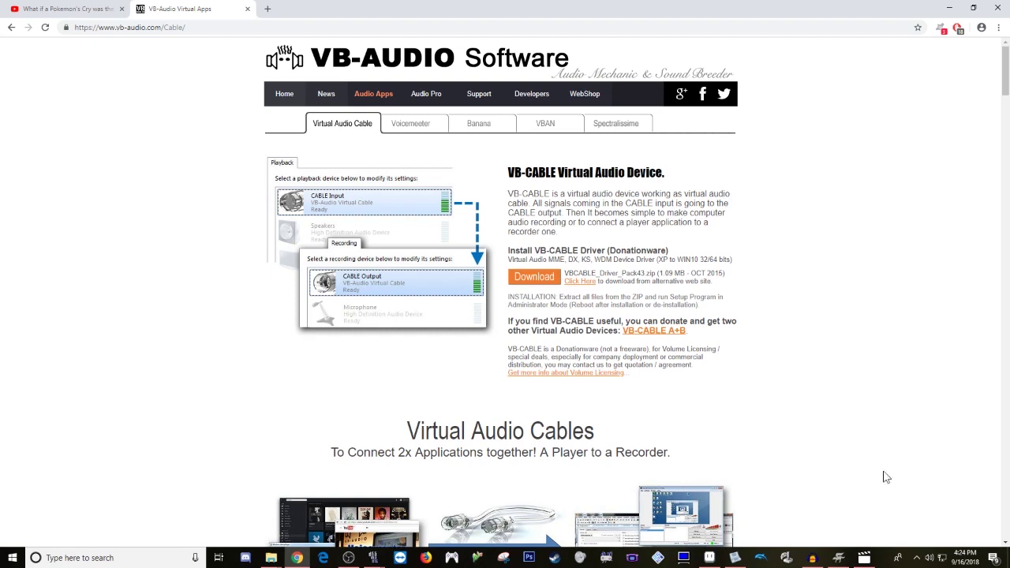
Step: Open the Windows Sound playback devices, select CABLE Input and review the other devices in the list
right_click(933, 557)
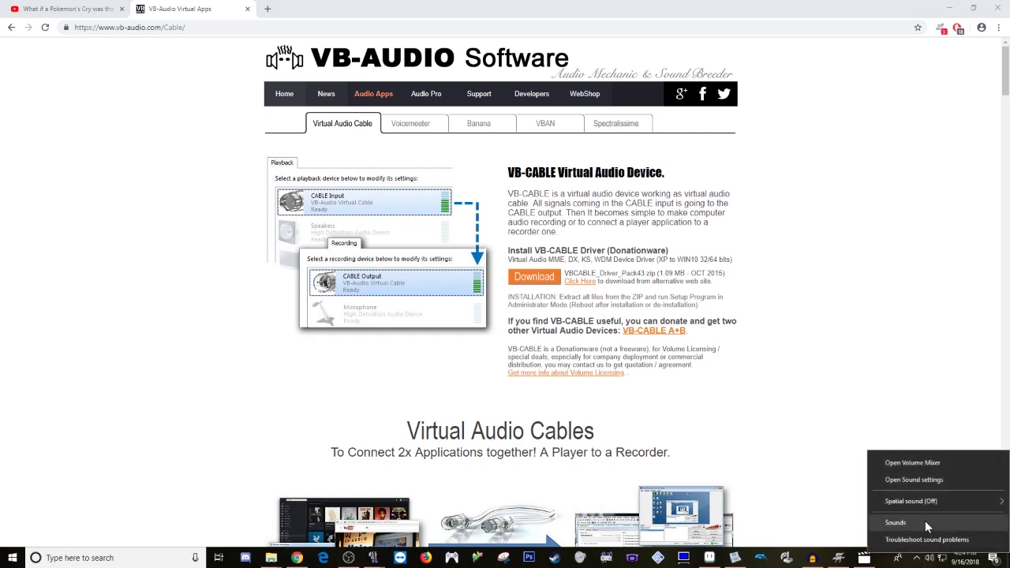
click(923, 522)
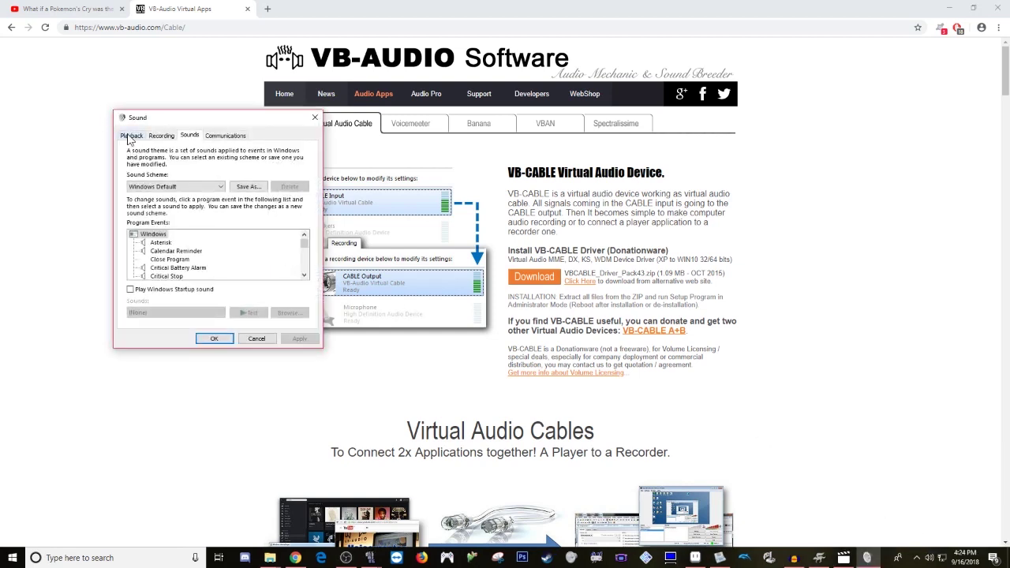
click(131, 136)
drag(179, 119, 579, 175)
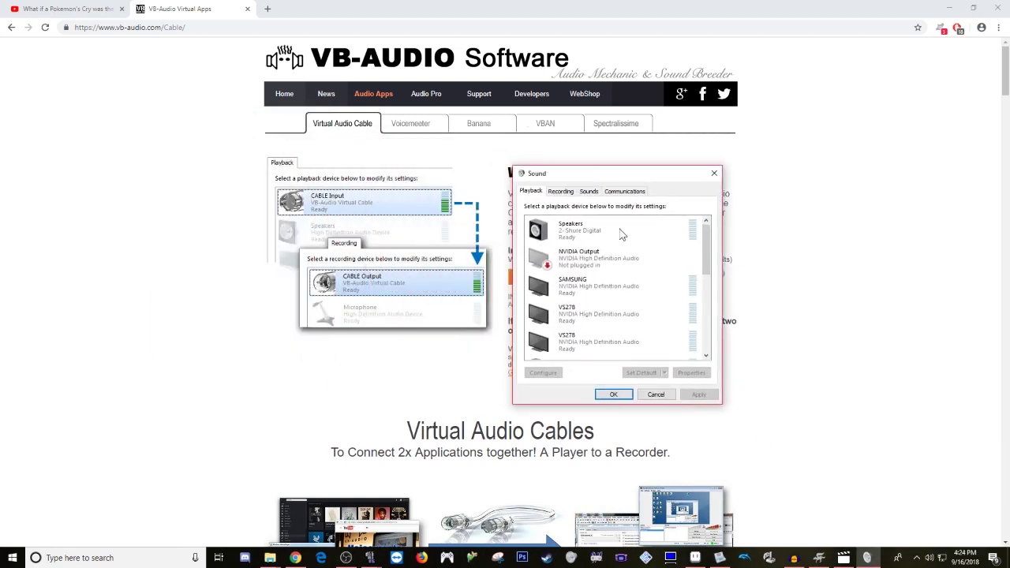
scroll(616, 268, down, 3)
scroll(614, 284, down, 6)
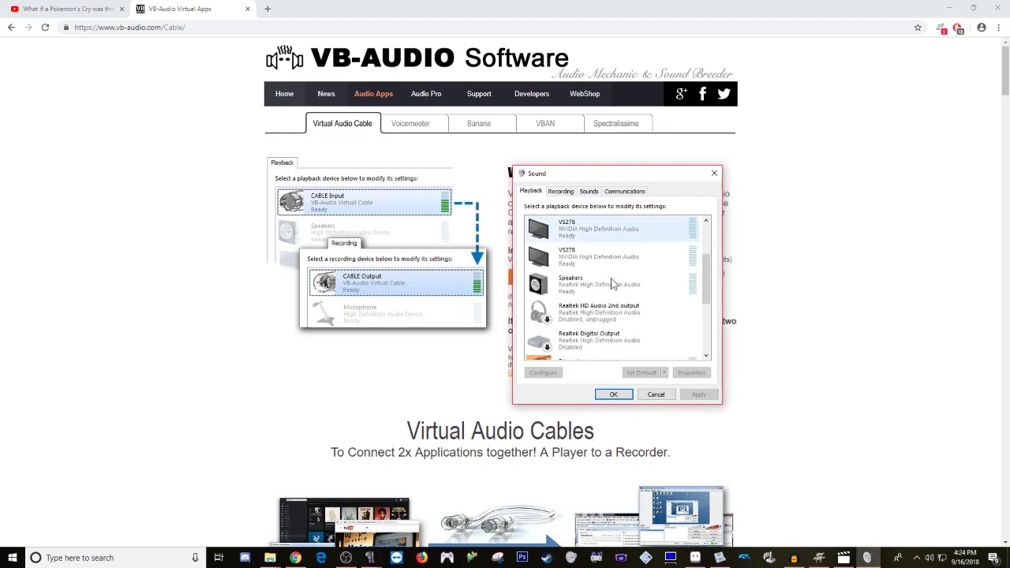
click(618, 306)
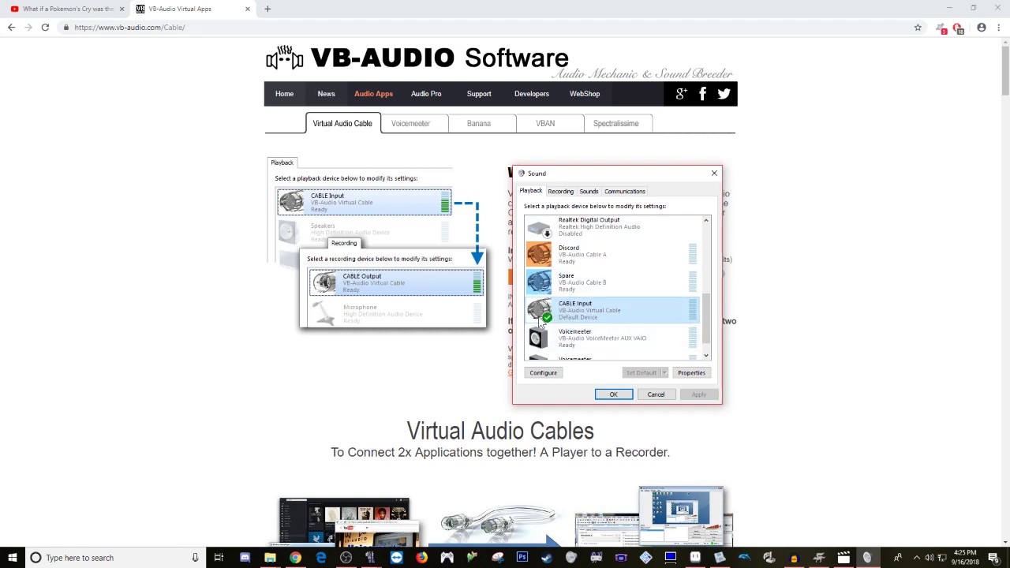
scroll(617, 292, up, 5)
scroll(623, 297, up, 3)
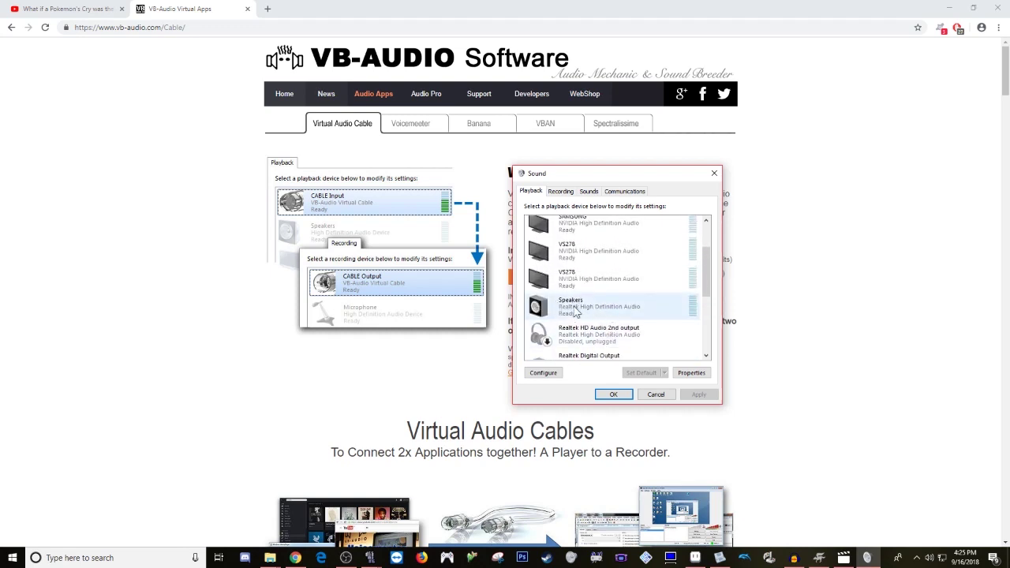
Step: Select the Realtek Speakers playback device and the CABLE Output recording device, and compare the playback and recording device lists
click(574, 312)
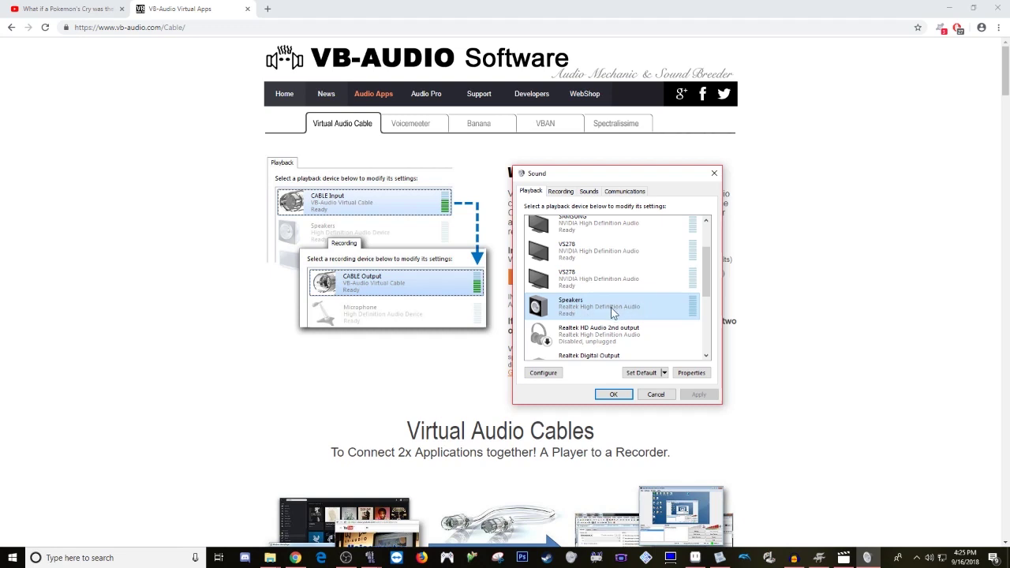
click(560, 193)
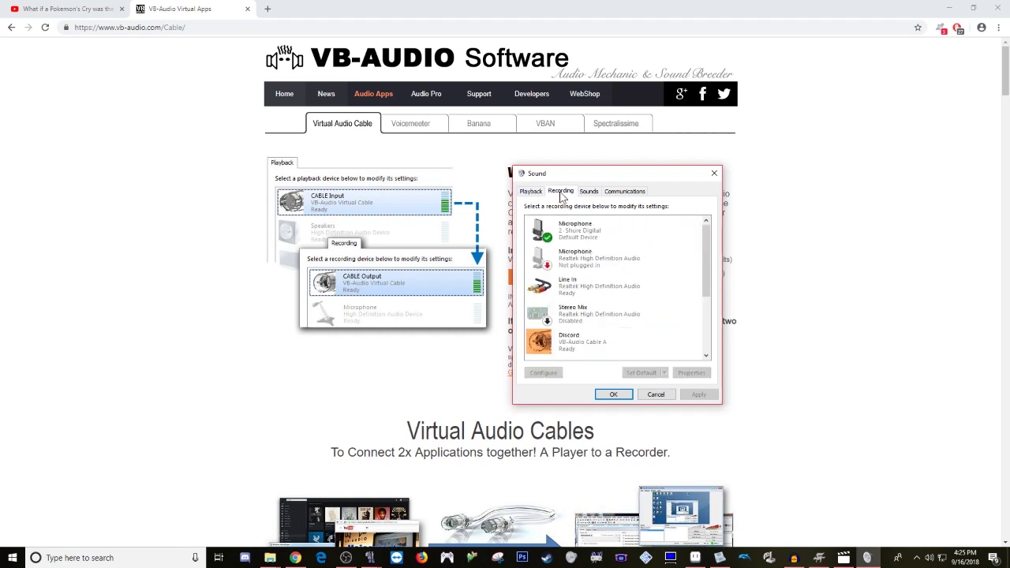
scroll(604, 299, down, 3)
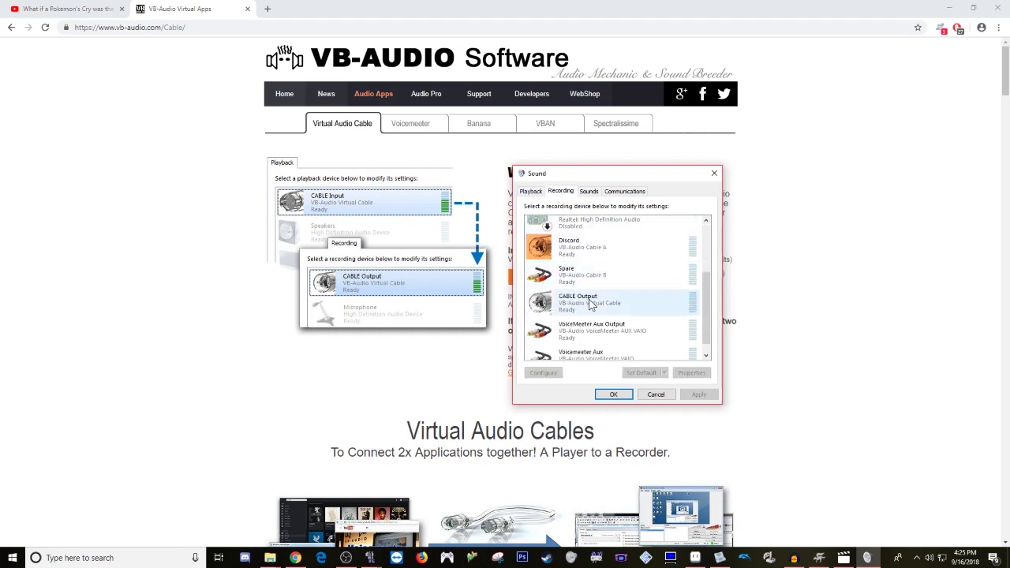
click(596, 305)
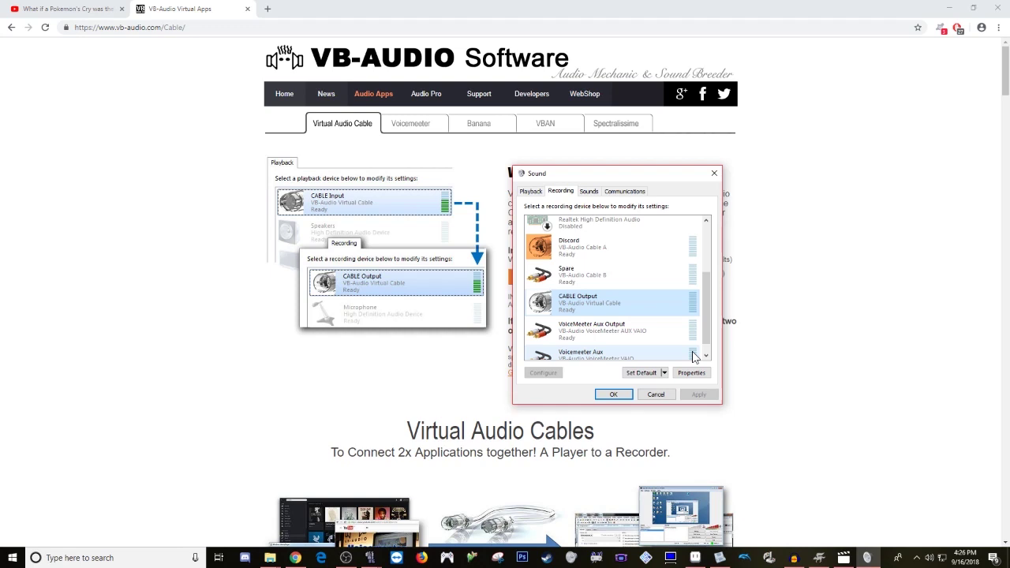
click(532, 193)
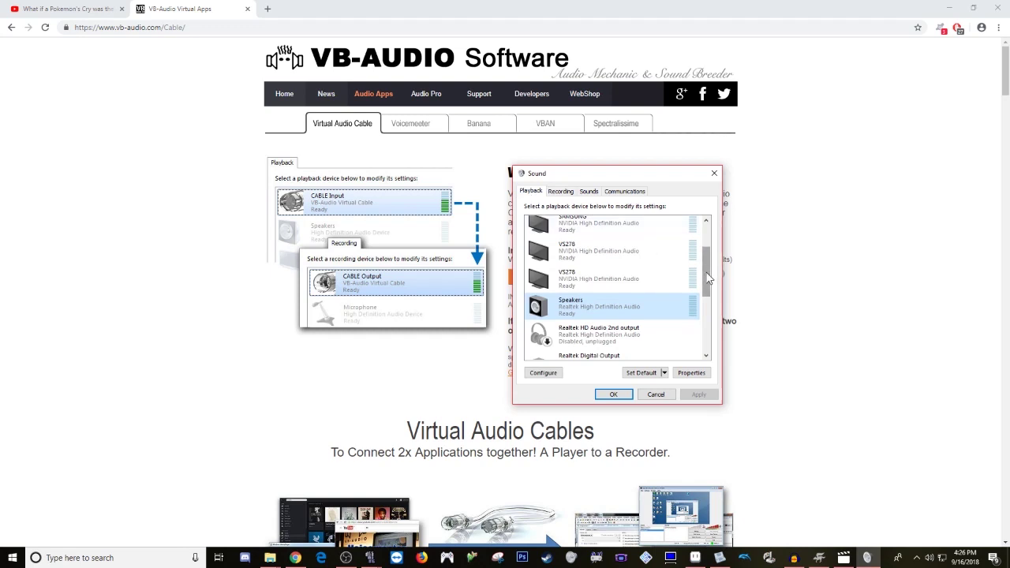
scroll(684, 253, up, 2)
scroll(683, 261, down, 3)
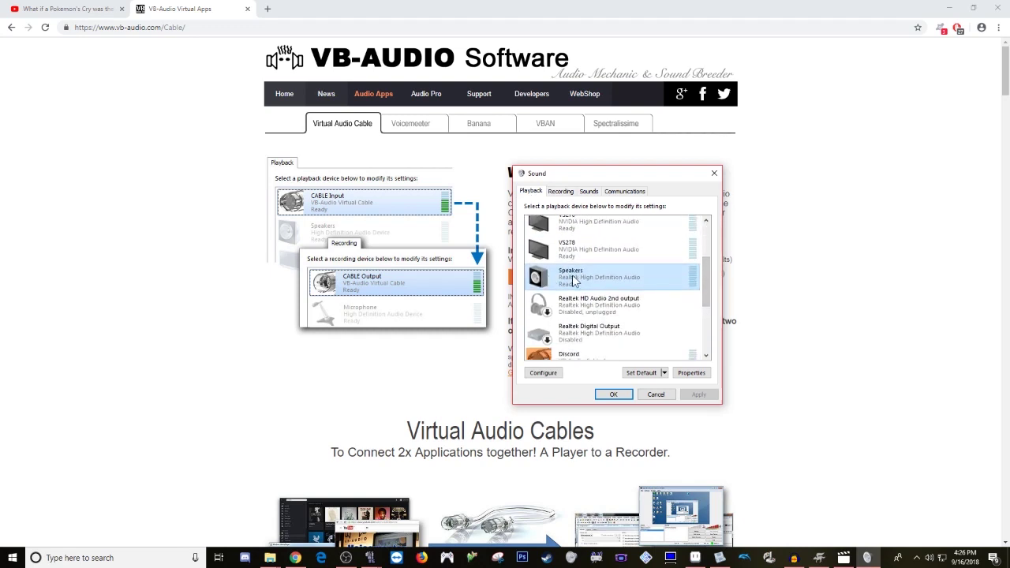
Step: Check the Listen settings of the CABLE Output recording device, reviewing the devices available for playback, and keep Speakers (Realtek High Definition Audio)
click(560, 192)
click(567, 301)
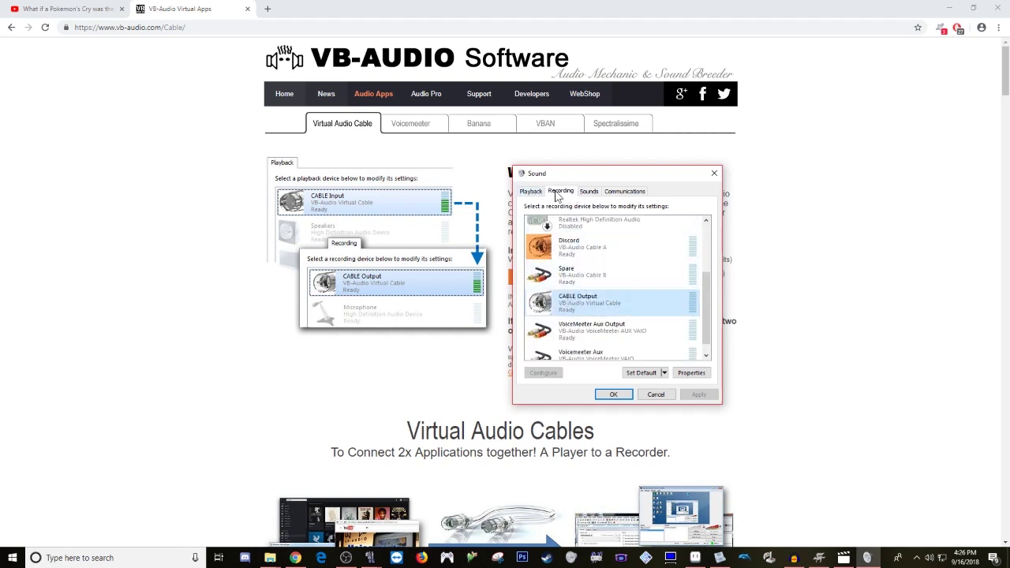
right_click(581, 306)
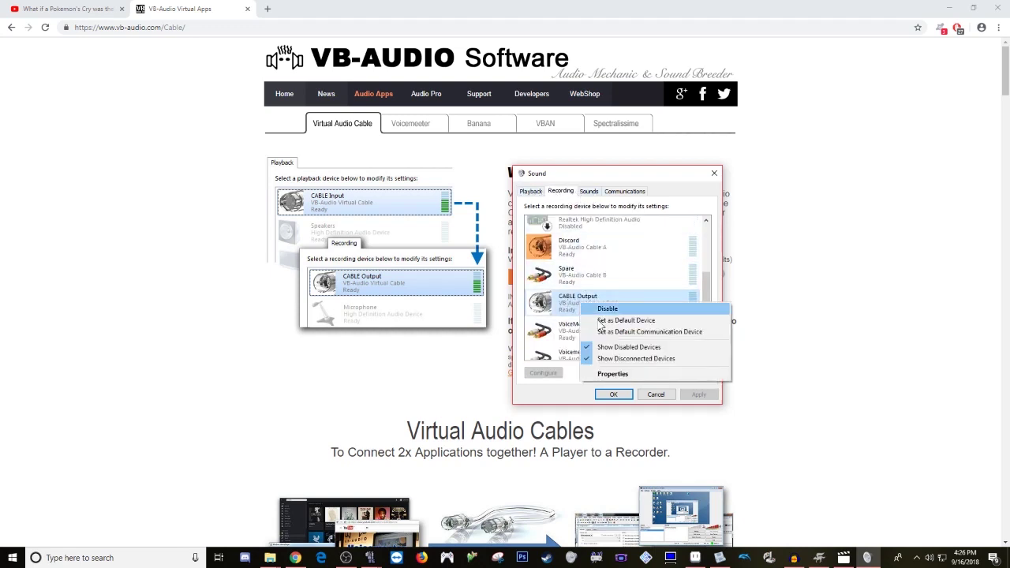
click(613, 374)
click(571, 231)
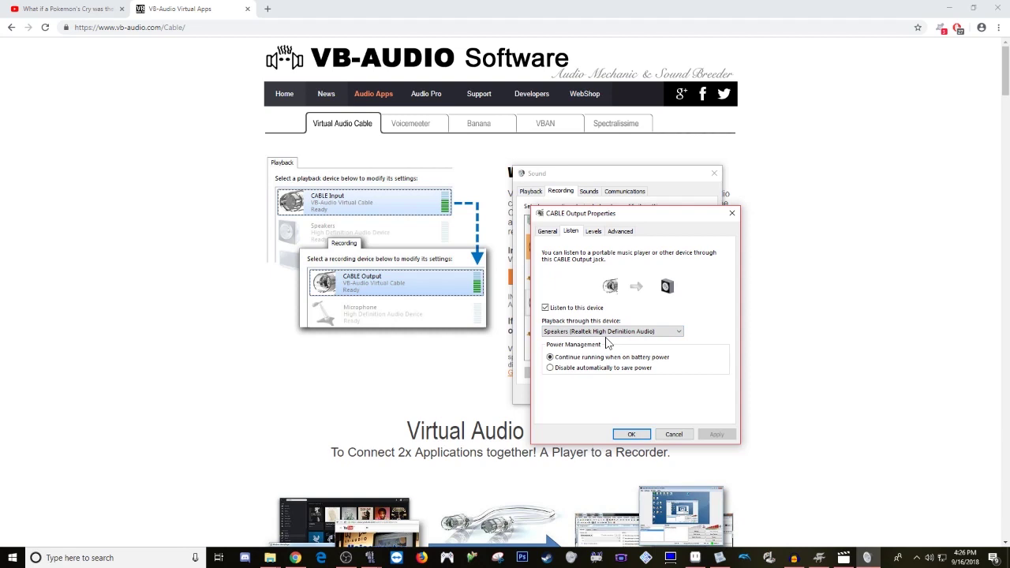
click(634, 333)
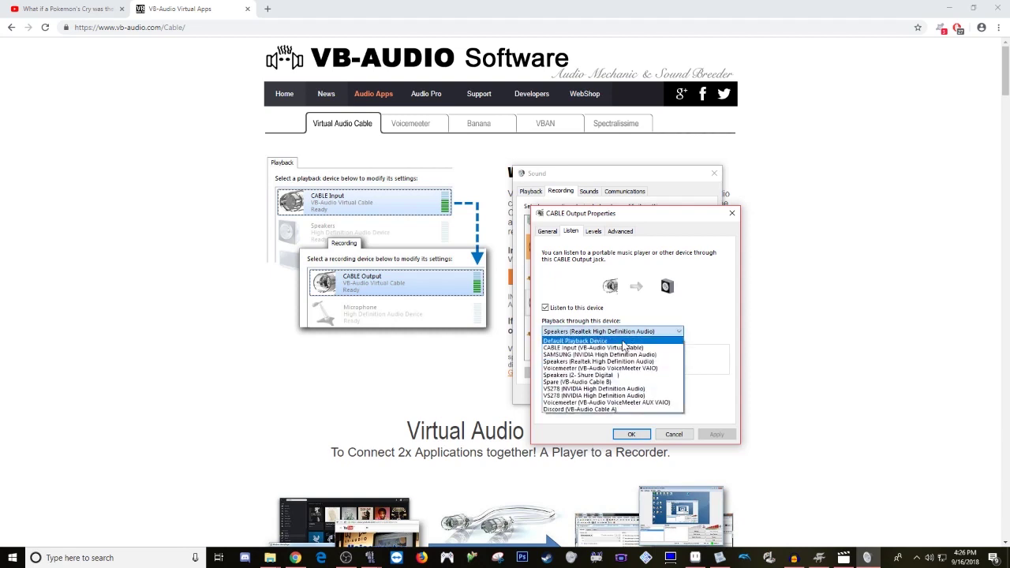
click(722, 381)
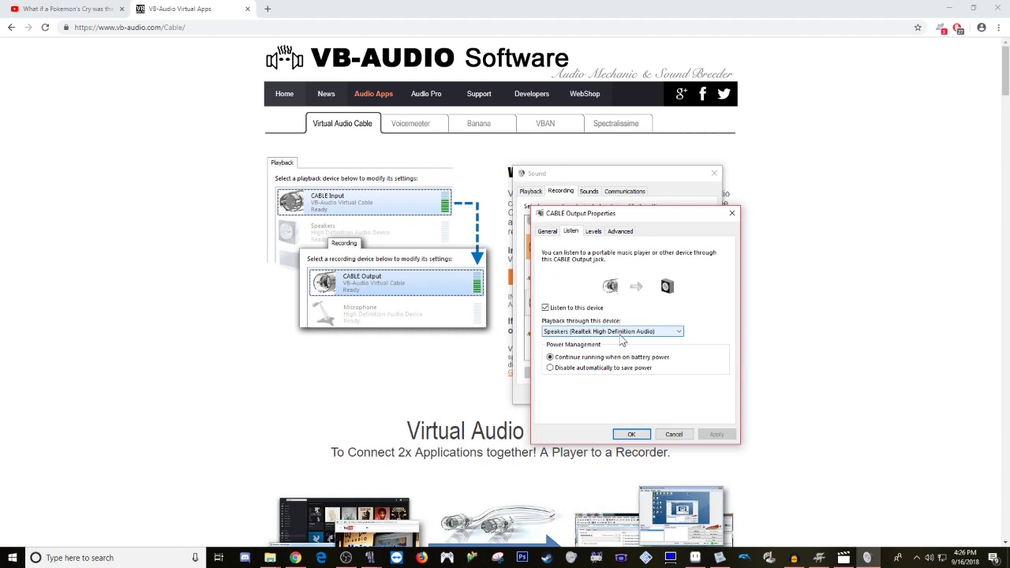
click(632, 435)
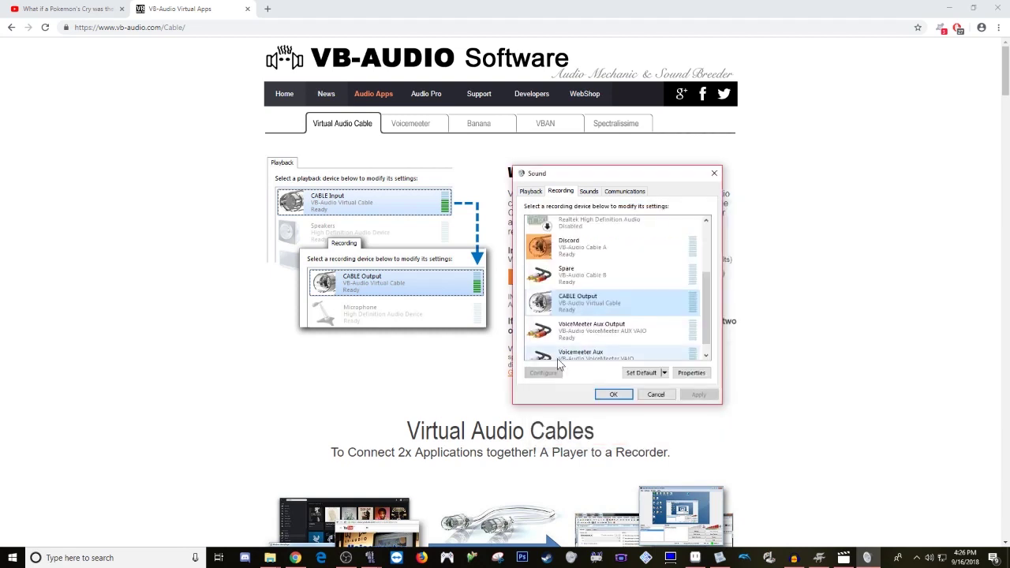
Step: Review the CABLE Input device and its options among the playback devices and close the Sound settings
click(522, 194)
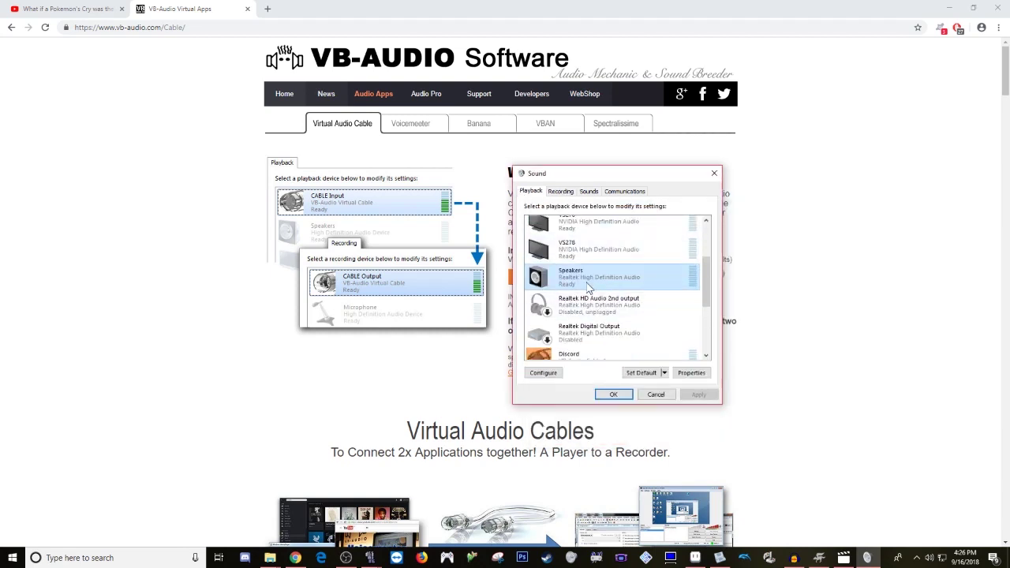
scroll(587, 316, down, 3)
scroll(588, 317, down, 1)
right_click(587, 339)
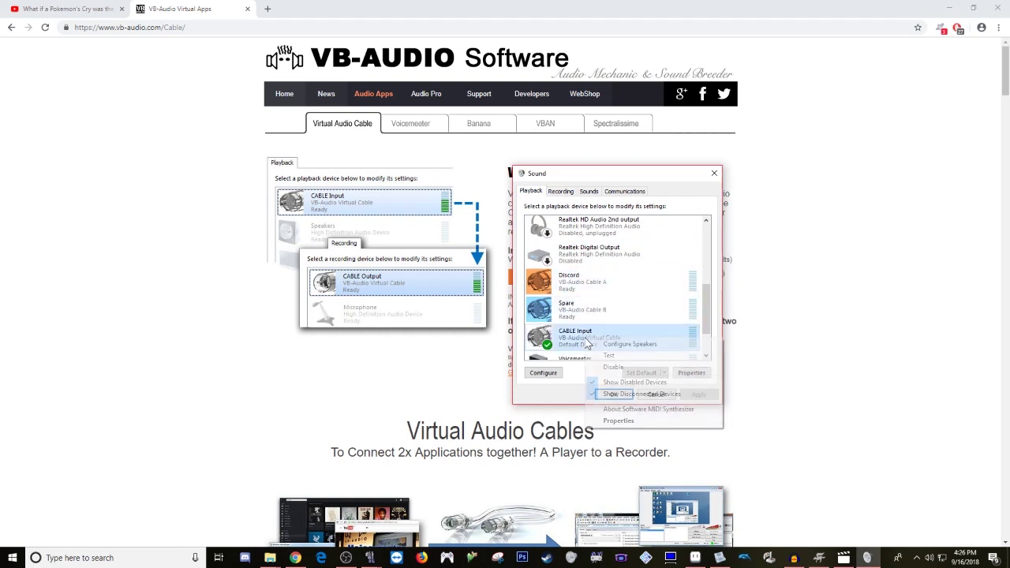
click(607, 360)
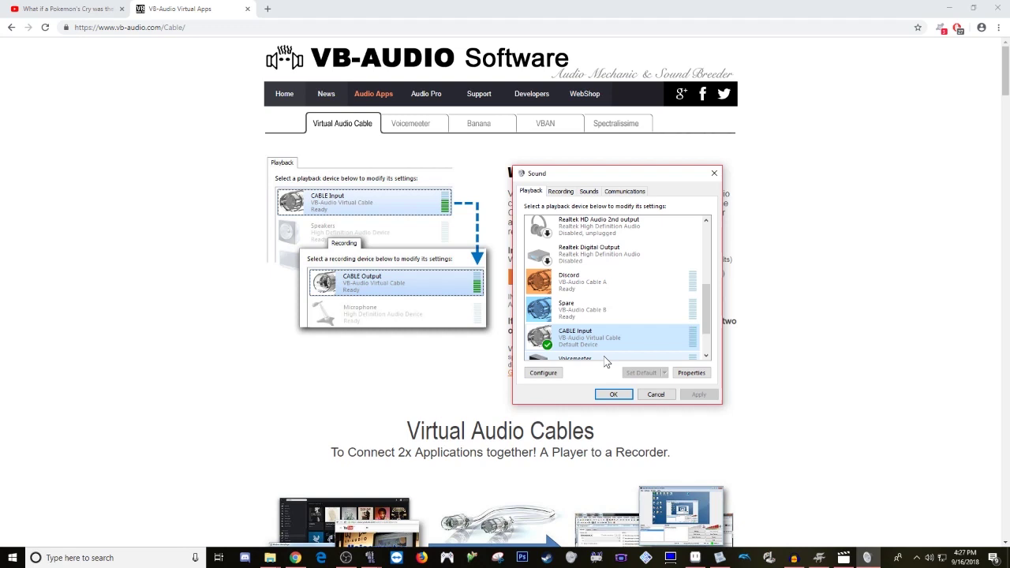
click(614, 397)
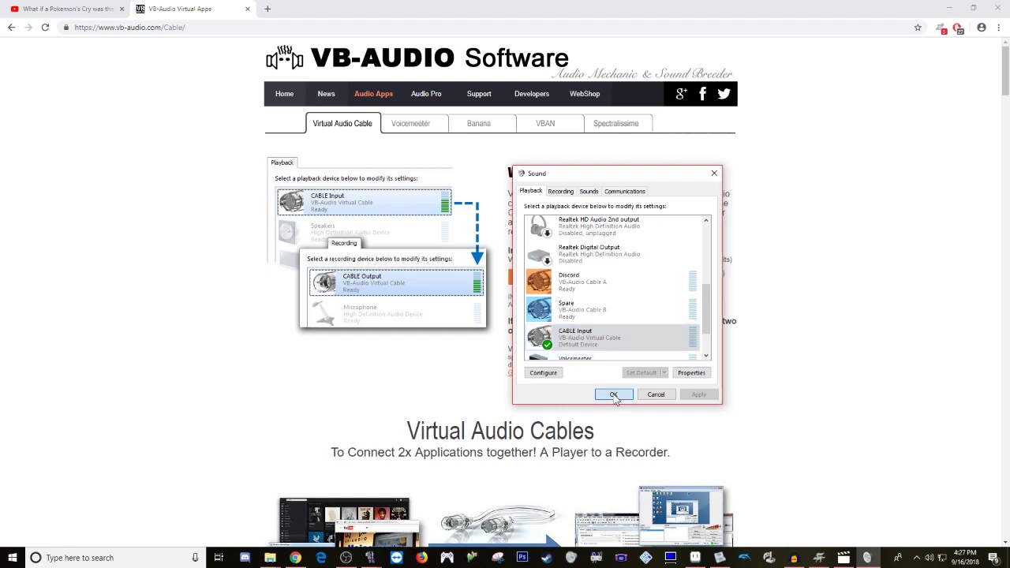
Step: Minimize Chrome and set Audacity's recording device to CABLE Output (VB-Audio Virtual Cable)
click(950, 9)
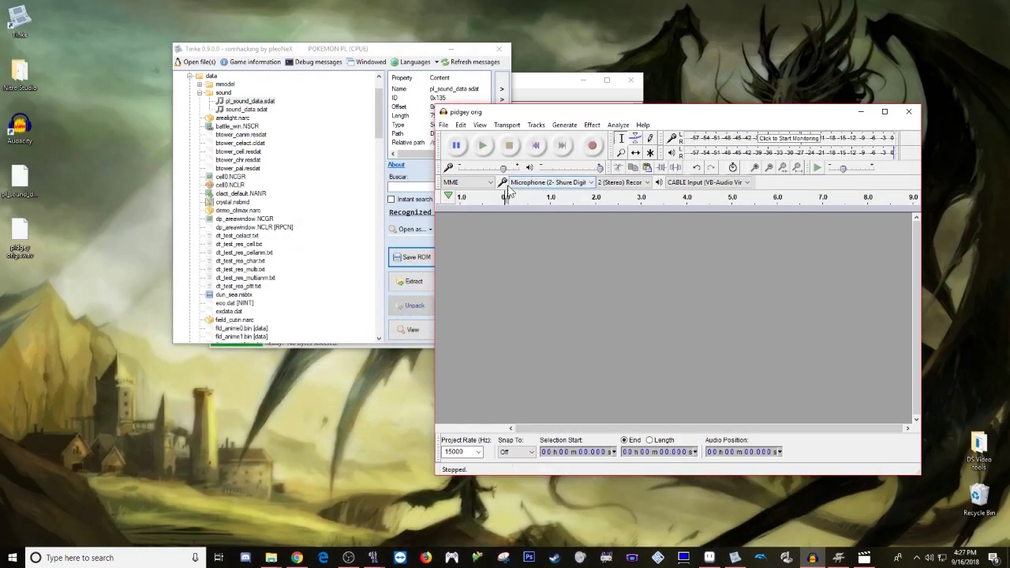
click(576, 186)
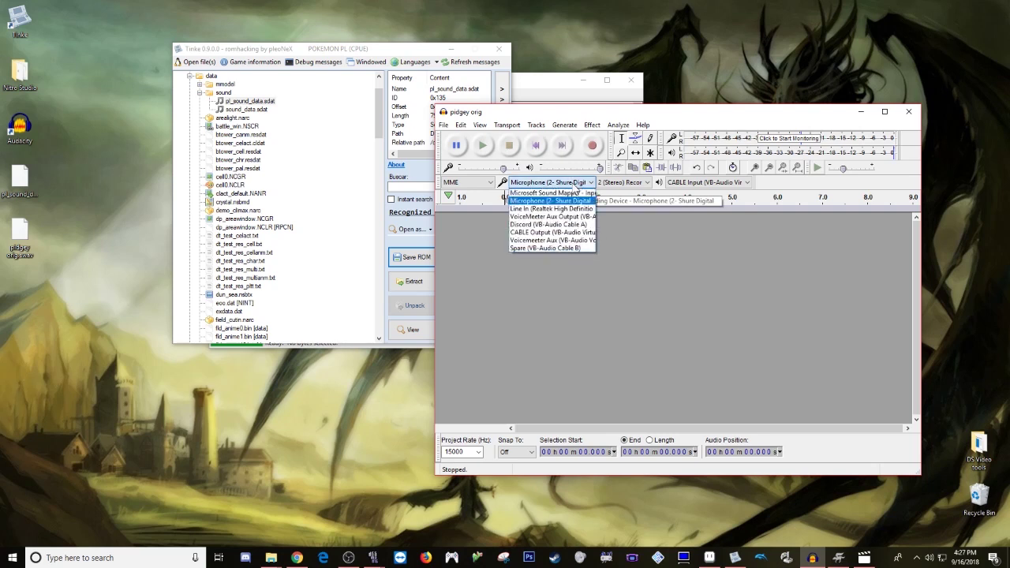
click(546, 233)
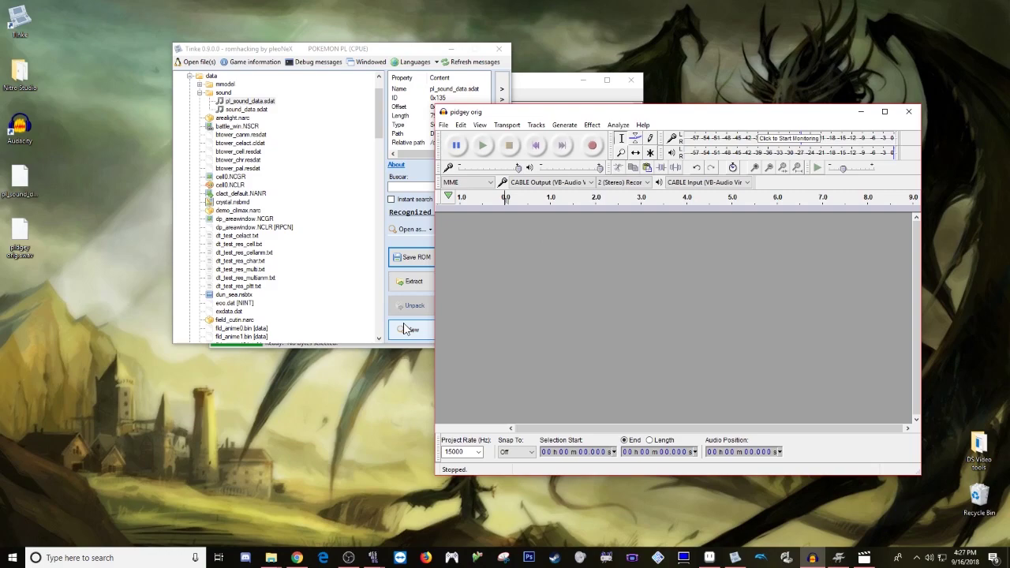
Step: Show the Pokemon cry YouTube video in a smaller Chrome window beside Audacity and rewind it to 0:09
click(297, 557)
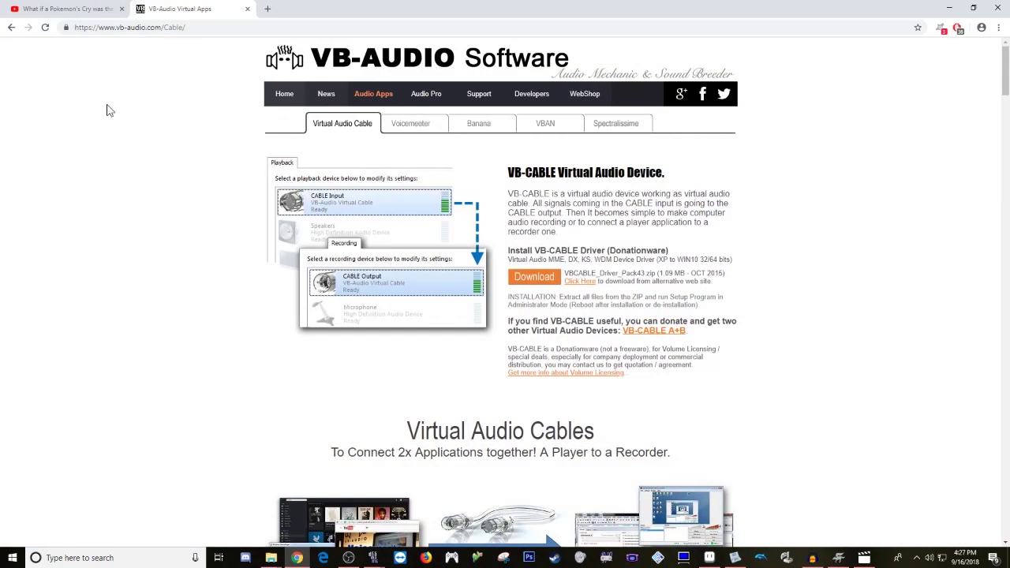
click(78, 10)
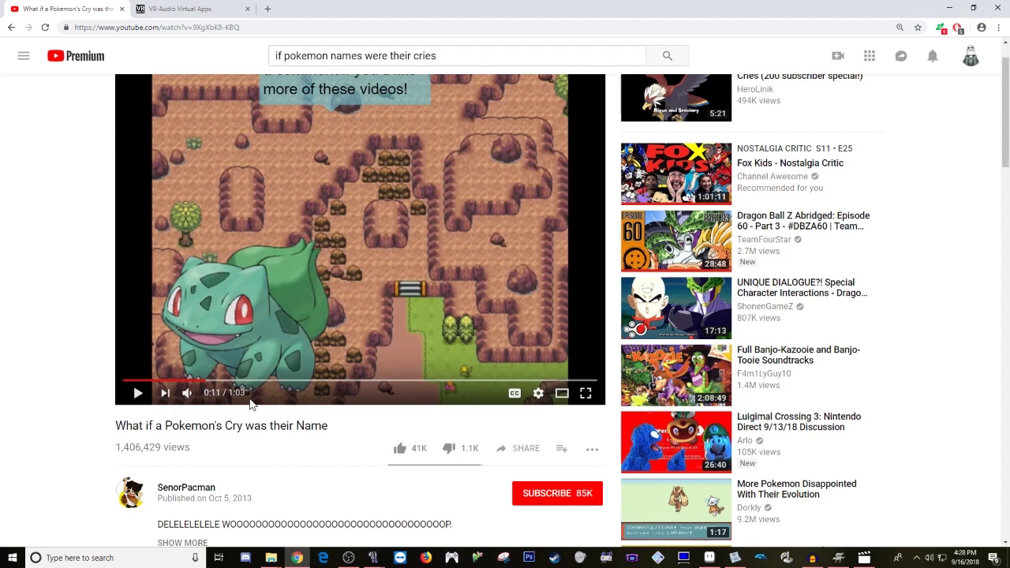
double_click(684, 19)
drag(686, 20, 217, 87)
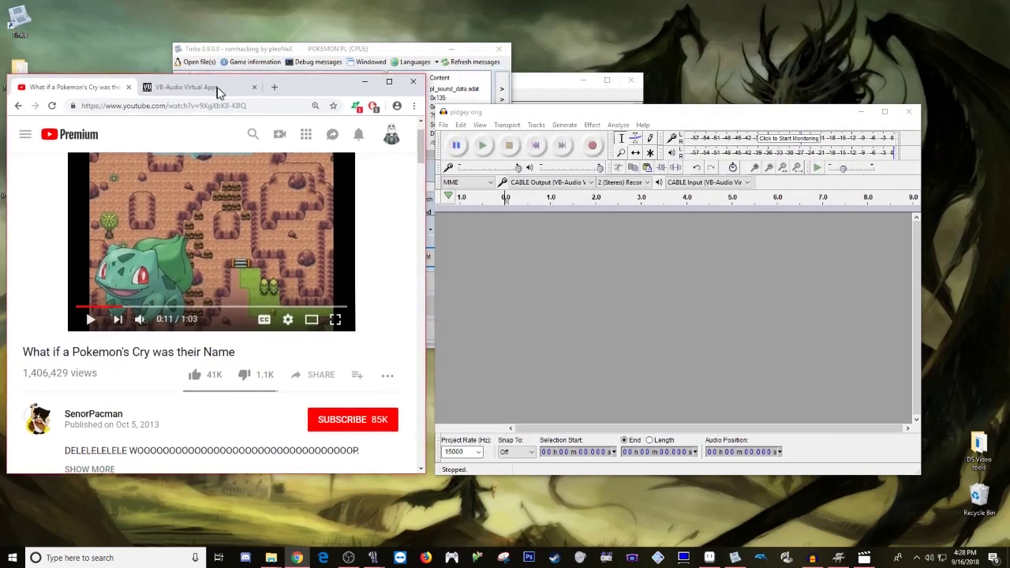
drag(717, 117, 726, 102)
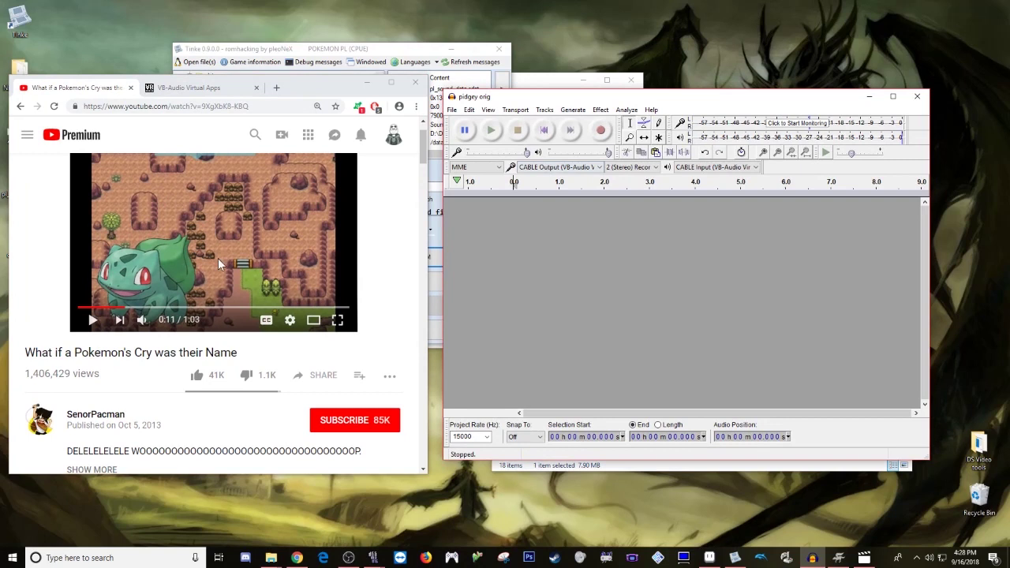
click(117, 312)
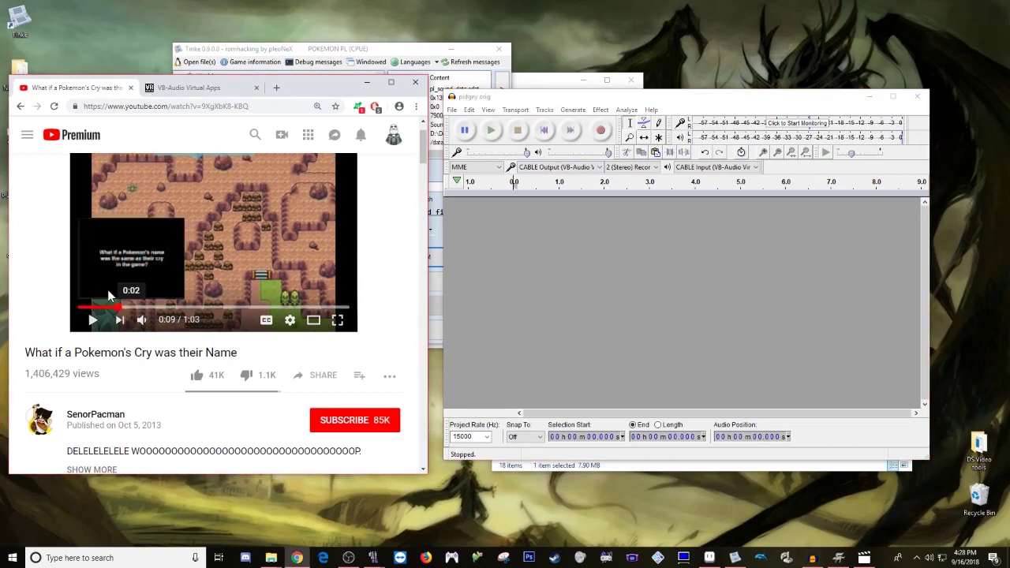
Step: Record Bulbasaur's cry in Audacity while playing the YouTube video, pausing the video and stopping the recording after the cry
click(601, 131)
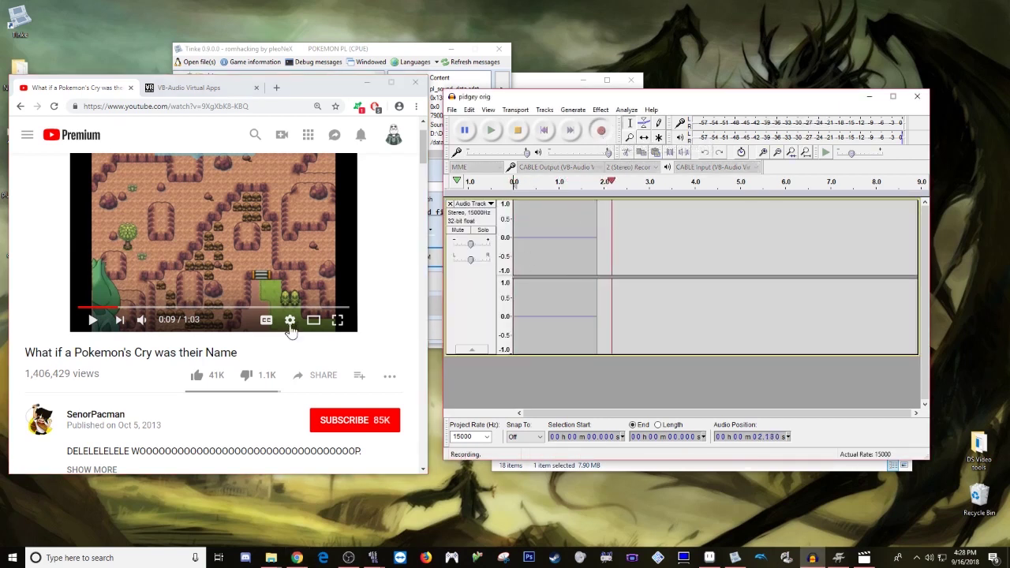
click(92, 322)
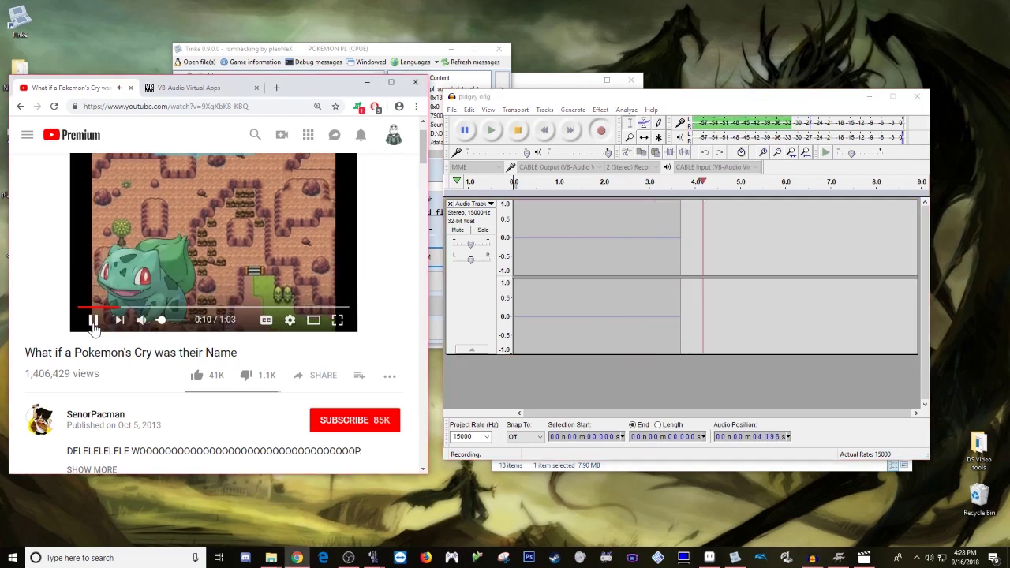
click(93, 320)
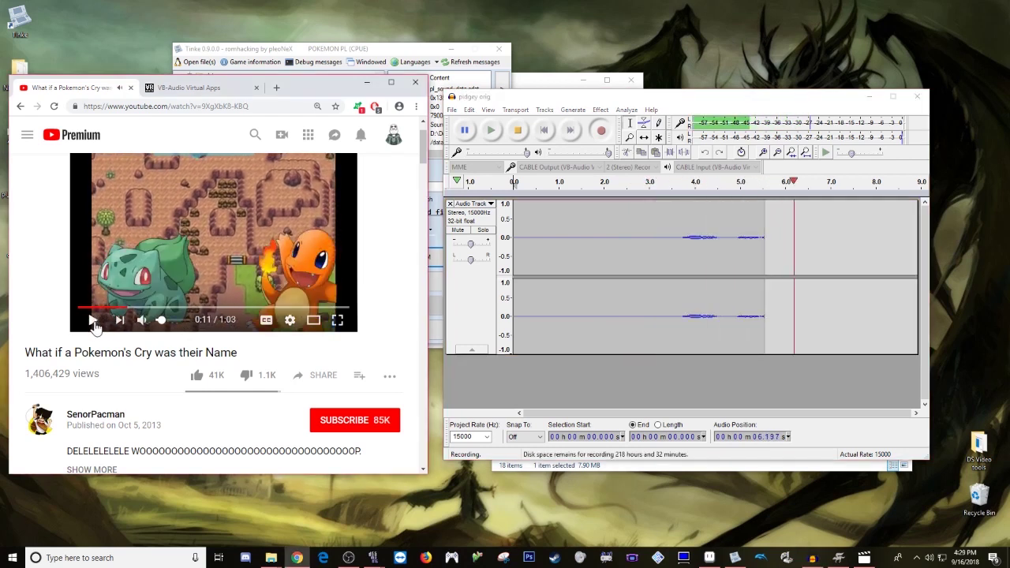
click(518, 131)
Step: Trim the recording to Bulbasaur's cry by deleting about 3.73 s before it and all audio after its first 0.81 s
drag(677, 239, 726, 245)
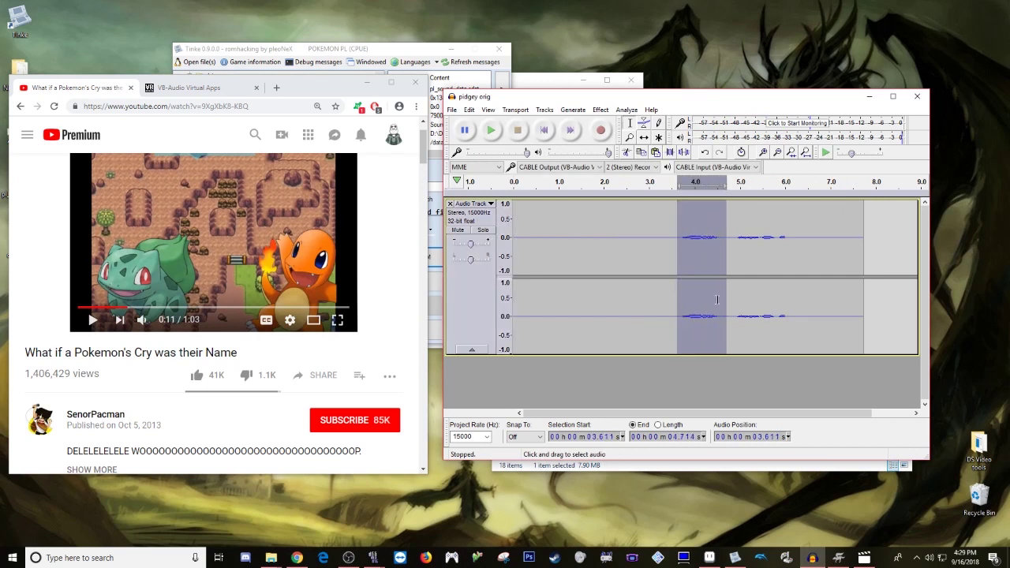
click(674, 239)
drag(681, 239, 483, 258)
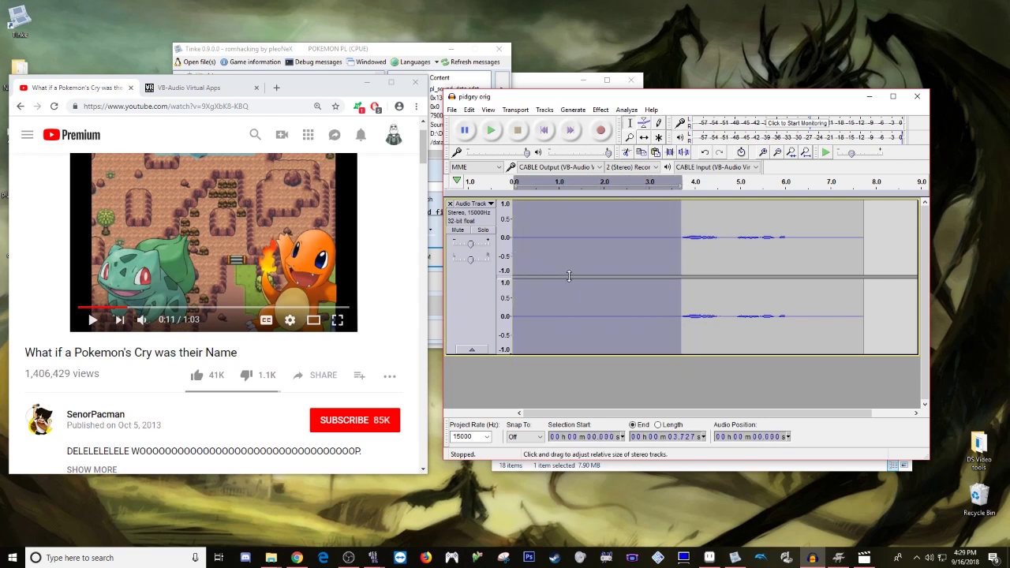
key(Delete)
drag(717, 238, 549, 276)
key(Delete)
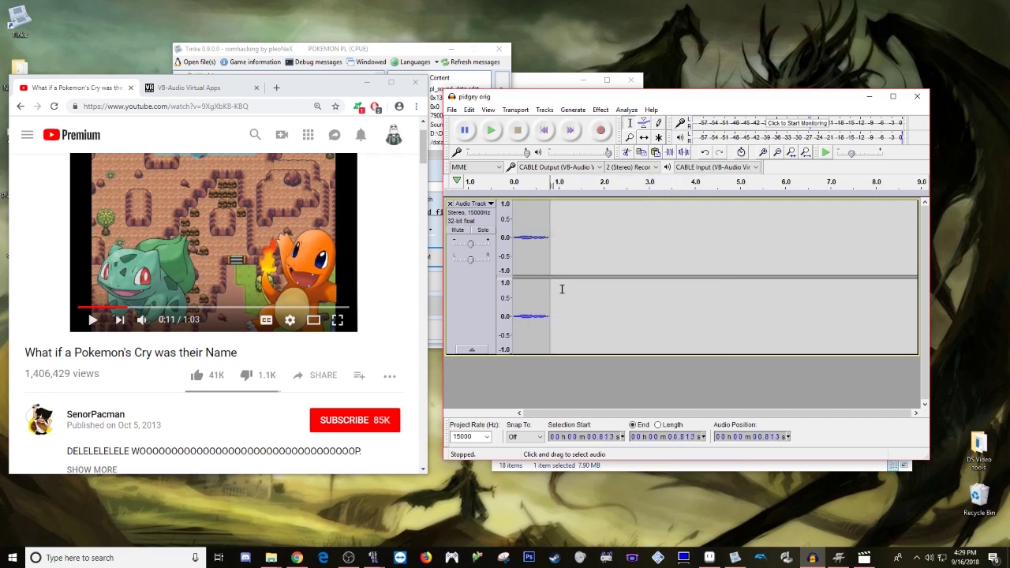
Step: Return the cursor to the start of the track and play the trimmed cry
click(551, 187)
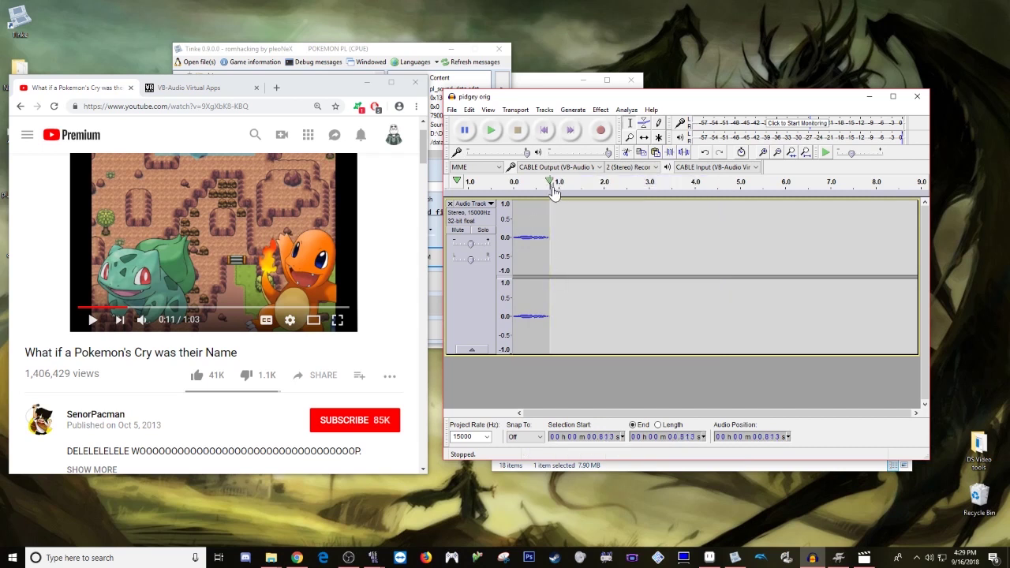
click(512, 242)
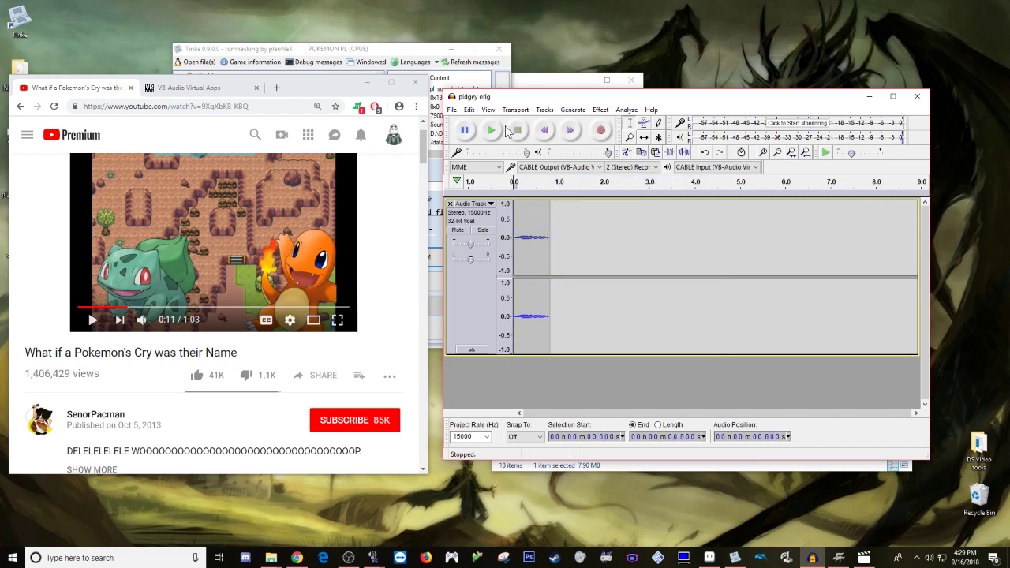
click(495, 134)
click(482, 204)
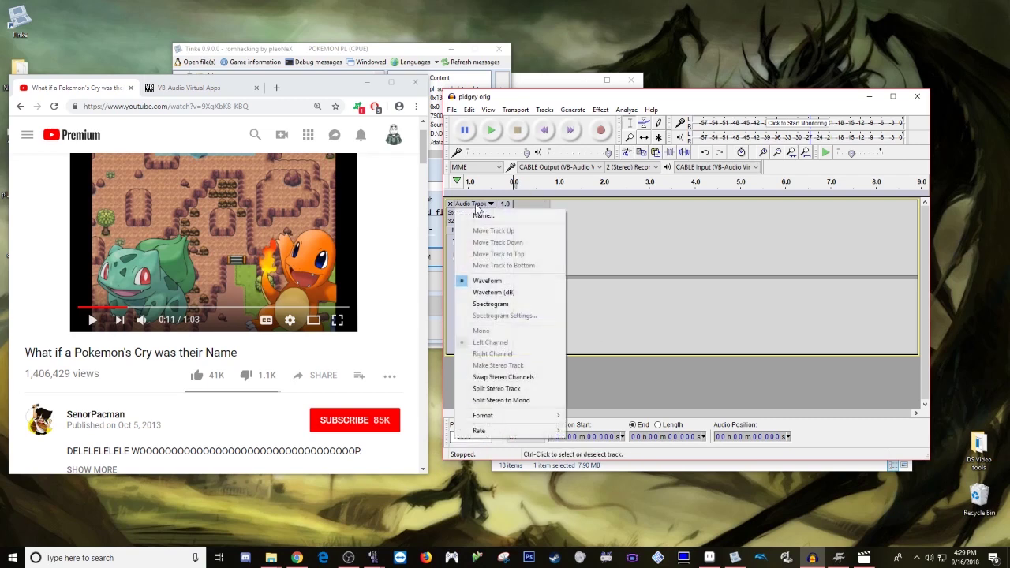
click(699, 382)
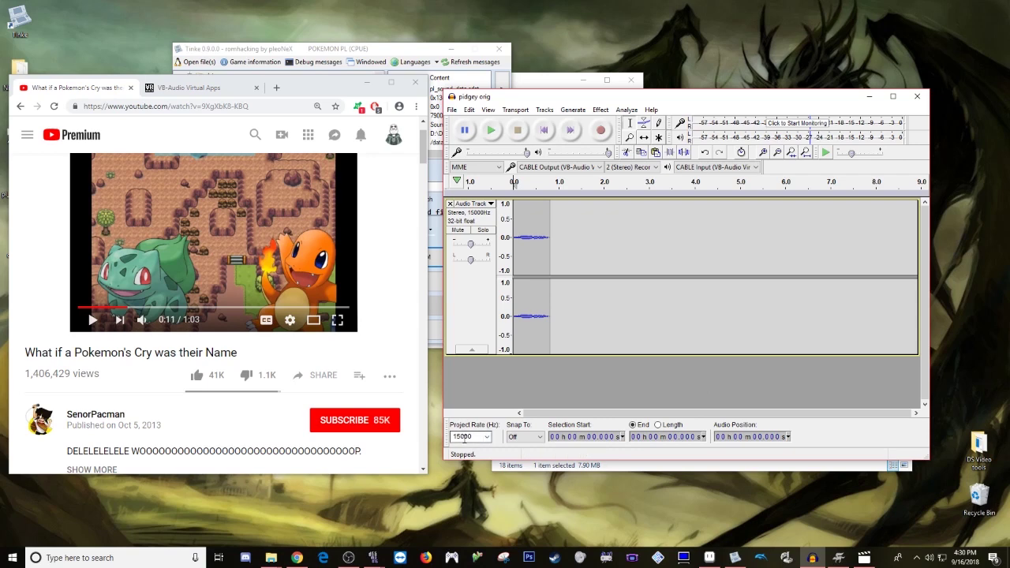
click(575, 114)
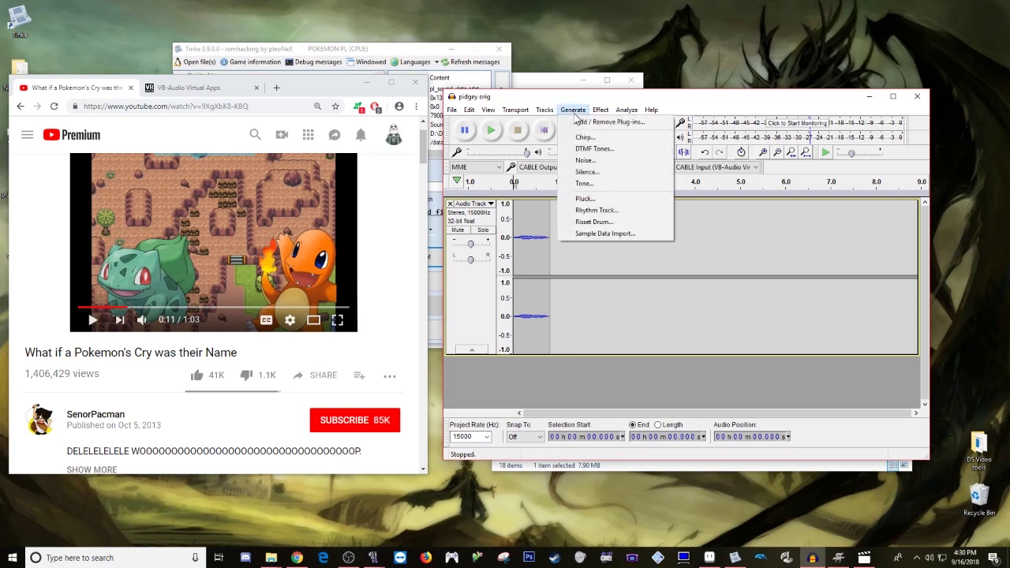
mouse_move(544, 111)
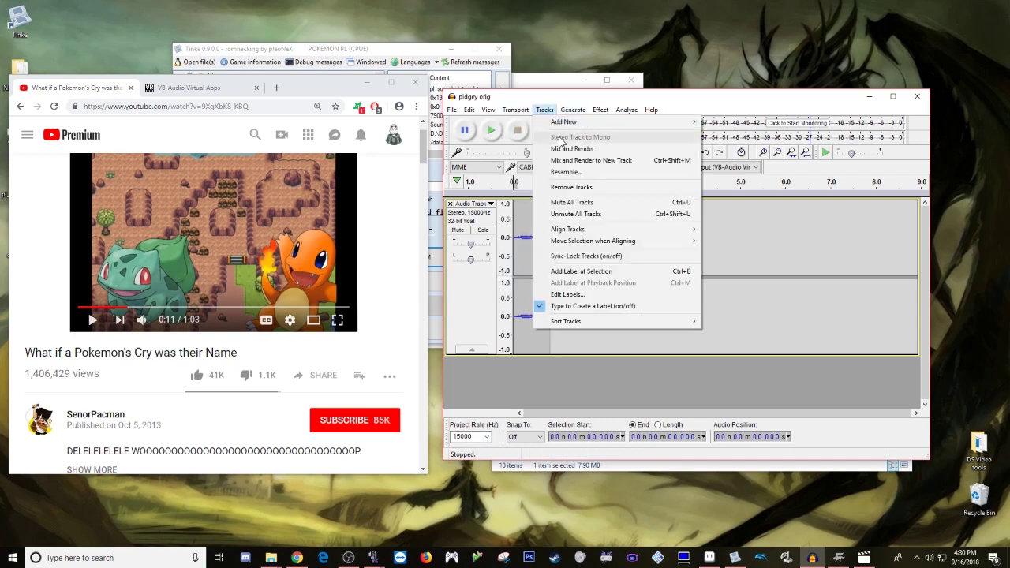
click(547, 111)
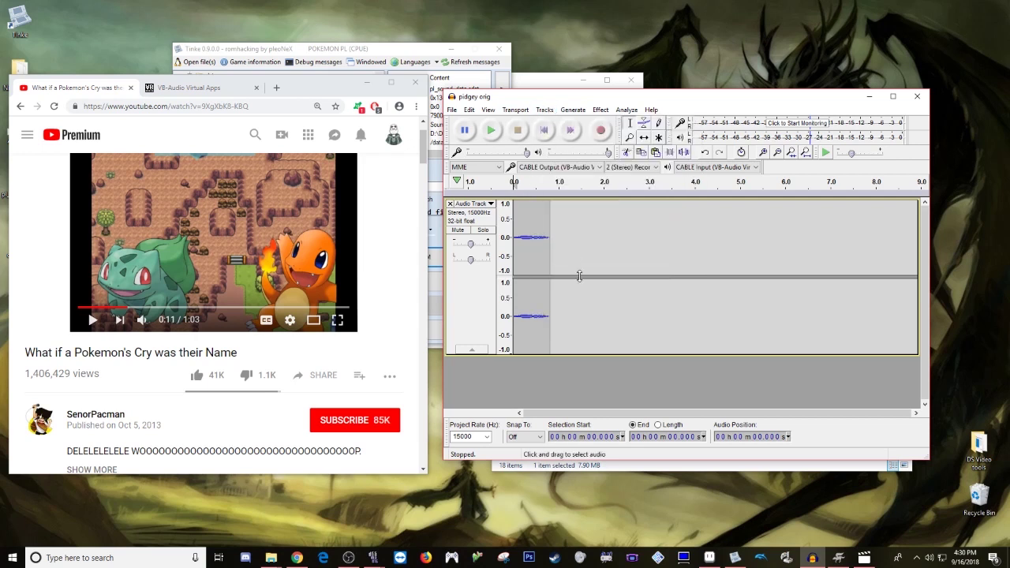
click(527, 195)
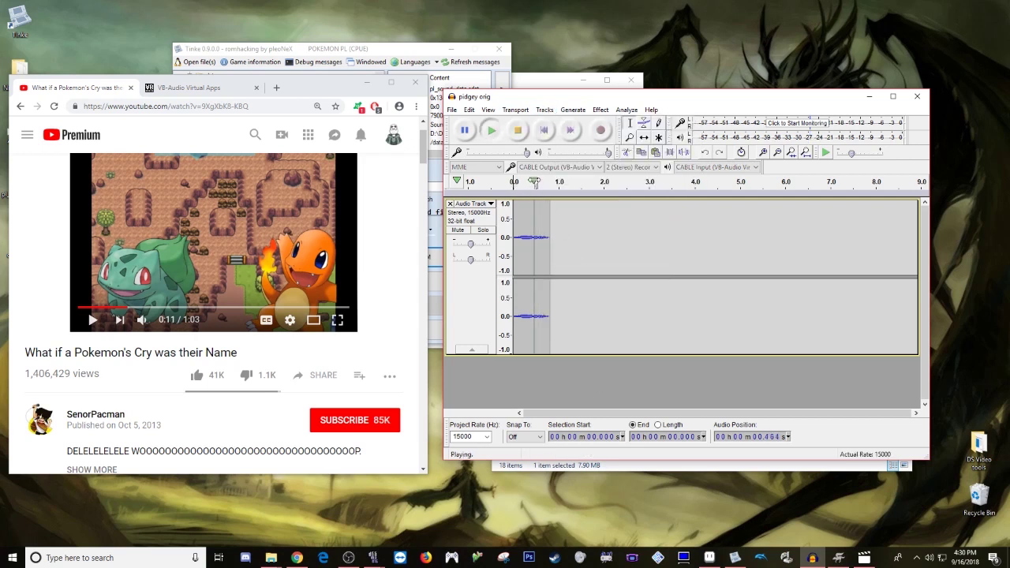
click(545, 110)
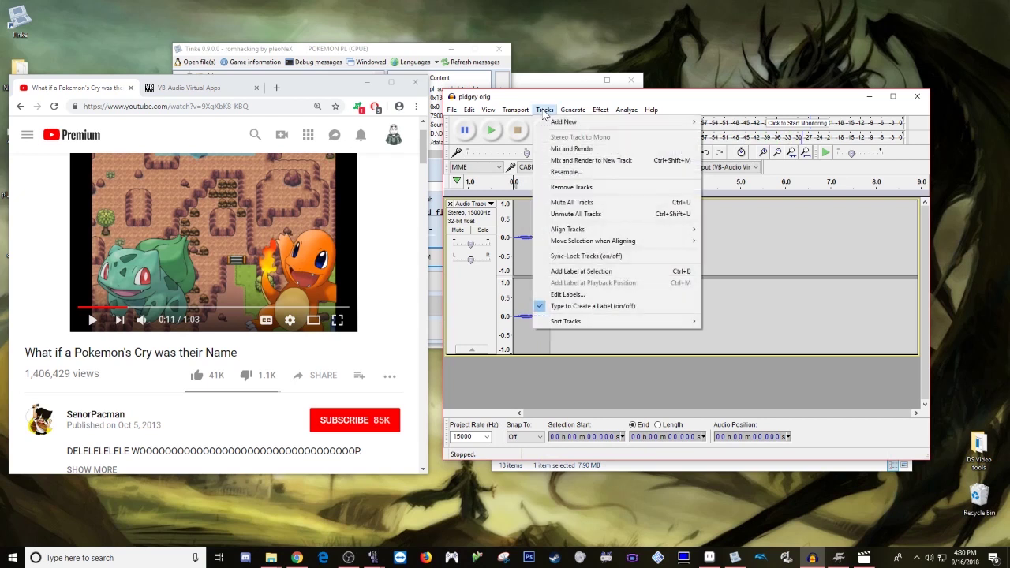
click(511, 372)
Step: Place the cursor in the trimmed cry's track and convert the stereo track to mono
click(558, 241)
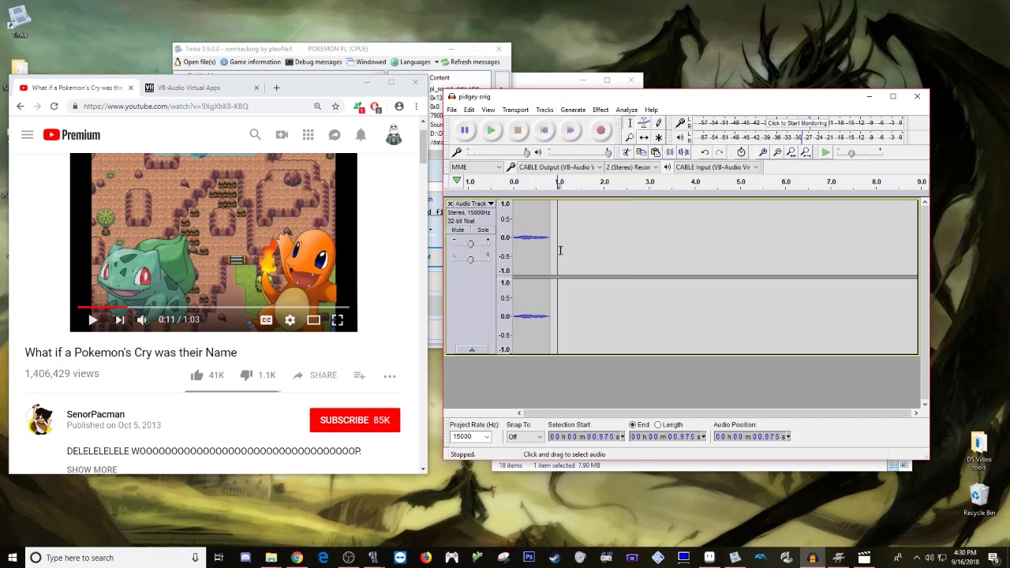
click(516, 241)
click(559, 241)
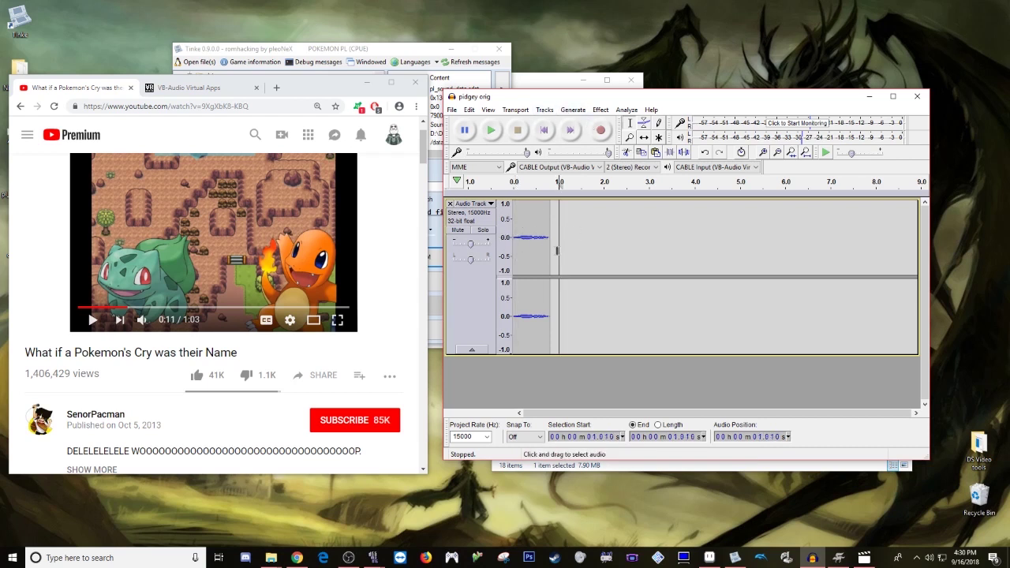
click(546, 112)
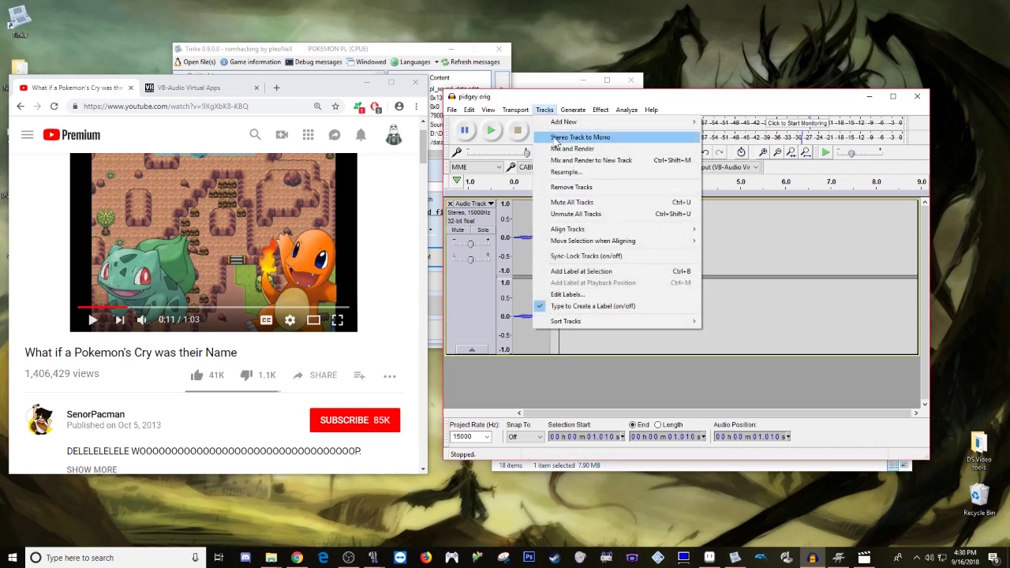
click(580, 136)
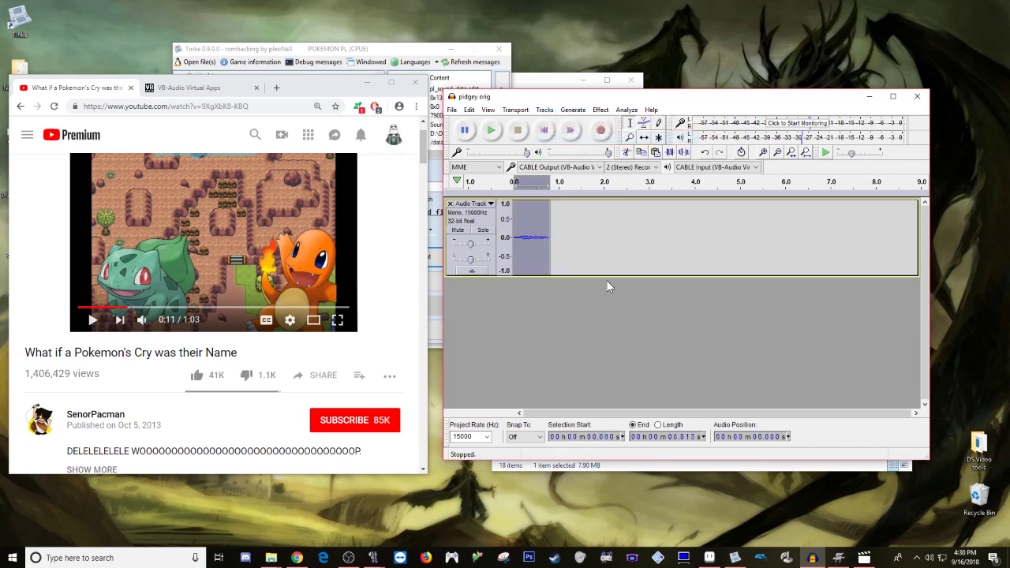
Step: Amplify the mono cry to a new peak amplitude of 0.0 dB and play it back
click(600, 109)
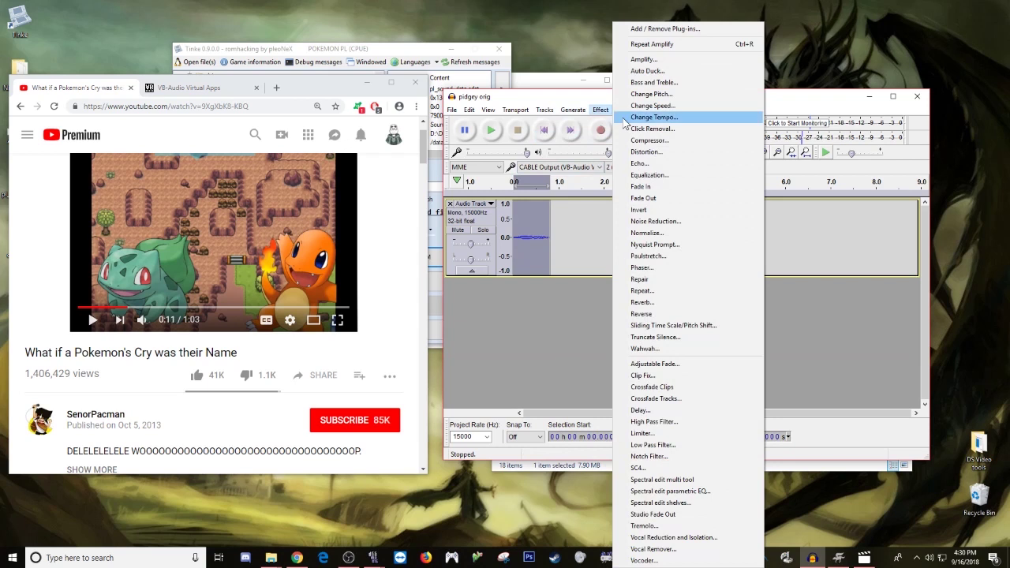
click(644, 59)
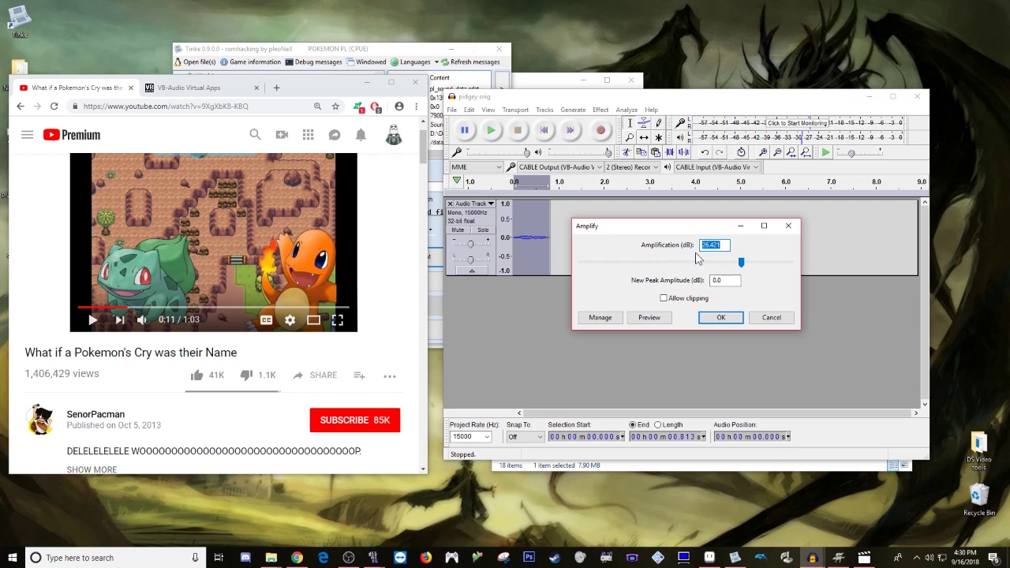
click(715, 317)
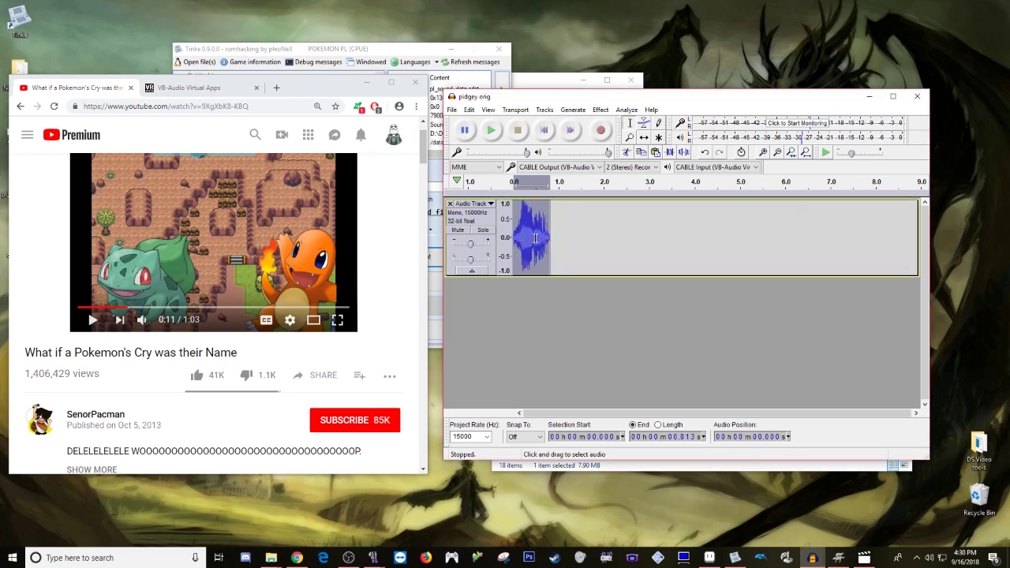
click(531, 306)
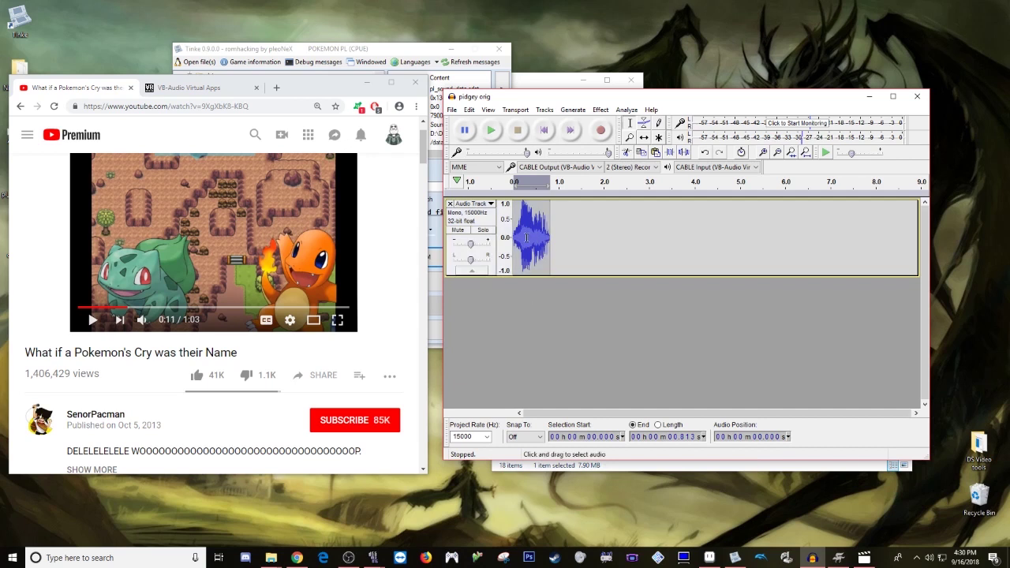
click(495, 129)
Step: Switch to the DeSmuME emulator, move its window slightly, and resume the paused Pokemon game
click(373, 560)
click(369, 538)
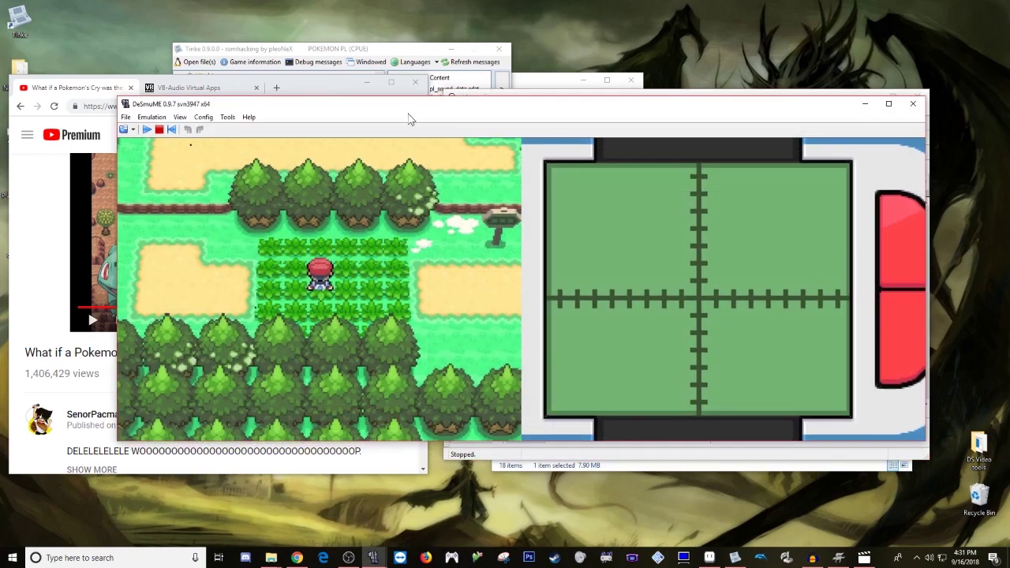
drag(410, 115, 407, 127)
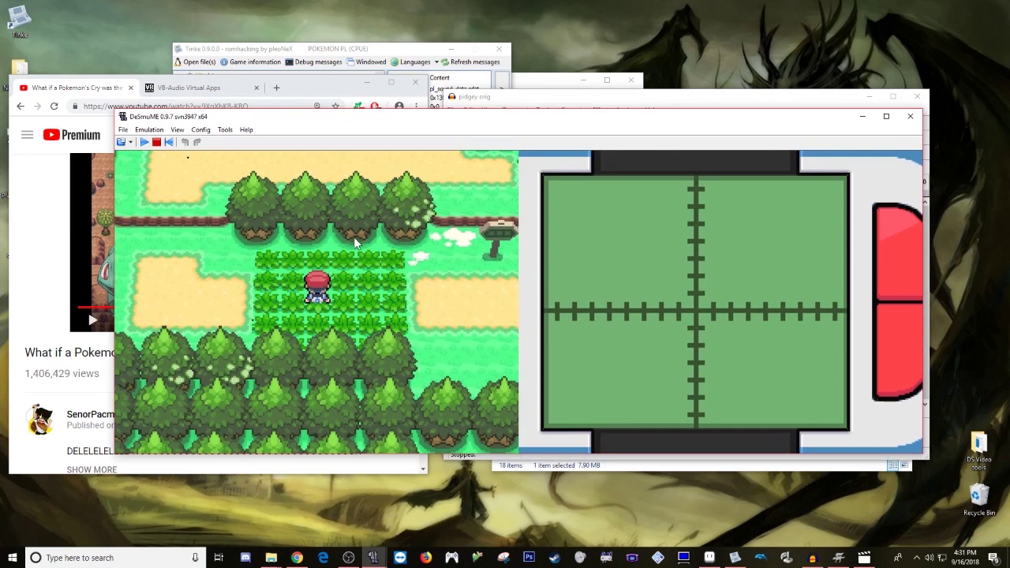
click(145, 142)
Step: Show the Pokemon party in the game and view Kakuna's summary to hear its cry
key(s)
key(Down)
key(x)
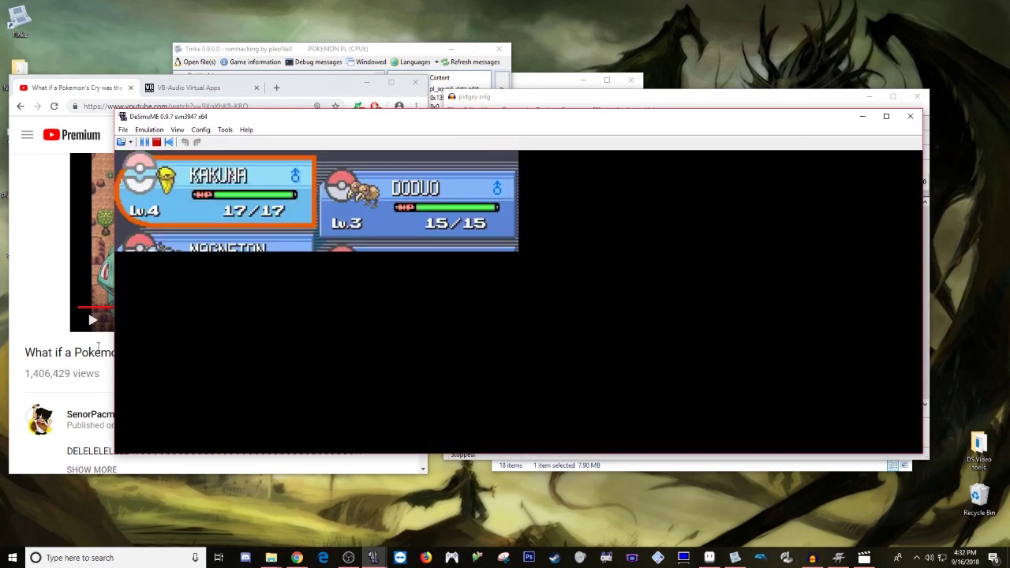
key(x)
key(x)
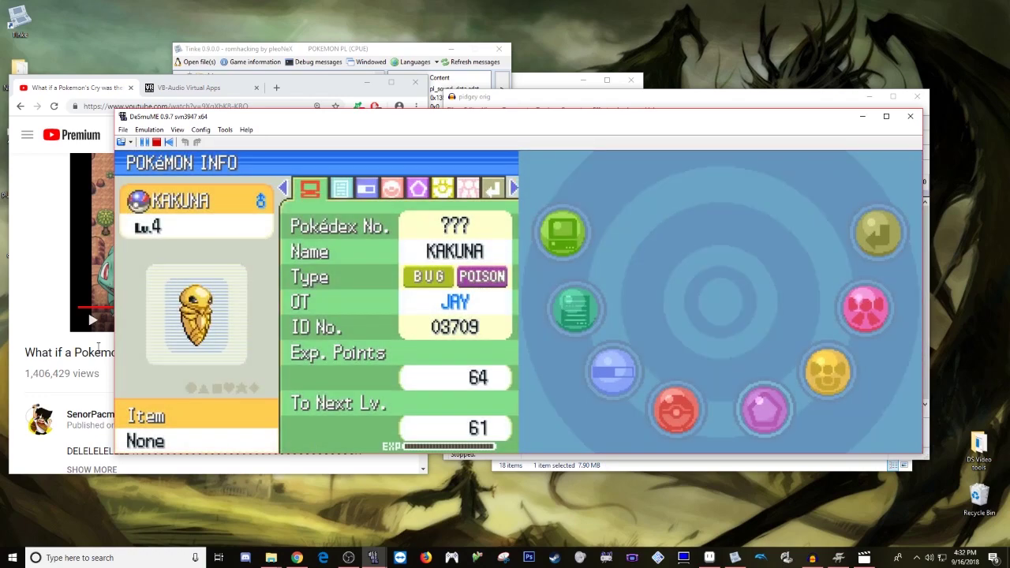
Step: Go through the party summaries from Doduo to Kricketune to hear each cry, and pause the emulation
key(Down)
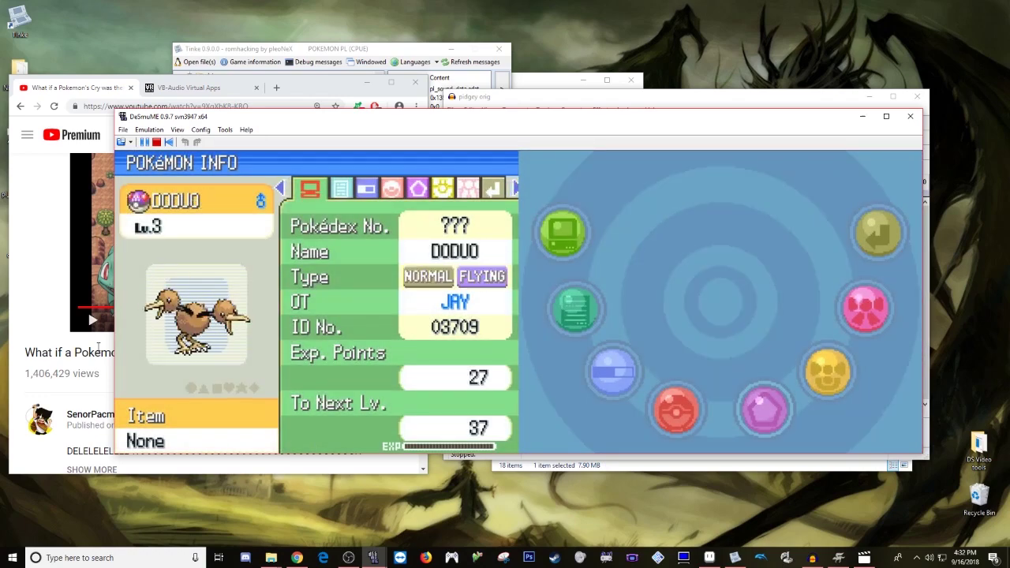
key(Down)
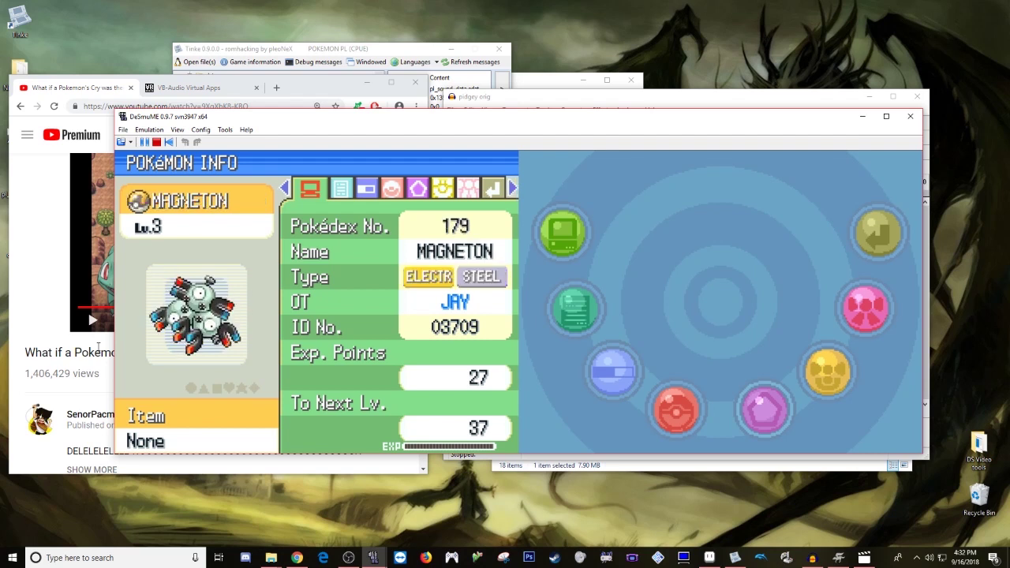
key(Down)
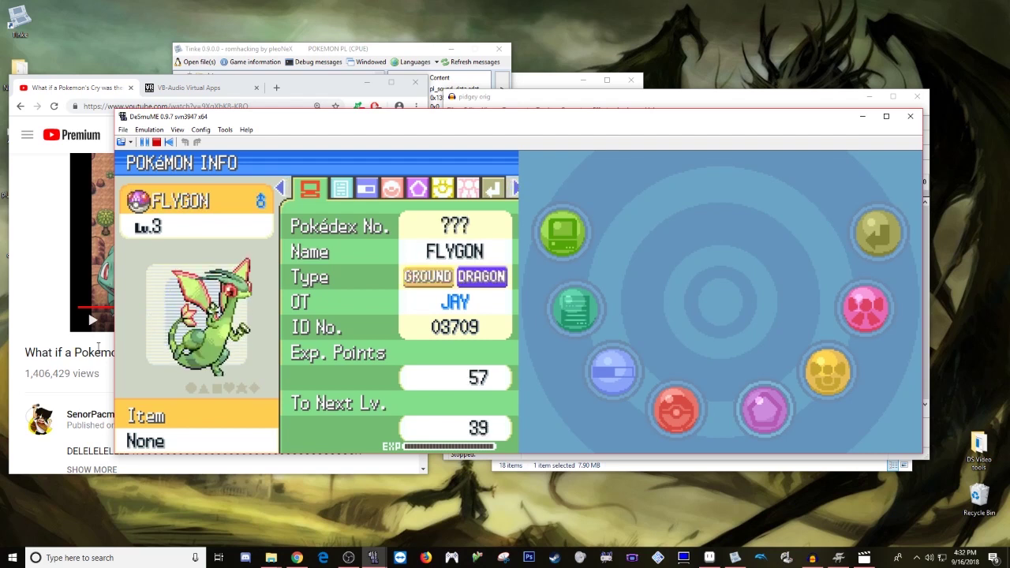
key(Down)
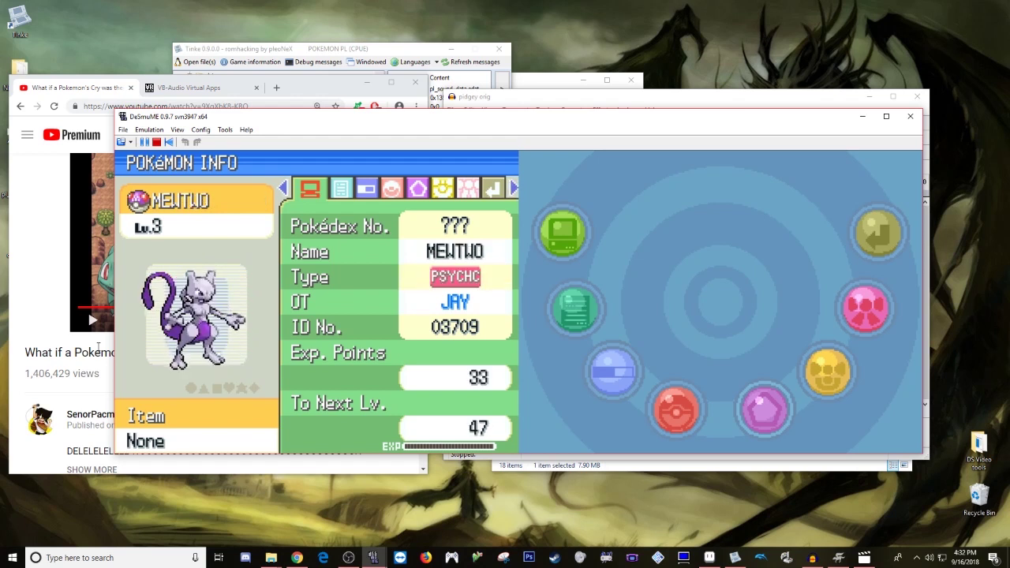
key(Down)
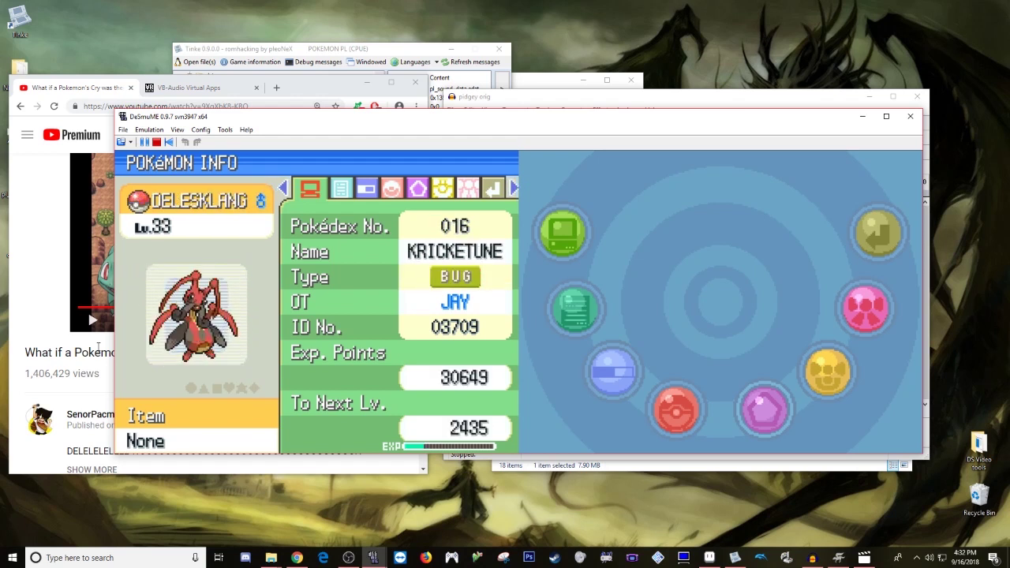
click(145, 142)
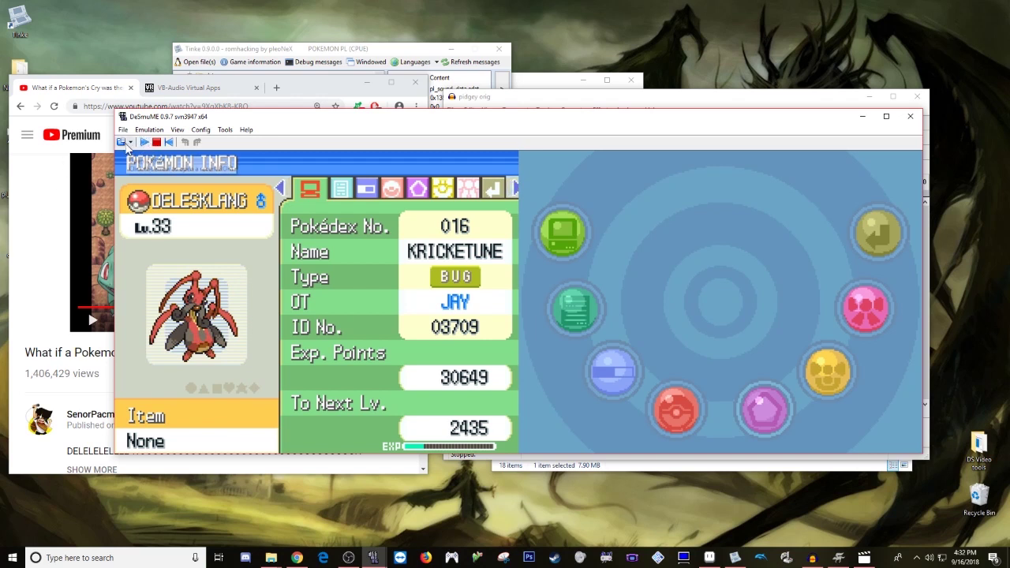